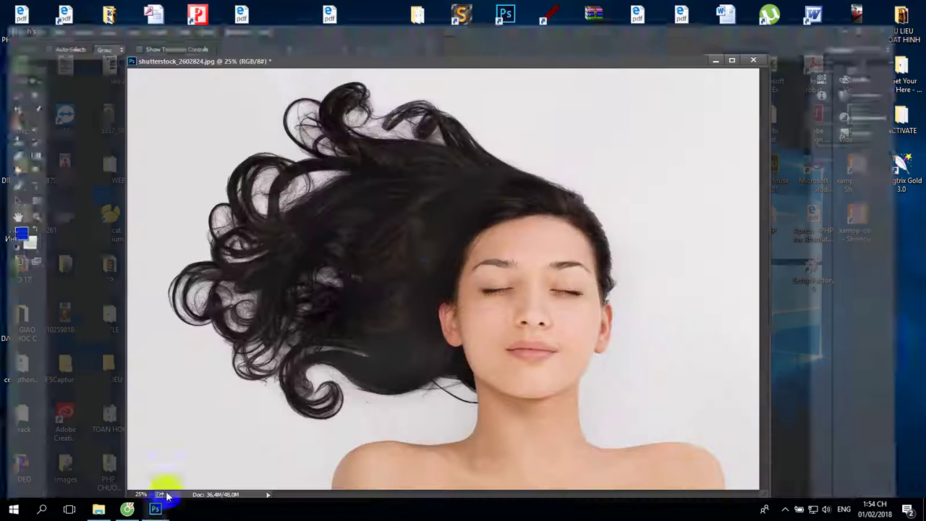
Set the speaker volume to 100 and bring up the photo's document tab context menu.
{"action": "left_click_drag", "start_coordinate": [499, 67], "coordinate": [477, 57]}
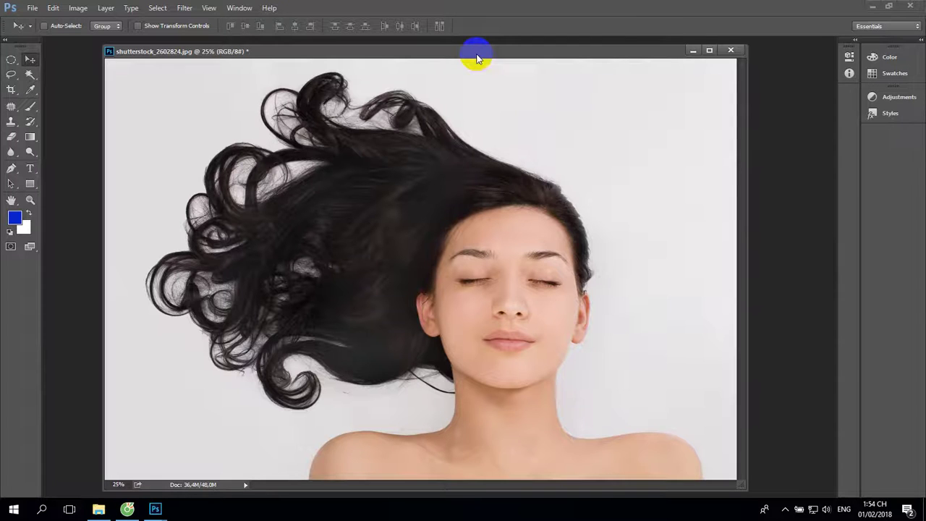
{"action": "left_click", "coordinate": [827, 513]}
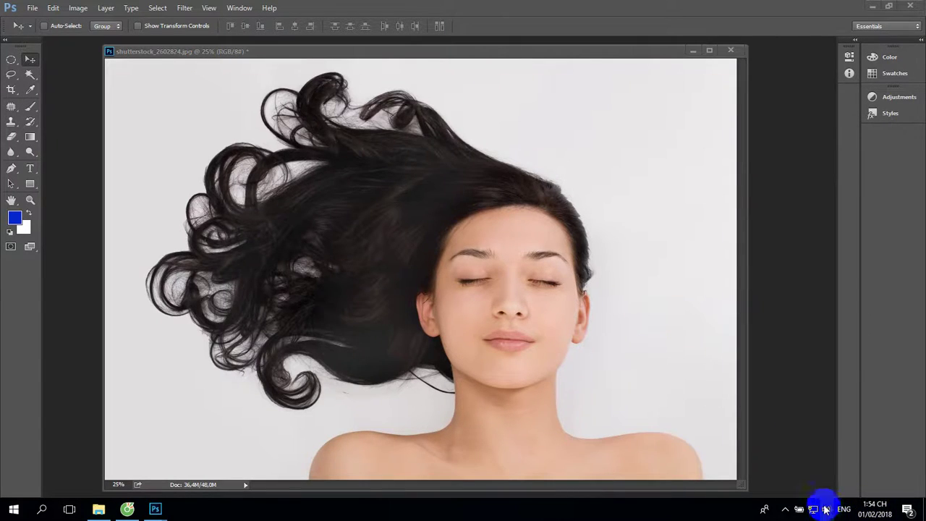
{"action": "left_click_drag", "start_coordinate": [810, 481], "coordinate": [900, 481]}
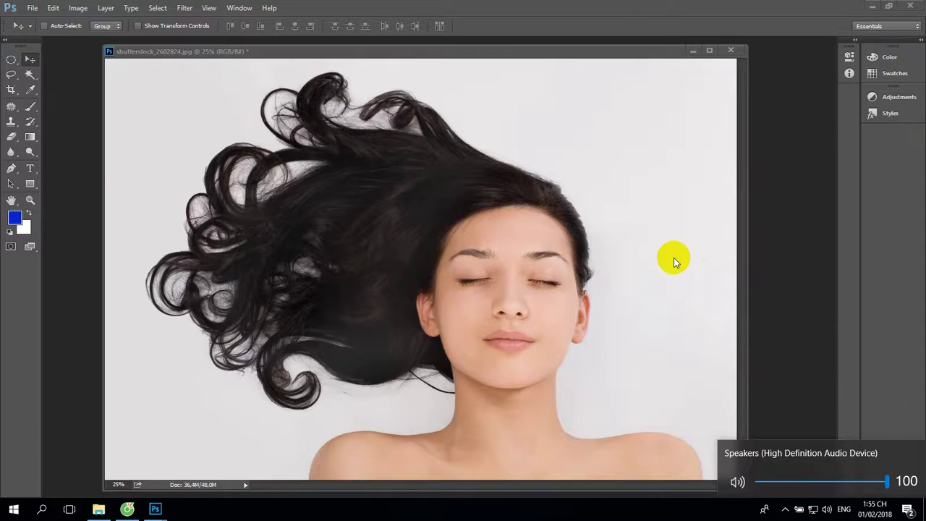
{"action": "left_click_drag", "start_coordinate": [369, 53], "coordinate": [364, 49]}
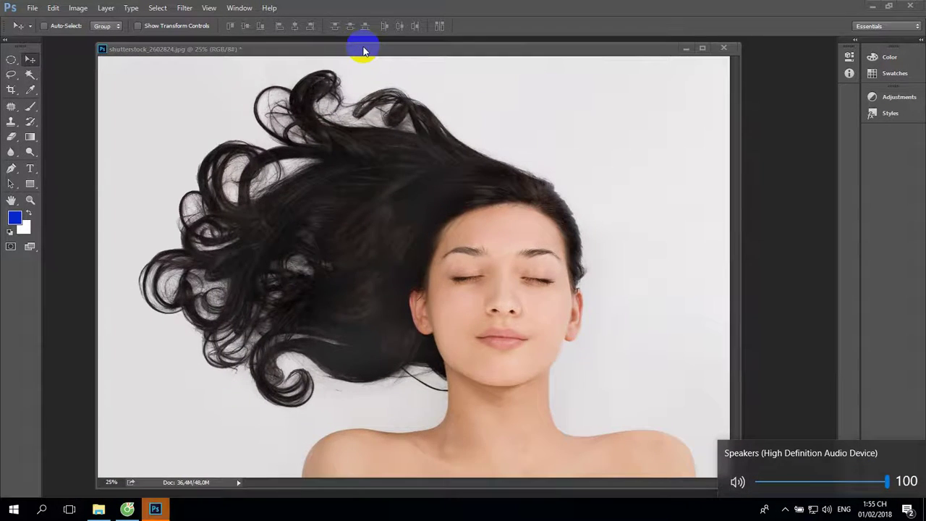
{"action": "right_click", "coordinate": [349, 49]}
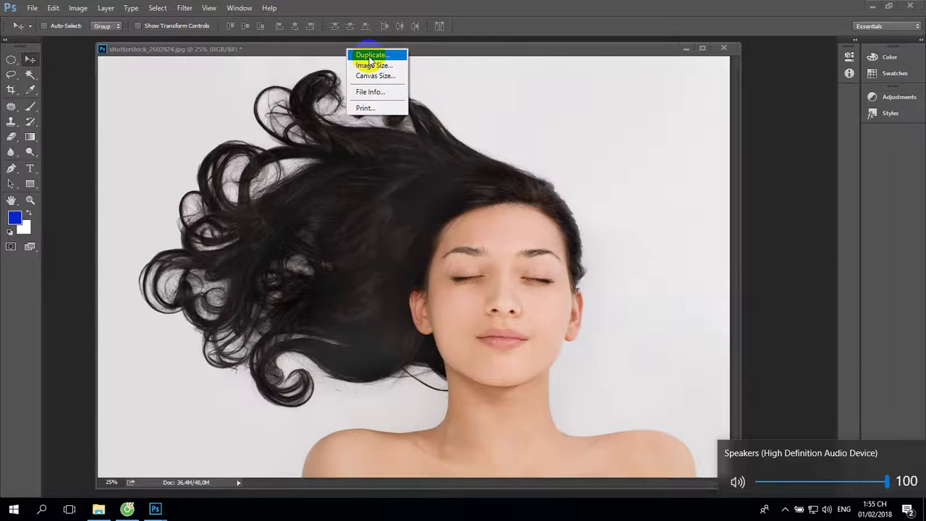
Duplicate the photo as 'shutterstock_2602824 copy 2' in its own floating window.
{"action": "left_click", "coordinate": [77, 8]}
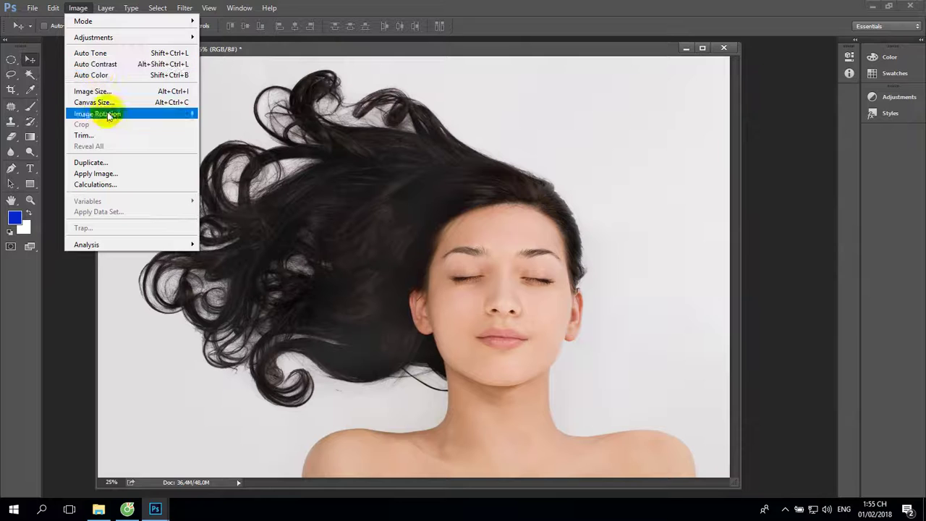
{"action": "left_click", "coordinate": [109, 164]}
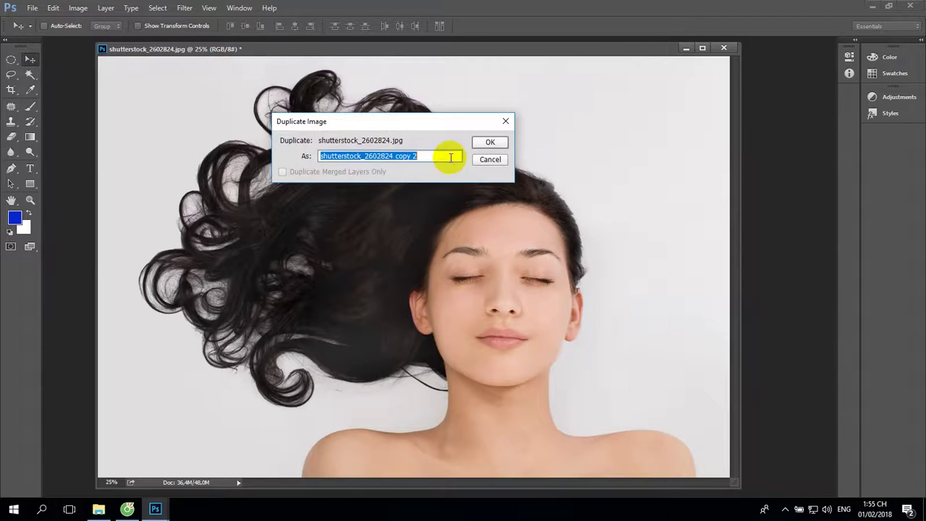
{"action": "left_click", "coordinate": [492, 140]}
{"action": "left_click_drag", "start_coordinate": [406, 75], "coordinate": [382, 58]}
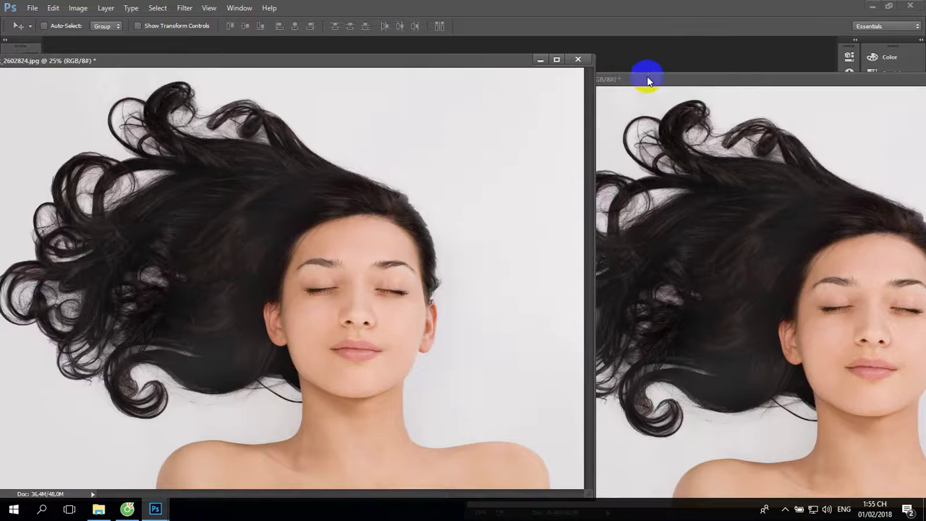
{"action": "left_click_drag", "start_coordinate": [648, 81], "coordinate": [316, 56]}
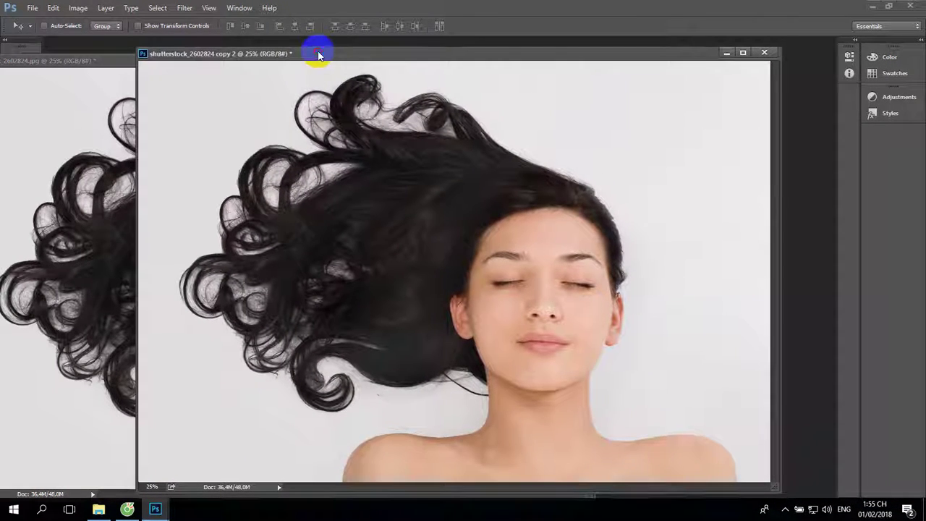
Convert the copy to Grayscale and invert it into a negative.
{"action": "left_click", "coordinate": [78, 8]}
{"action": "mouse_move", "coordinate": [108, 20]}
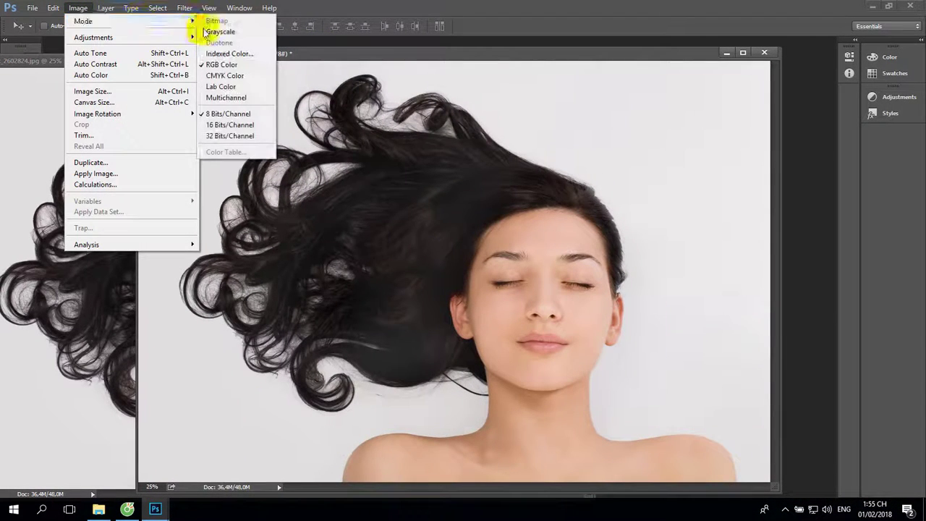
{"action": "left_click", "coordinate": [221, 32]}
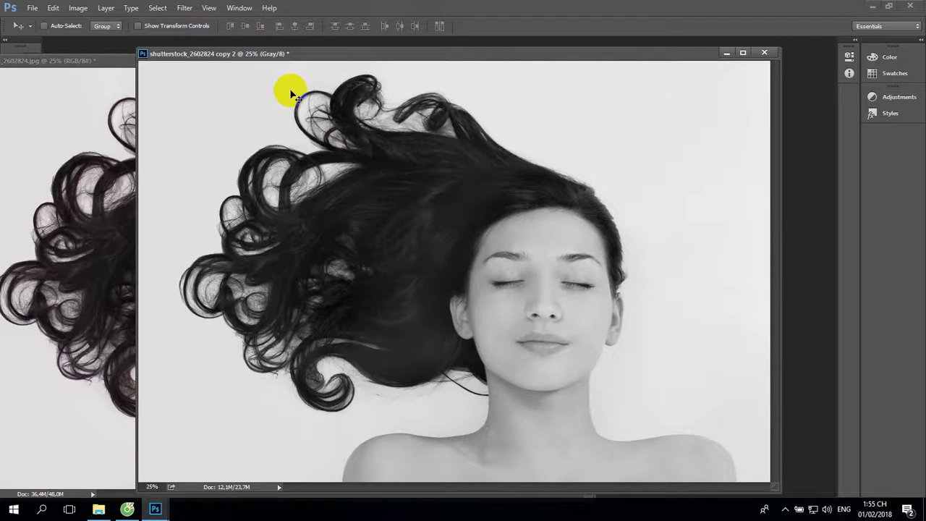
{"action": "left_click", "coordinate": [83, 11]}
{"action": "mouse_move", "coordinate": [93, 37]}
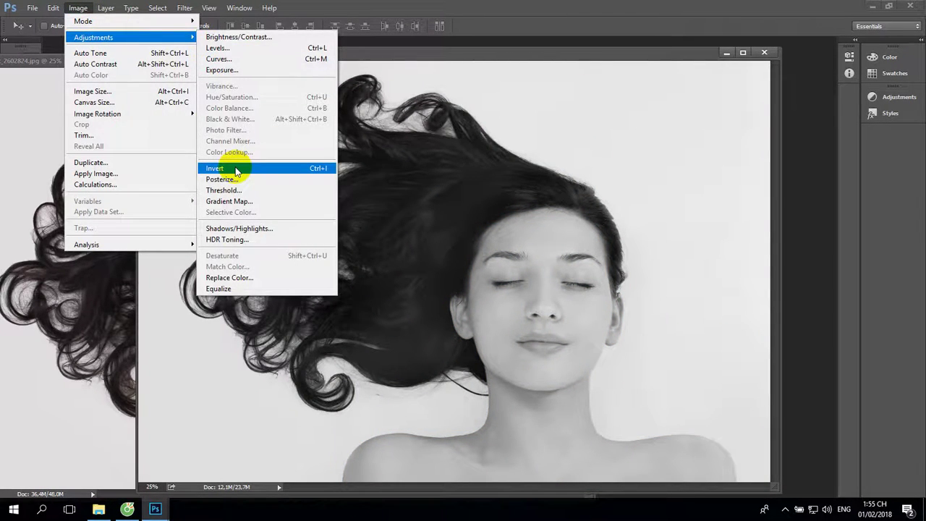
{"action": "left_click", "coordinate": [235, 170]}
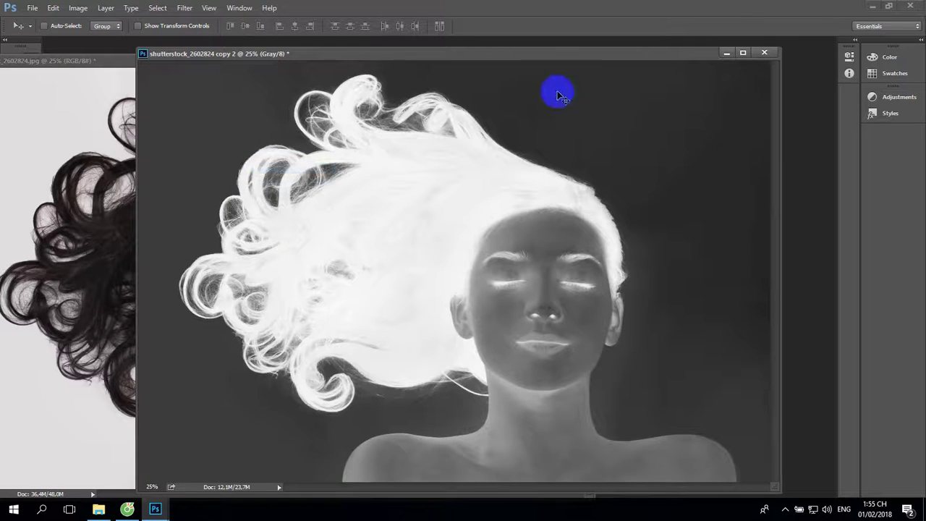
{"action": "left_click_drag", "start_coordinate": [542, 53], "coordinate": [504, 49]}
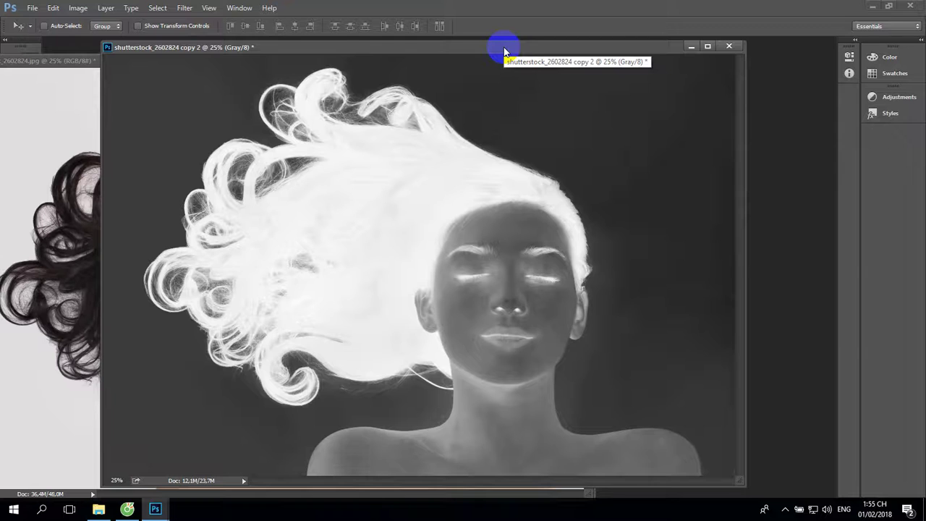
Open Curves with Ctrl+M and cancel it, then bring up the Image menu's adjustment commands.
{"action": "key", "text": "ctrl+m"}
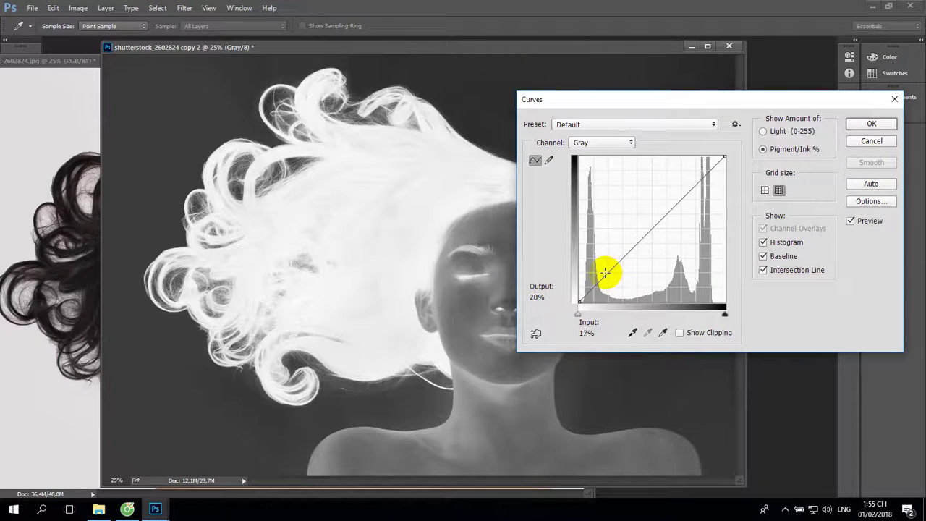
{"action": "left_click", "coordinate": [872, 141]}
{"action": "key", "text": "v"}
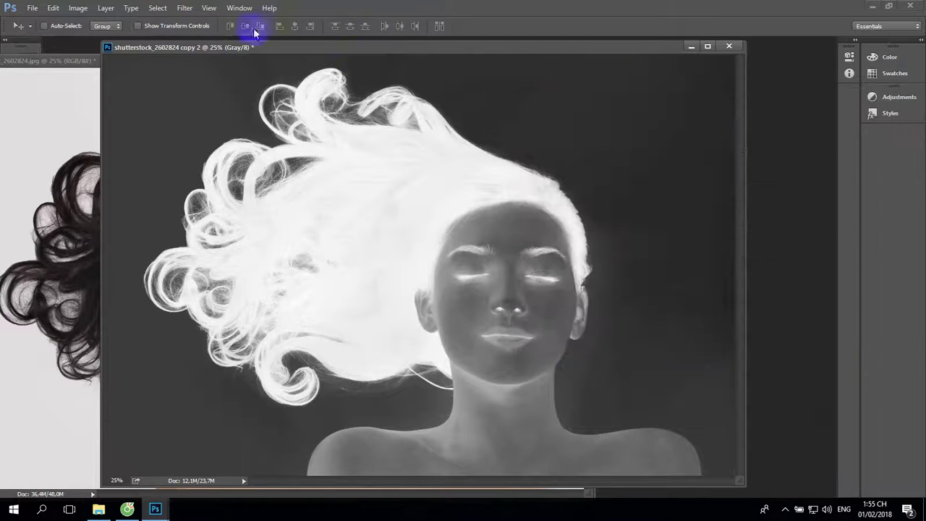
{"action": "left_click", "coordinate": [78, 10]}
{"action": "mouse_move", "coordinate": [94, 37]}
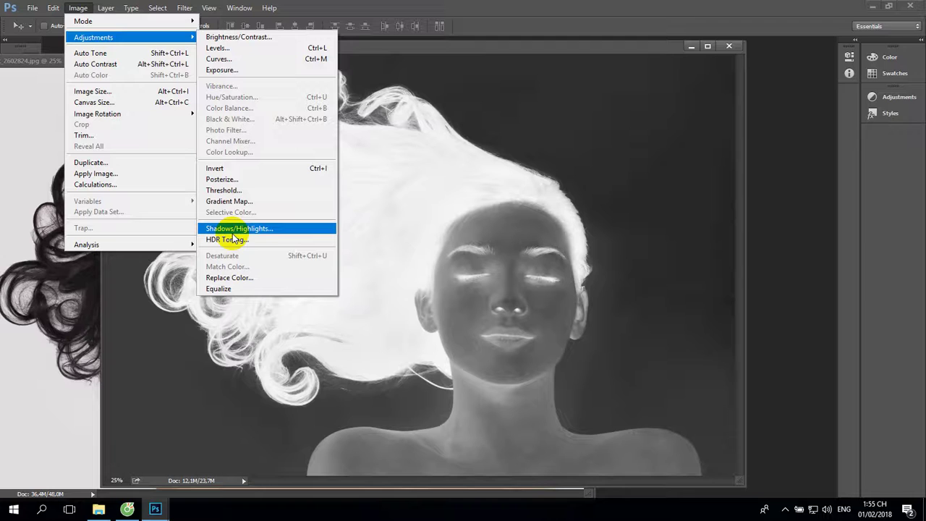
Apply Image onto the negative with Multiply blending, then view it at 33.3%.
{"action": "left_click", "coordinate": [85, 174]}
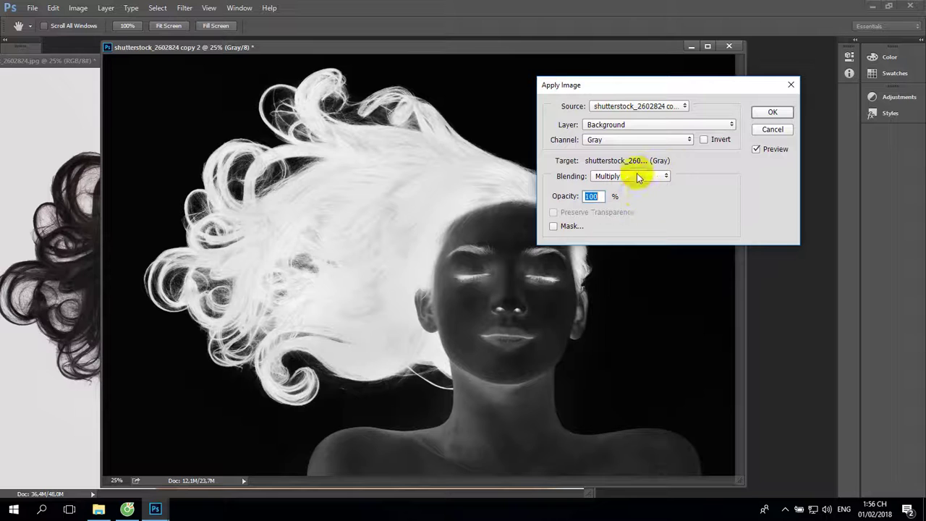
{"action": "left_click", "coordinate": [773, 113]}
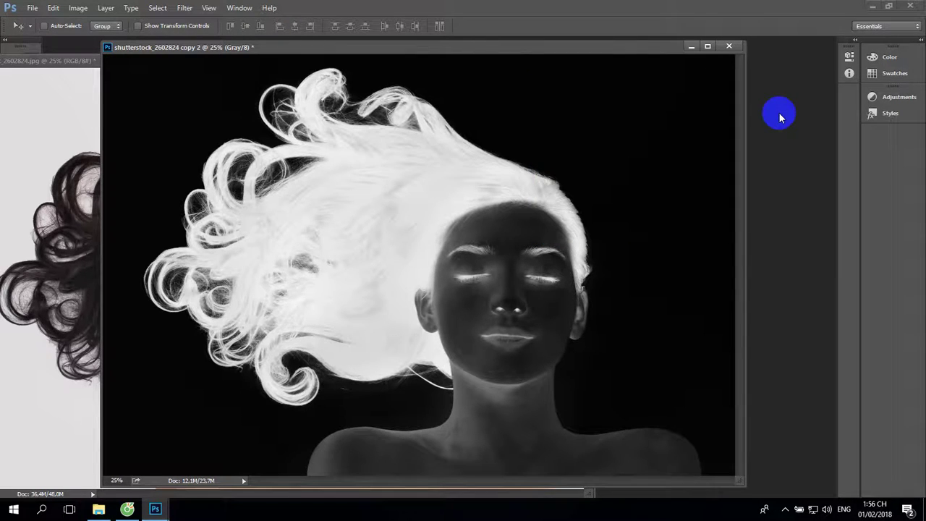
{"action": "left_click_drag", "start_coordinate": [518, 53], "coordinate": [523, 52]}
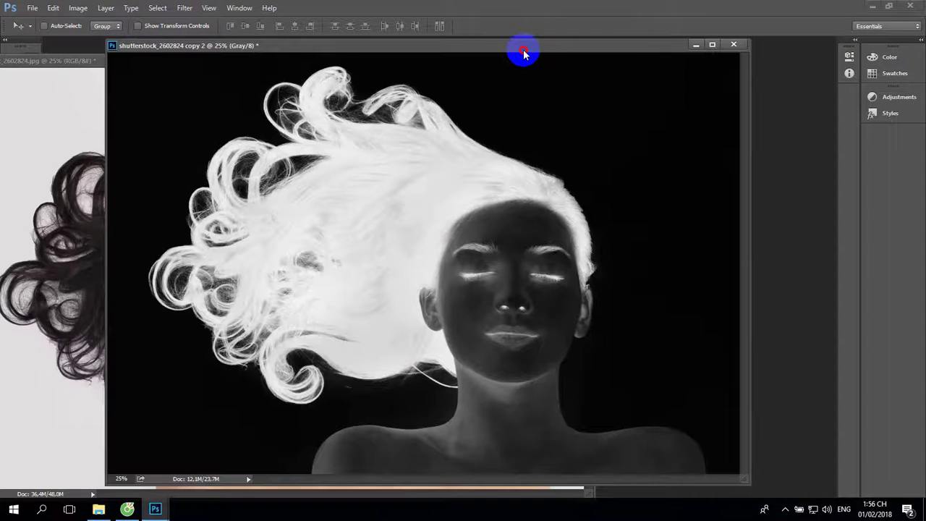
{"action": "left_click", "coordinate": [713, 45]}
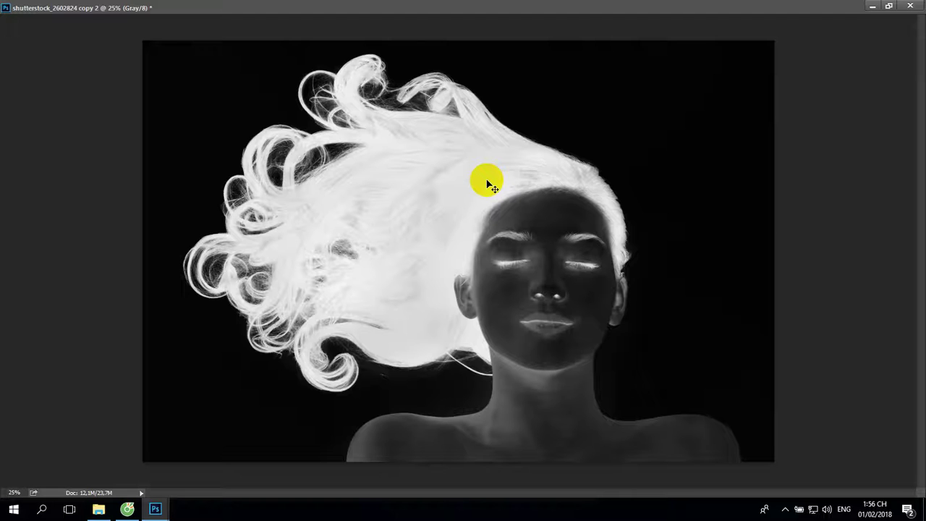
{"action": "key", "text": "ctrl+plus"}
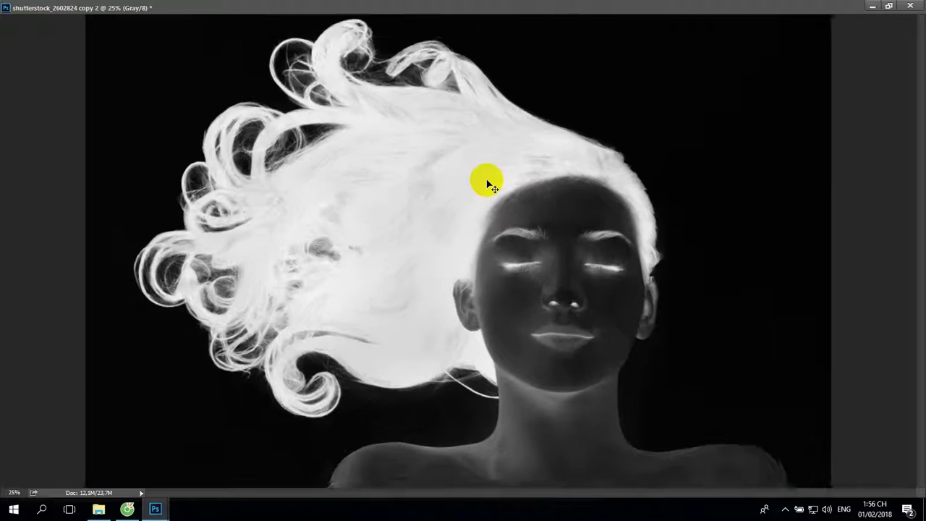
{"action": "left_click_drag", "start_coordinate": [486, 182], "coordinate": [452, 168]}
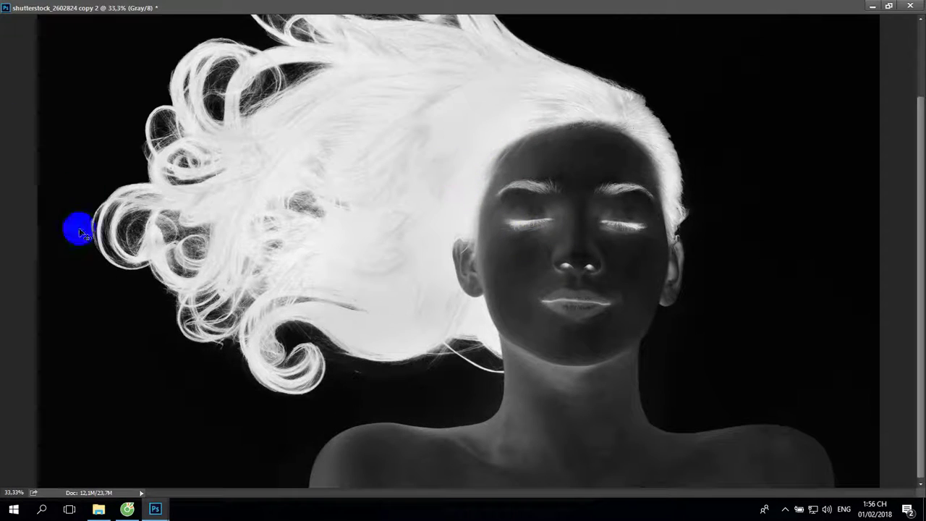
{"action": "left_click", "coordinate": [888, 6]}
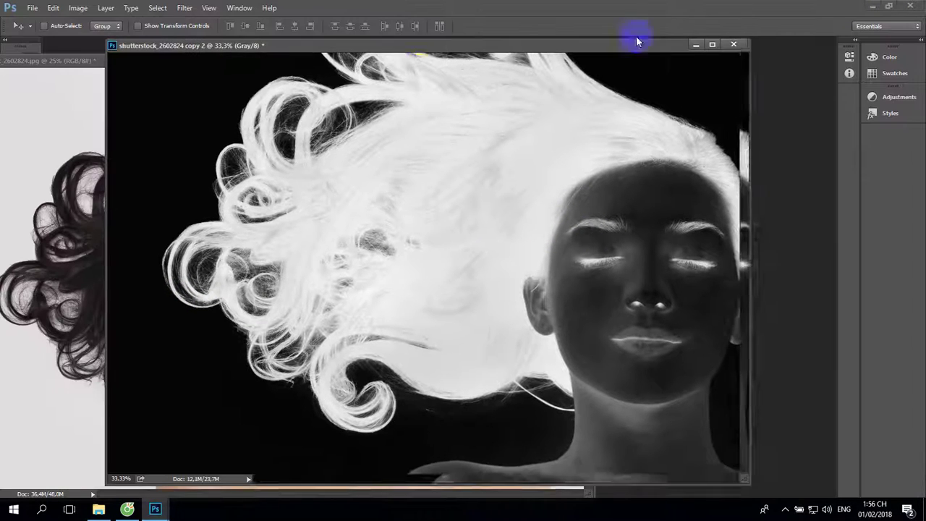
With the Pen tool, start a path along the hairline, past the ear down to the neck.
{"action": "left_click", "coordinate": [12, 50]}
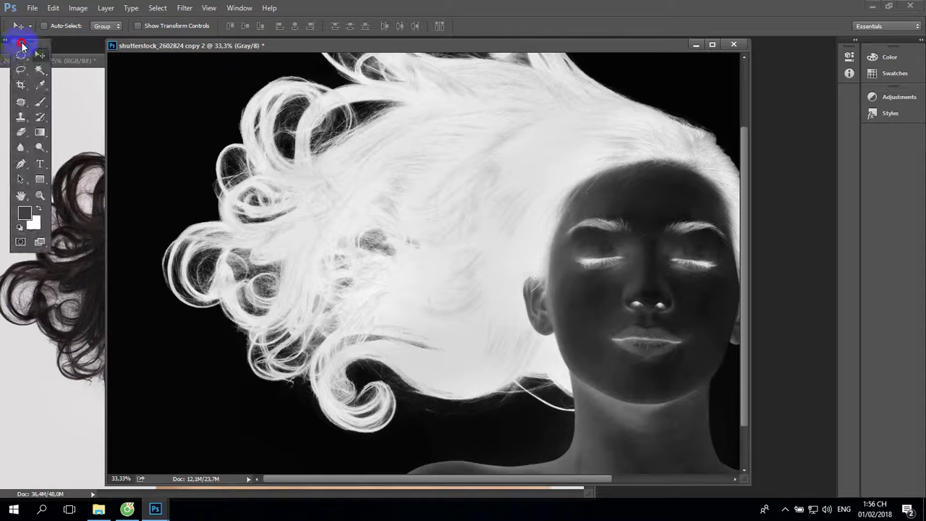
{"action": "left_click", "coordinate": [21, 167]}
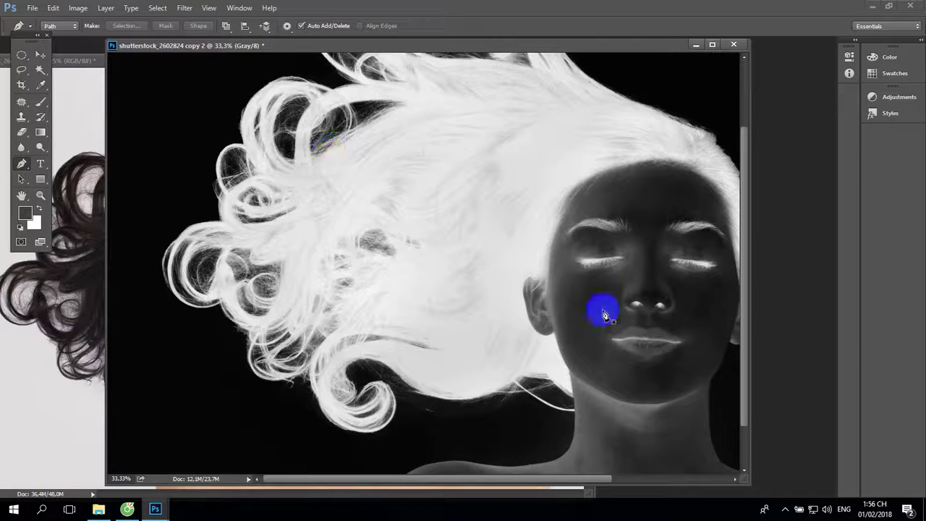
{"action": "left_click", "coordinate": [712, 45]}
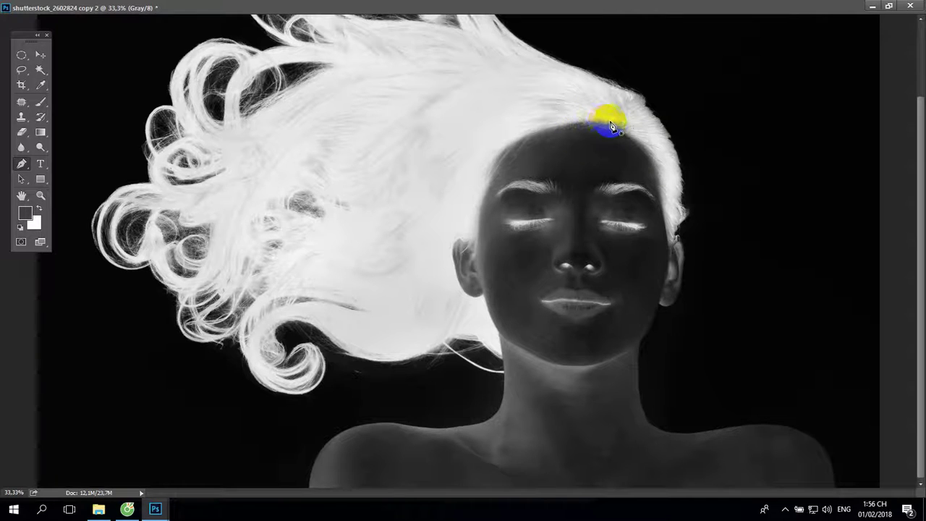
{"action": "left_click", "coordinate": [639, 138]}
{"action": "left_click_drag", "start_coordinate": [601, 119], "coordinate": [585, 119]}
{"action": "left_click", "coordinate": [535, 128]}
{"action": "mouse_move", "coordinate": [520, 135]}
{"action": "left_mouse_down"}
{"action": "mouse_move", "coordinate": [498, 155]}
{"action": "mouse_move", "coordinate": [478, 226]}
{"action": "mouse_move", "coordinate": [480, 304]}
{"action": "left_mouse_up"}
{"action": "left_click", "coordinate": [484, 298]}
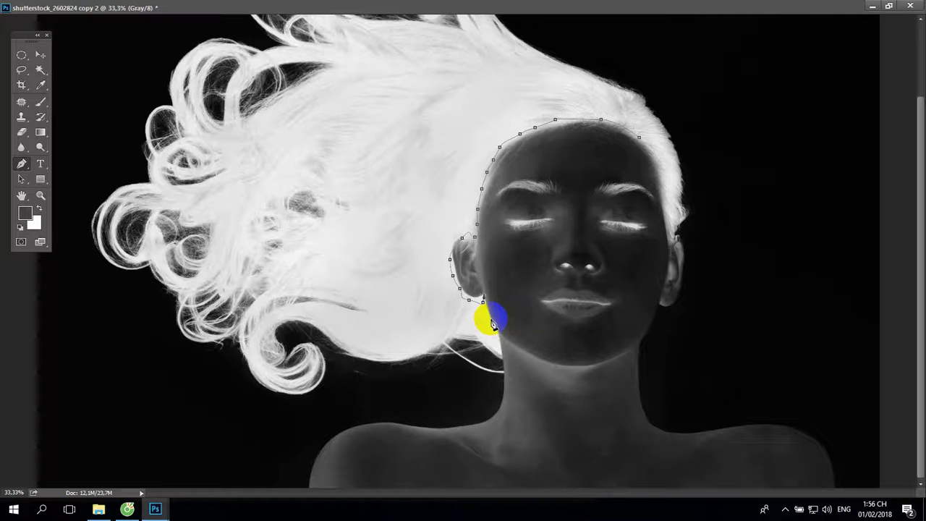
{"action": "scroll", "coordinate": [498, 335], "scroll_direction": "up", "scroll_amount": 2}
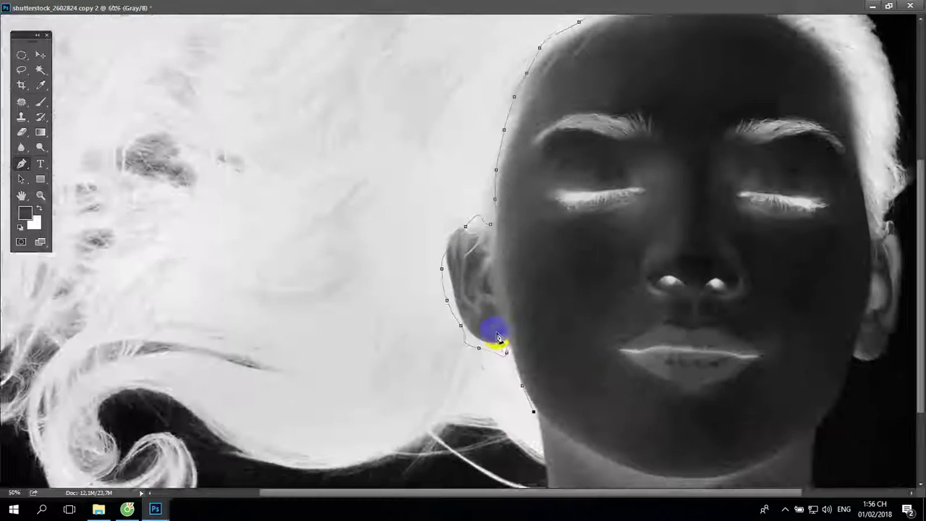
{"action": "mouse_move", "coordinate": [555, 314]}
{"action": "left_mouse_down"}
{"action": "mouse_move", "coordinate": [484, 199]}
{"action": "mouse_move", "coordinate": [419, 58]}
{"action": "left_mouse_up"}
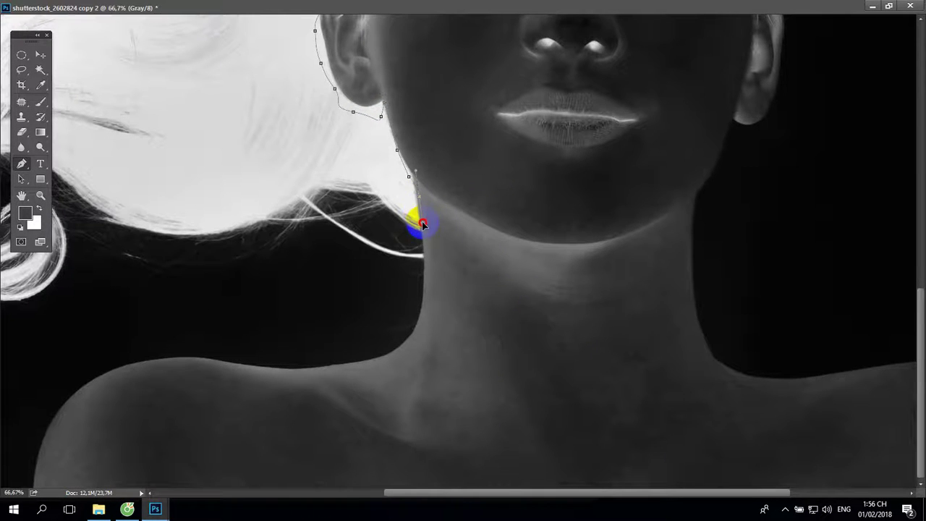
{"action": "left_click_drag", "start_coordinate": [420, 255], "coordinate": [425, 273]}
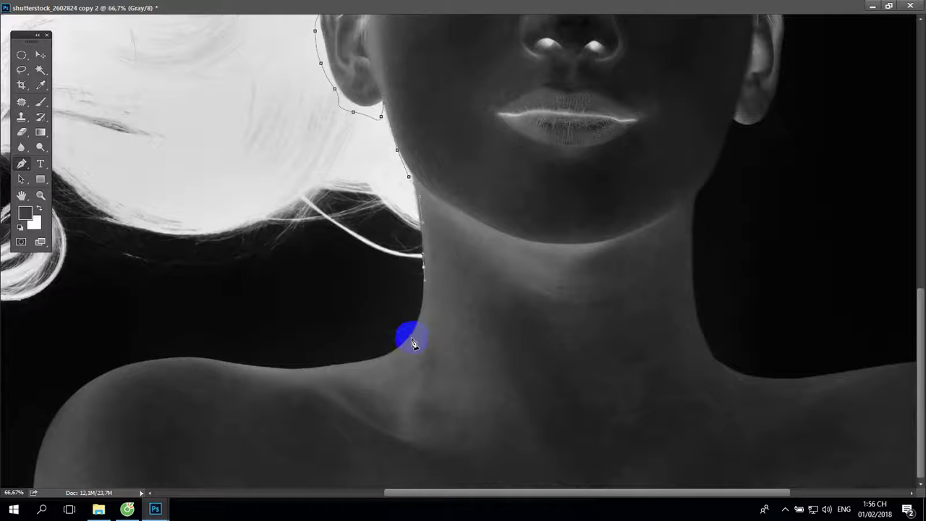
{"action": "left_click_drag", "start_coordinate": [362, 361], "coordinate": [156, 367]}
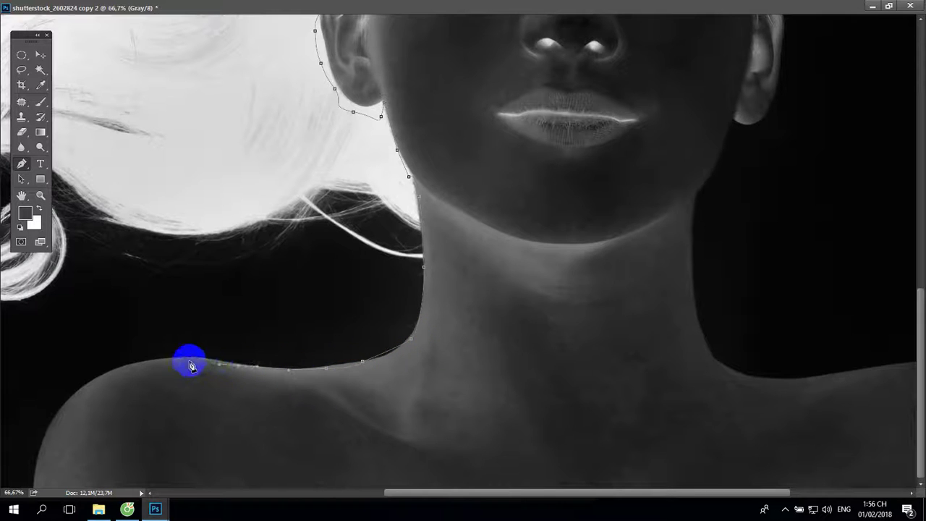
Continue the path down the left shoulder and along the bottom edge.
{"action": "scroll", "coordinate": [152, 380], "scroll_direction": "left", "scroll_amount": 5}
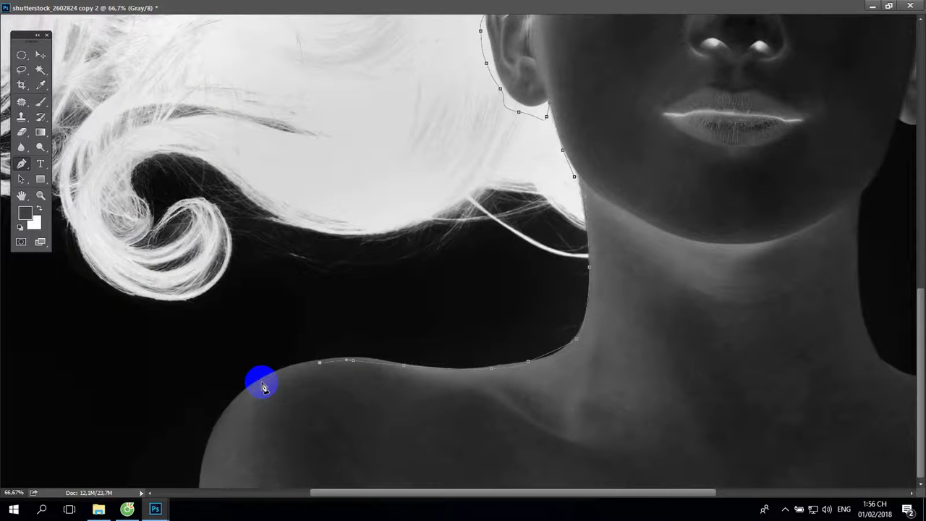
{"action": "key", "text": "f"}
{"action": "left_click_drag", "start_coordinate": [347, 393], "coordinate": [355, 271]}
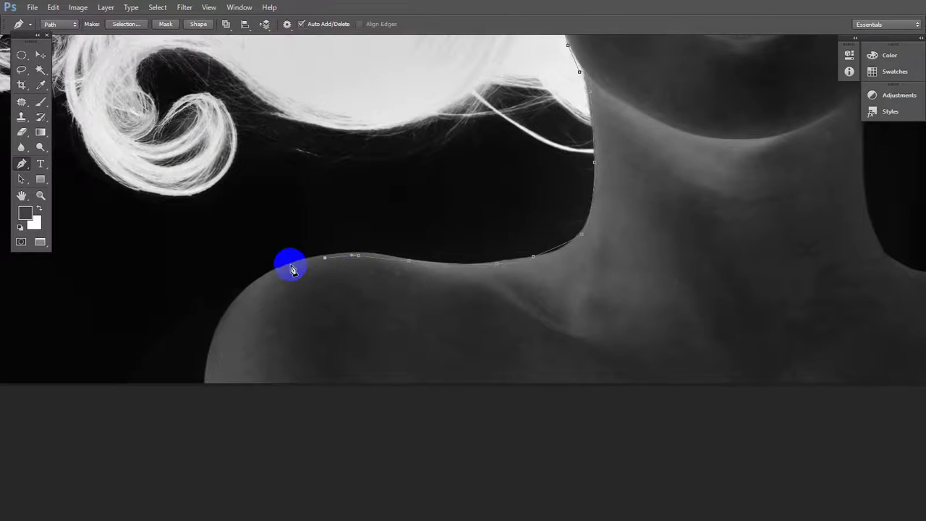
{"action": "left_click_drag", "start_coordinate": [284, 269], "coordinate": [280, 271]}
{"action": "left_click", "coordinate": [227, 305]}
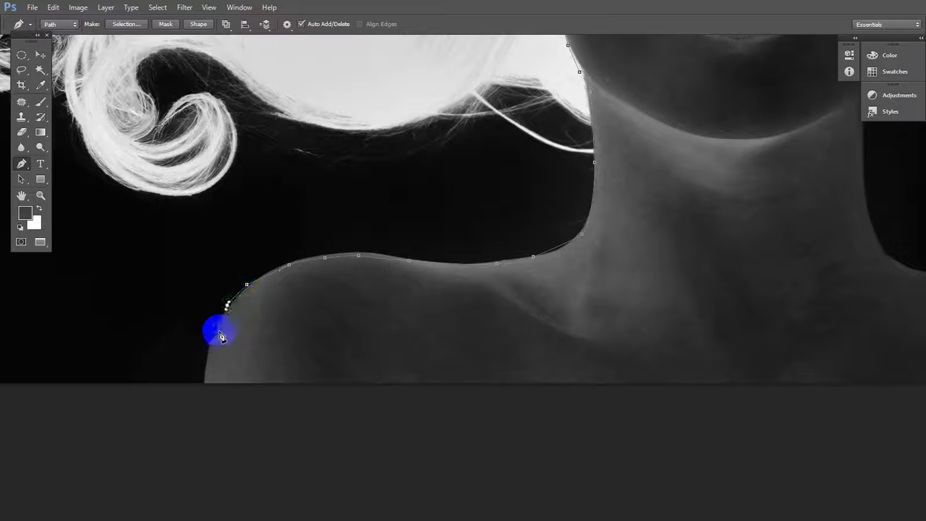
{"action": "left_click", "coordinate": [216, 334]}
{"action": "left_click", "coordinate": [204, 354]}
{"action": "left_click", "coordinate": [202, 379]}
{"action": "left_click", "coordinate": [204, 410]}
{"action": "left_click_drag", "start_coordinate": [209, 419], "coordinate": [286, 432]}
{"action": "left_click", "coordinate": [357, 440]}
{"action": "left_click", "coordinate": [433, 441]}
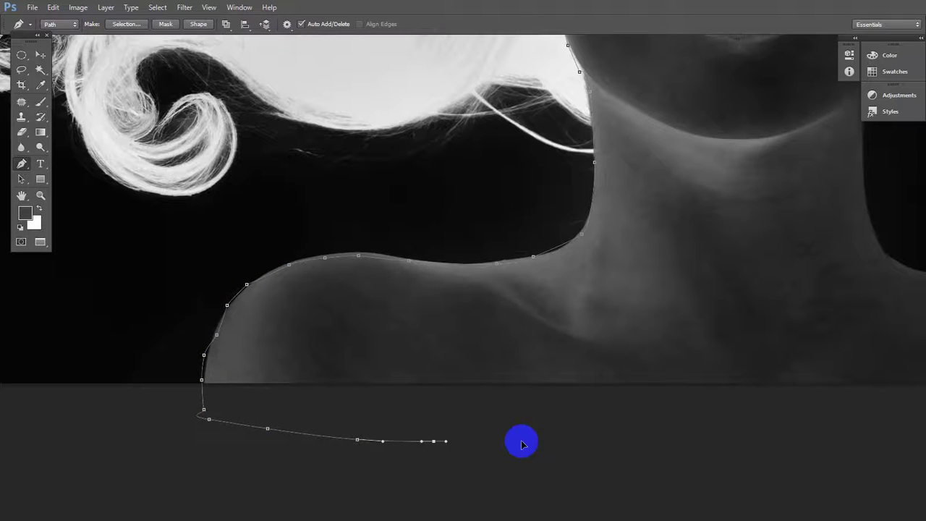
{"action": "left_click", "coordinate": [539, 441]}
{"action": "left_click", "coordinate": [617, 433]}
{"action": "left_click_drag", "start_coordinate": [648, 437], "coordinate": [685, 437]}
Extend the path across the bottom and along the right shoulder toward the neck.
{"action": "left_click_drag", "start_coordinate": [730, 347], "coordinate": [423, 333]}
{"action": "left_click", "coordinate": [501, 433]}
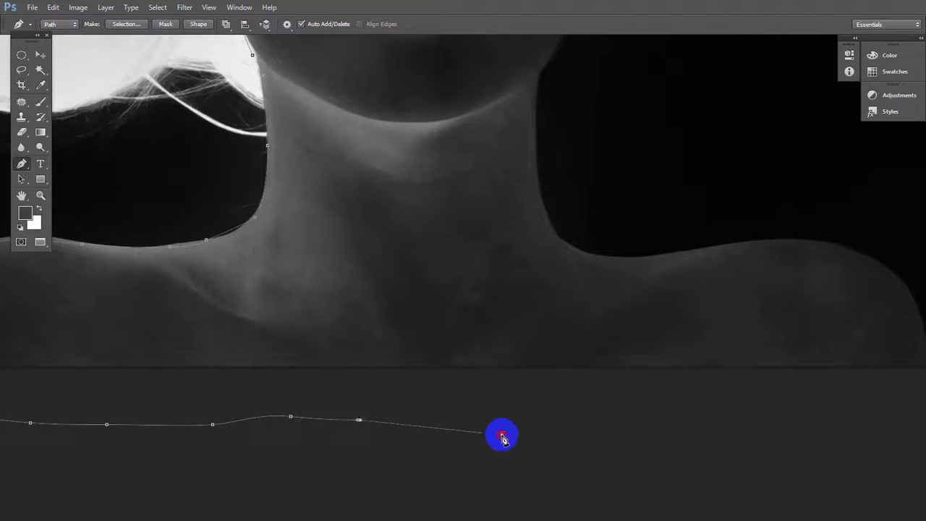
{"action": "left_click", "coordinate": [614, 432]}
{"action": "left_click", "coordinate": [736, 422]}
{"action": "left_click_drag", "start_coordinate": [795, 417], "coordinate": [806, 418]}
{"action": "left_click", "coordinate": [828, 415]}
{"action": "mouse_move", "coordinate": [841, 359]}
{"action": "left_mouse_down"}
{"action": "mouse_move", "coordinate": [760, 359]}
{"action": "mouse_move", "coordinate": [686, 382]}
{"action": "left_mouse_up"}
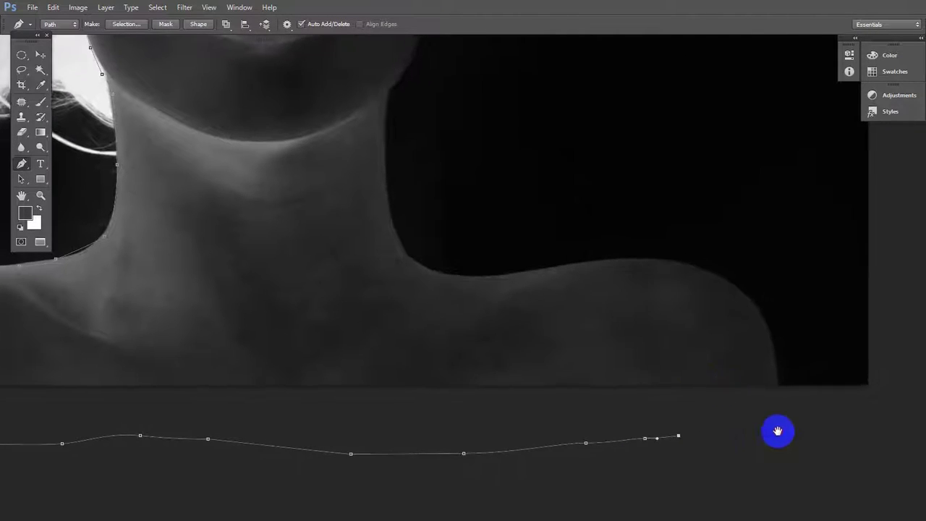
{"action": "left_click", "coordinate": [777, 431]}
{"action": "left_click", "coordinate": [777, 393]}
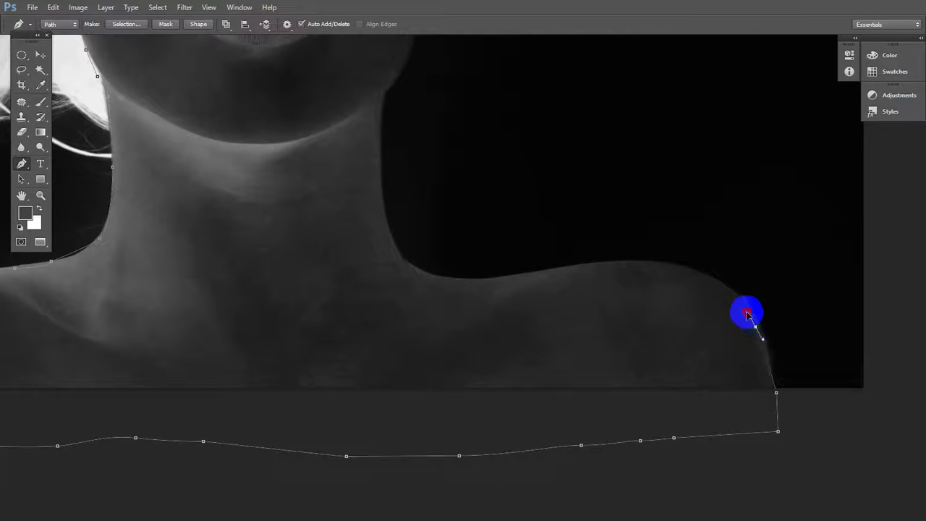
{"action": "left_click_drag", "start_coordinate": [748, 315], "coordinate": [746, 311]}
{"action": "left_click", "coordinate": [735, 304]}
{"action": "left_click", "coordinate": [718, 282]}
{"action": "left_click", "coordinate": [681, 275]}
{"action": "left_click", "coordinate": [646, 269]}
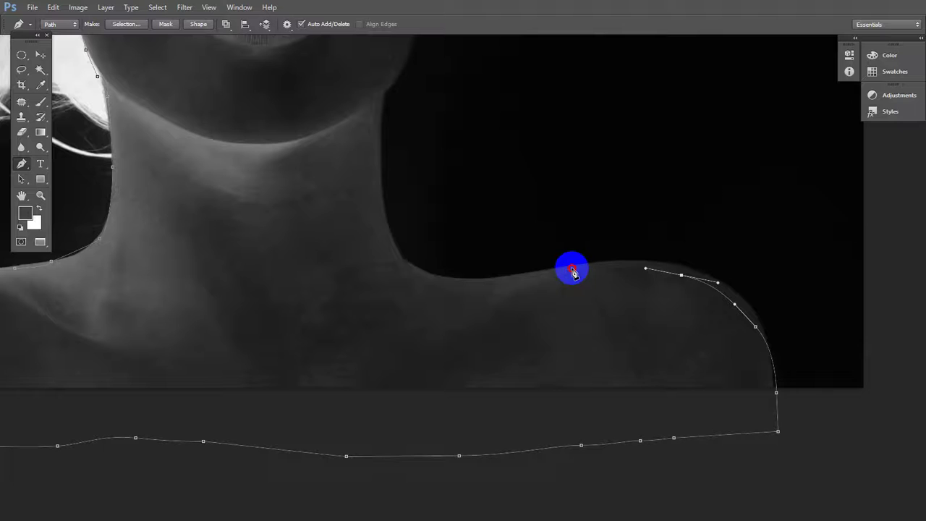
{"action": "left_click", "coordinate": [574, 268]}
{"action": "left_click", "coordinate": [522, 274]}
{"action": "left_click", "coordinate": [469, 281]}
{"action": "left_click", "coordinate": [435, 279]}
{"action": "left_click", "coordinate": [410, 266]}
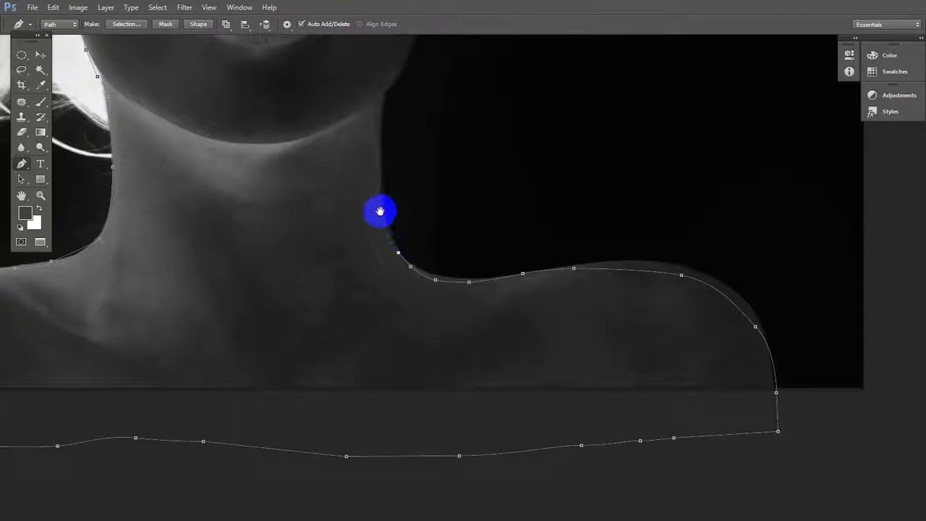
Trace the right neck, jawline and ear up the hairline, closing the path on the first anchor.
{"action": "left_click_drag", "start_coordinate": [380, 211], "coordinate": [394, 333]}
{"action": "left_click_drag", "start_coordinate": [395, 256], "coordinate": [404, 206]}
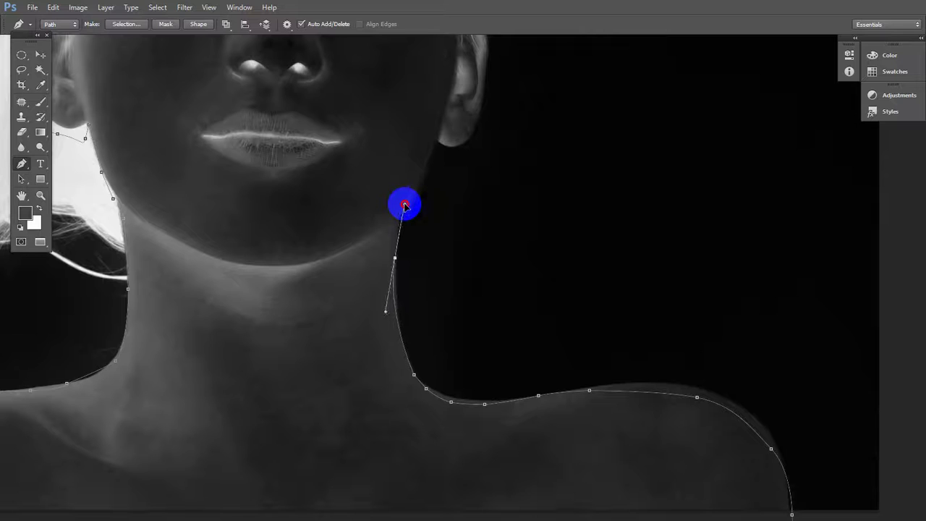
{"action": "left_click_drag", "start_coordinate": [405, 206], "coordinate": [397, 221]}
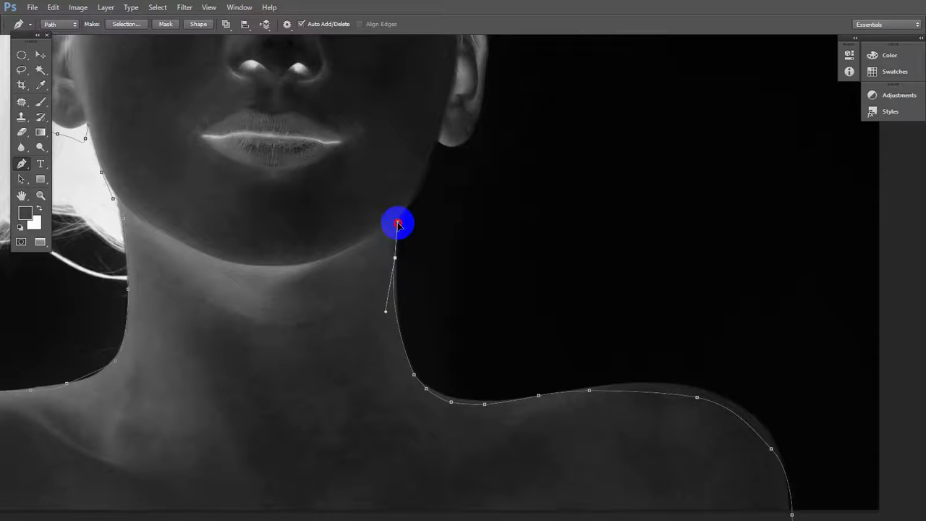
{"action": "left_click_drag", "start_coordinate": [424, 186], "coordinate": [432, 287]}
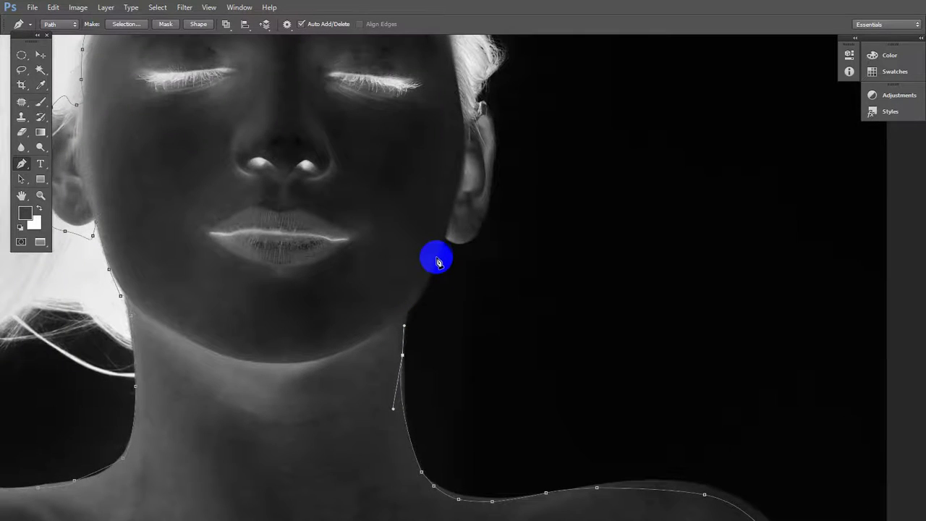
{"action": "left_click_drag", "start_coordinate": [442, 246], "coordinate": [453, 237]}
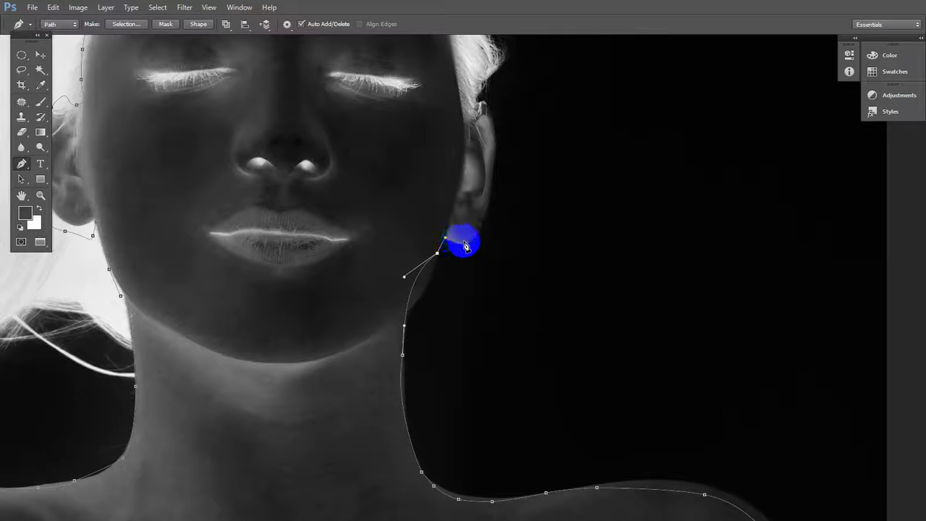
{"action": "left_click_drag", "start_coordinate": [469, 241], "coordinate": [474, 237]}
{"action": "left_click_drag", "start_coordinate": [487, 203], "coordinate": [492, 164]}
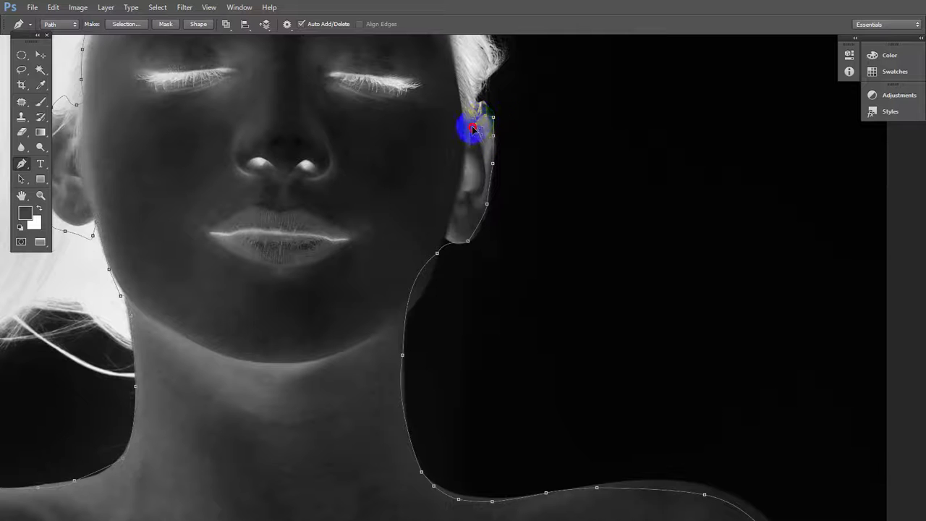
{"action": "scroll", "coordinate": [465, 138], "scroll_direction": "up", "scroll_amount": 2}
{"action": "scroll", "coordinate": [496, 227], "scroll_direction": "up", "scroll_amount": 3}
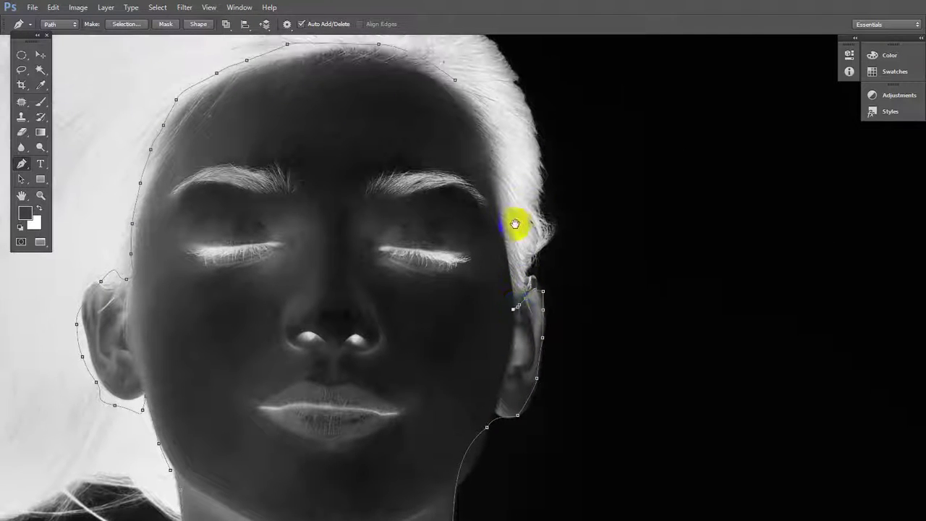
{"action": "left_click", "coordinate": [503, 235]}
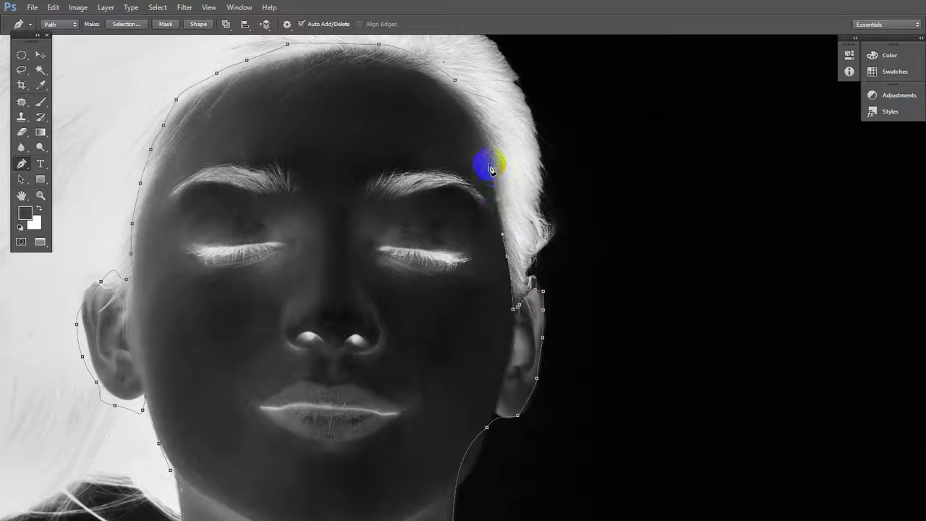
{"action": "left_click", "coordinate": [474, 97]}
{"action": "left_click", "coordinate": [455, 80]}
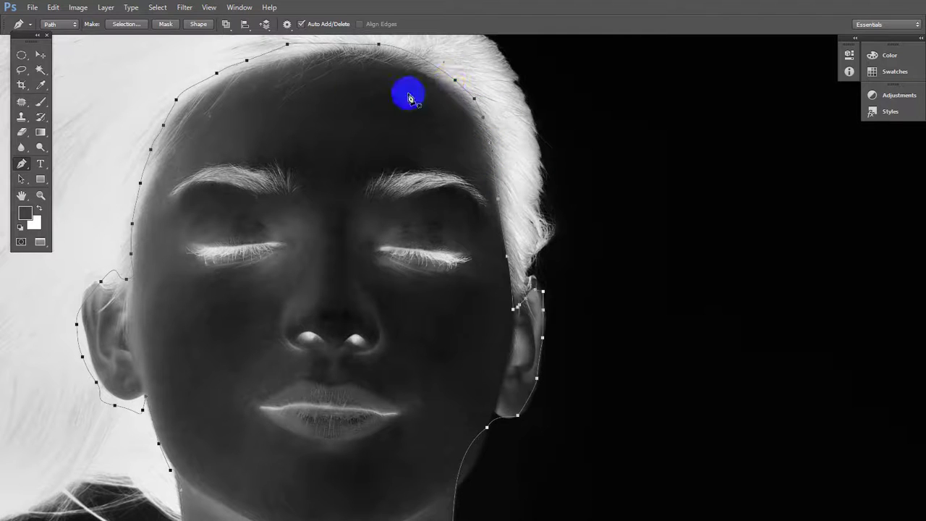
Convert the closed path into a selection.
{"action": "right_click", "coordinate": [355, 96]}
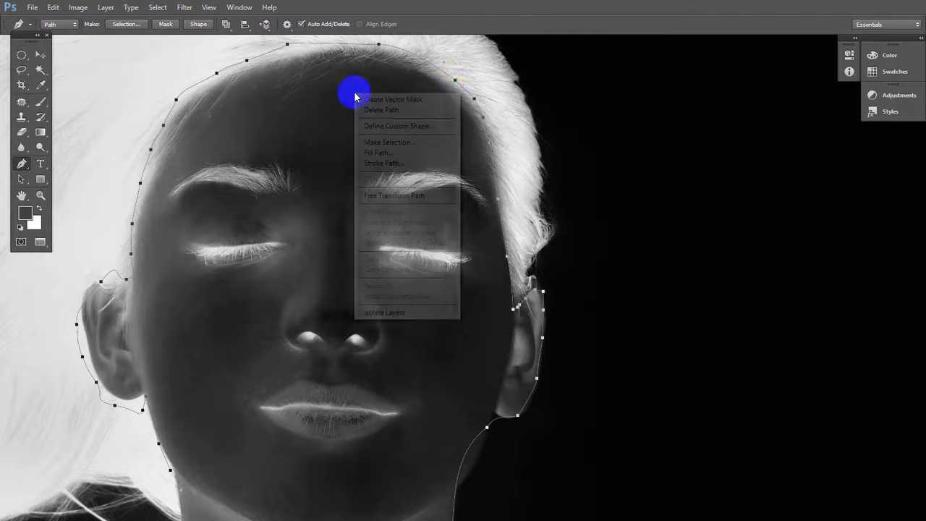
{"action": "left_click", "coordinate": [379, 143]}
{"action": "left_click", "coordinate": [519, 145]}
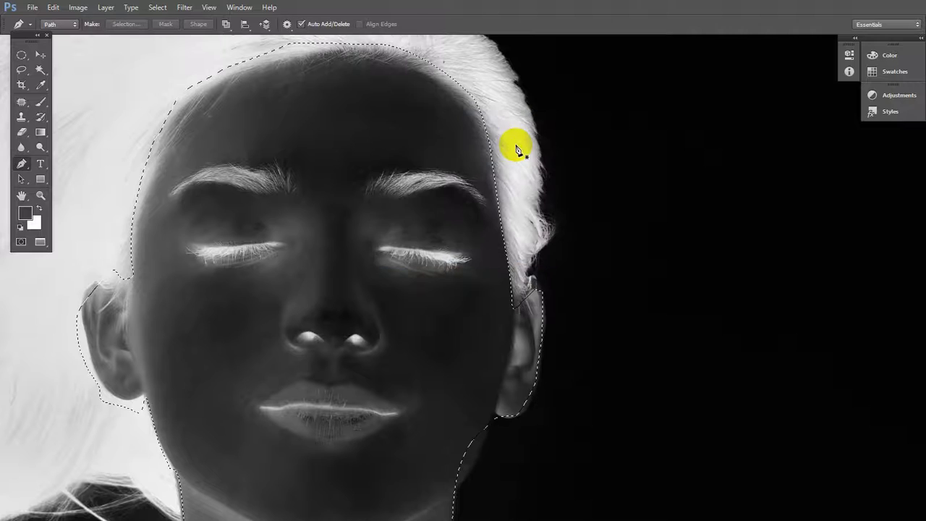
Fill the selection with White.
{"action": "left_click", "coordinate": [53, 8]}
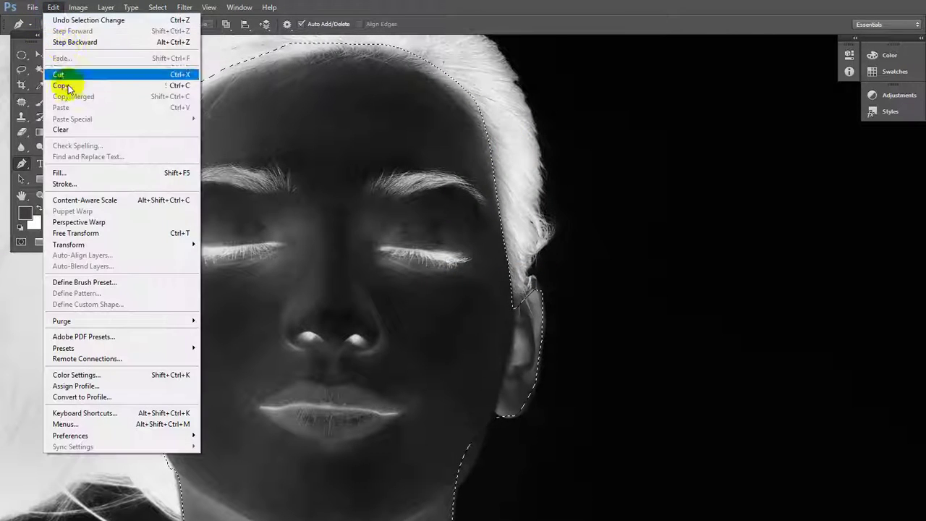
{"action": "left_click", "coordinate": [76, 175]}
{"action": "left_click", "coordinate": [600, 120]}
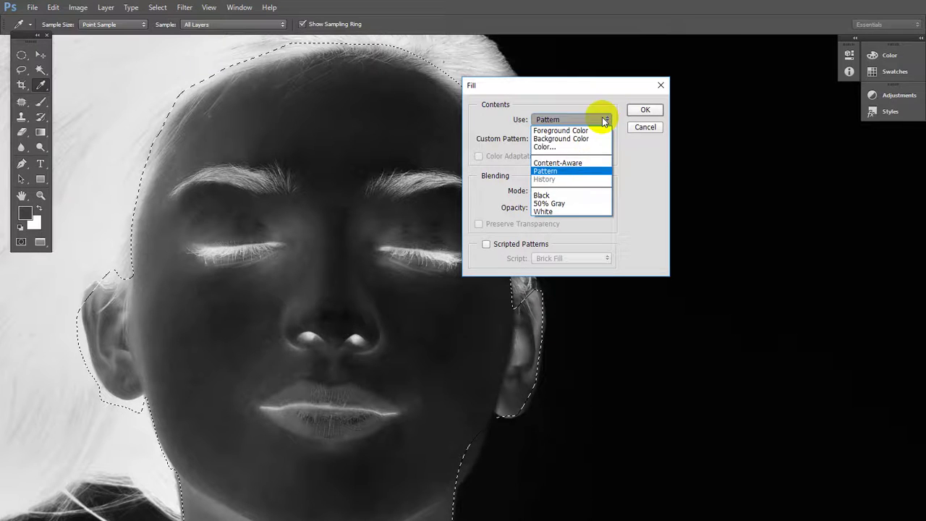
{"action": "left_click", "coordinate": [552, 210]}
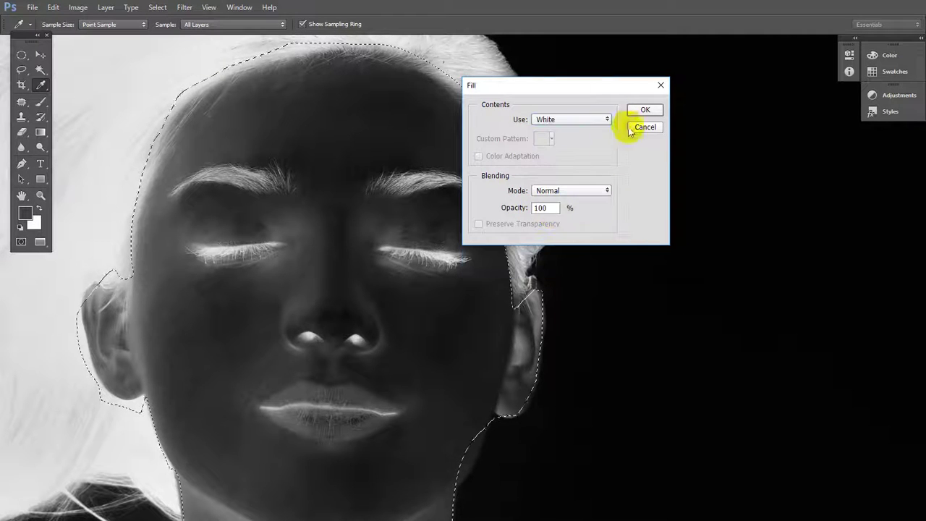
{"action": "left_click", "coordinate": [641, 110]}
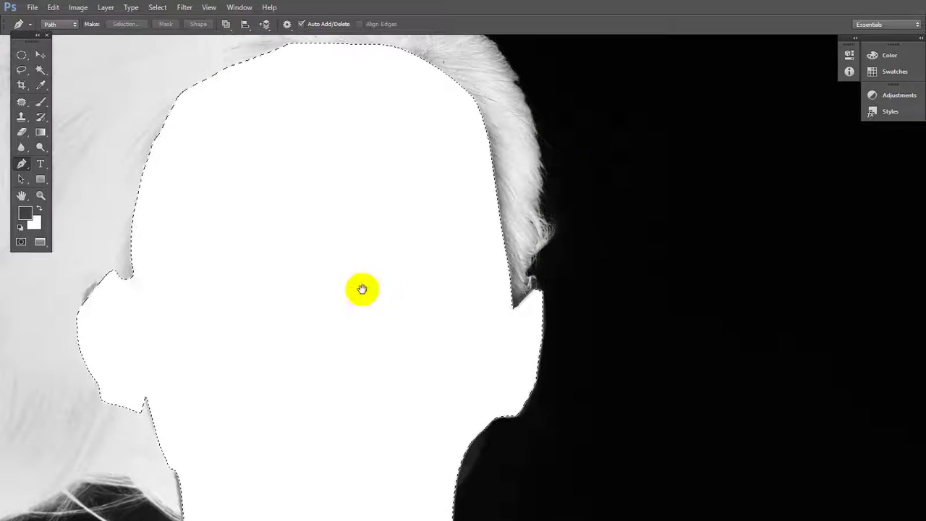
{"action": "left_click_drag", "start_coordinate": [362, 290], "coordinate": [451, 190]}
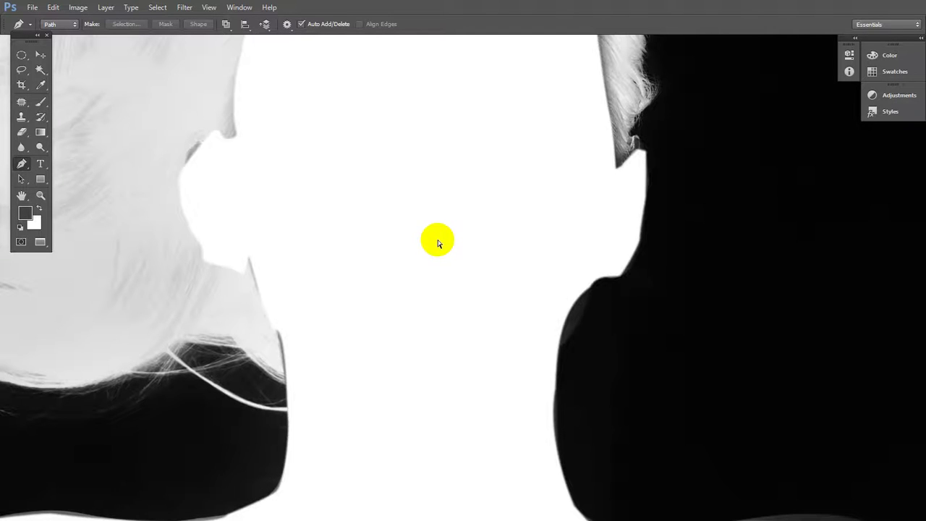
{"action": "left_click_drag", "start_coordinate": [439, 149], "coordinate": [477, 283]}
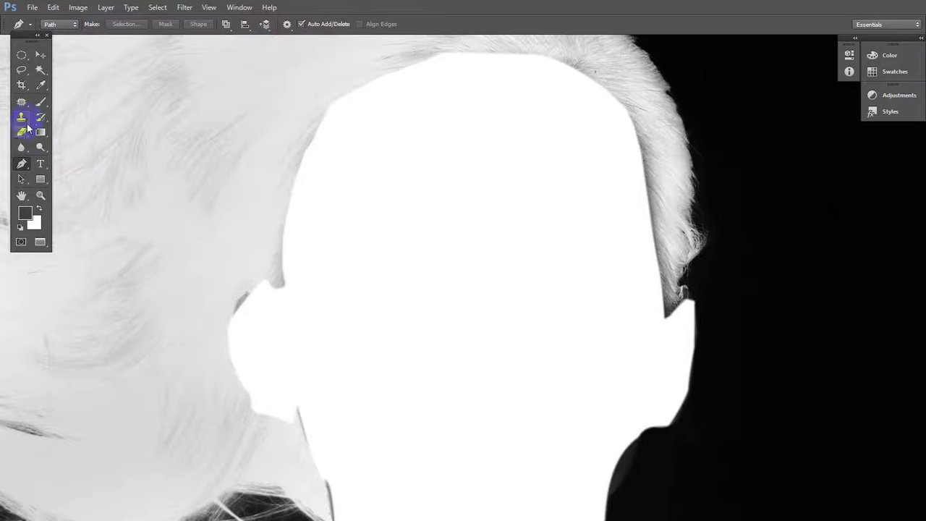
Set up a soft round 71 px brush at 32% opacity painting white.
{"action": "left_click", "coordinate": [38, 103]}
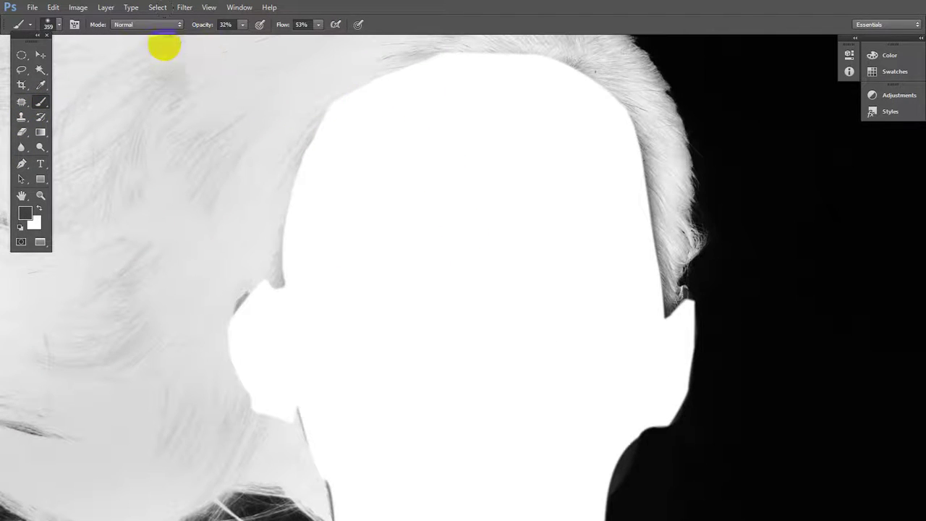
{"action": "left_click", "coordinate": [226, 26]}
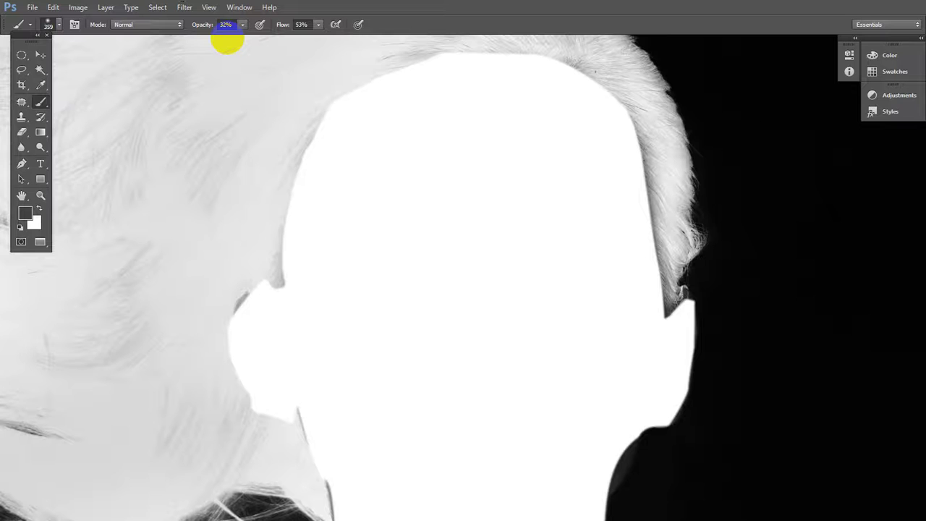
{"action": "left_click", "coordinate": [58, 25]}
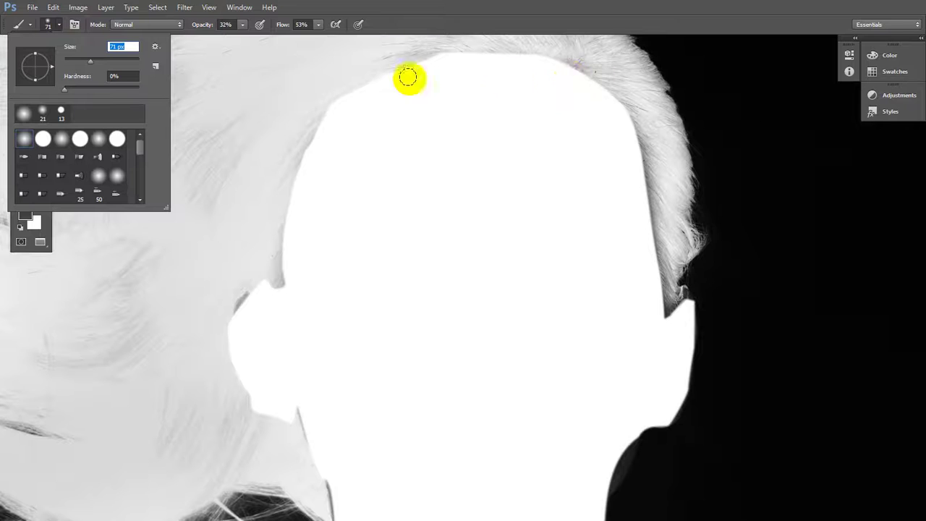
{"action": "left_click", "coordinate": [79, 170]}
{"action": "left_click", "coordinate": [36, 225]}
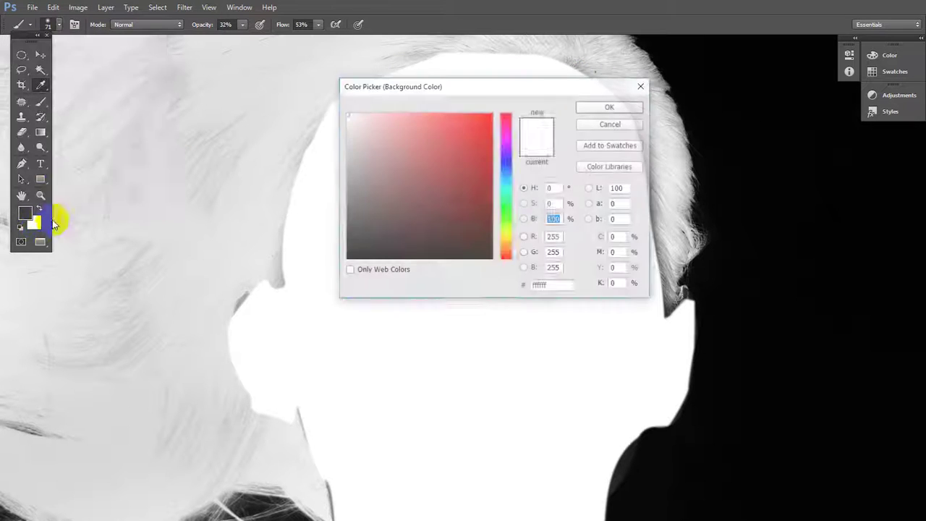
{"action": "key", "text": "Escape"}
{"action": "left_click", "coordinate": [32, 212]}
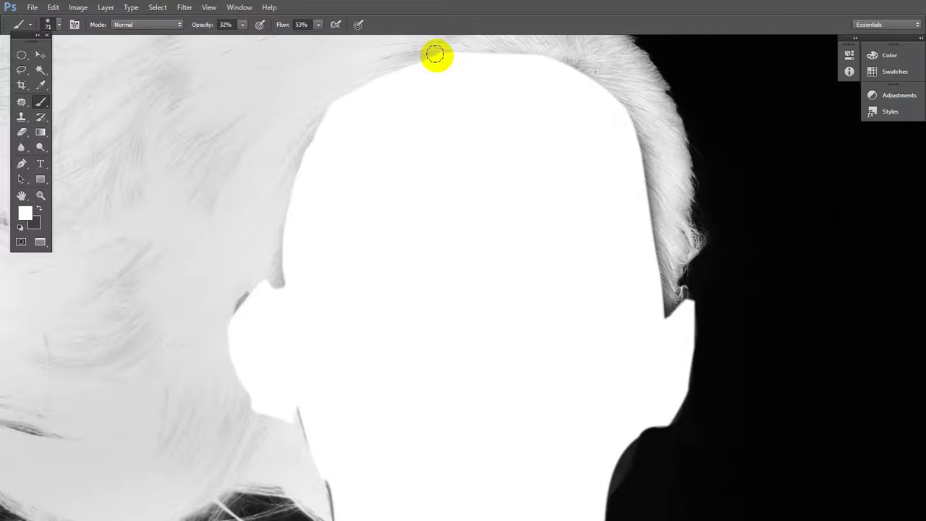
Paint white along the top of the head and the hair edges beside the face and right ear.
{"action": "mouse_move", "coordinate": [434, 55]}
{"action": "left_mouse_down"}
{"action": "mouse_move", "coordinate": [327, 113]}
{"action": "mouse_move", "coordinate": [314, 132]}
{"action": "mouse_move", "coordinate": [279, 293]}
{"action": "left_mouse_up"}
{"action": "mouse_move", "coordinate": [644, 158]}
{"action": "left_mouse_down"}
{"action": "mouse_move", "coordinate": [670, 311]}
{"action": "mouse_move", "coordinate": [630, 138]}
{"action": "mouse_move", "coordinate": [601, 81]}
{"action": "mouse_move", "coordinate": [524, 61]}
{"action": "mouse_move", "coordinate": [428, 60]}
{"action": "mouse_move", "coordinate": [362, 87]}
{"action": "mouse_move", "coordinate": [312, 147]}
{"action": "mouse_move", "coordinate": [311, 252]}
{"action": "left_mouse_up"}
{"action": "scroll", "coordinate": [434, 227], "scroll_direction": "down", "scroll_amount": 3}
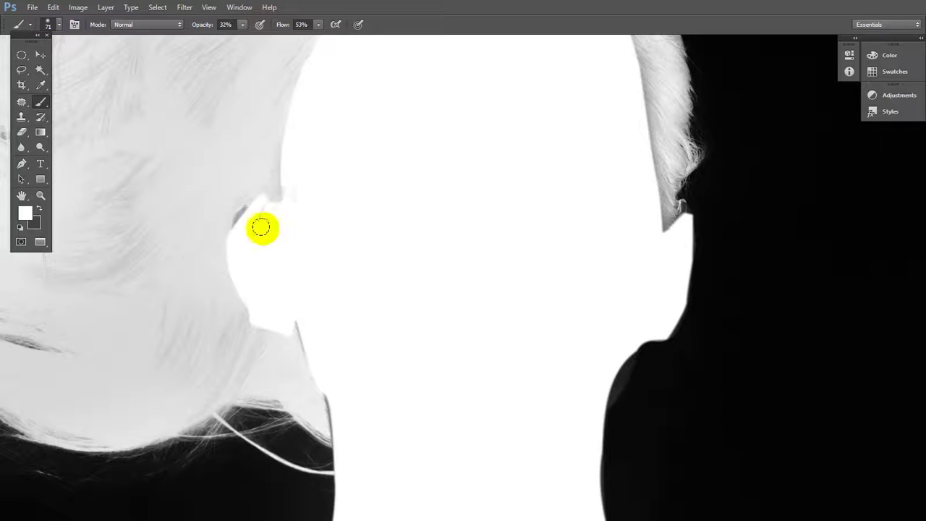
{"action": "mouse_move", "coordinate": [260, 227]}
{"action": "left_mouse_down"}
{"action": "mouse_move", "coordinate": [236, 217]}
{"action": "mouse_move", "coordinate": [275, 188]}
{"action": "left_mouse_up"}
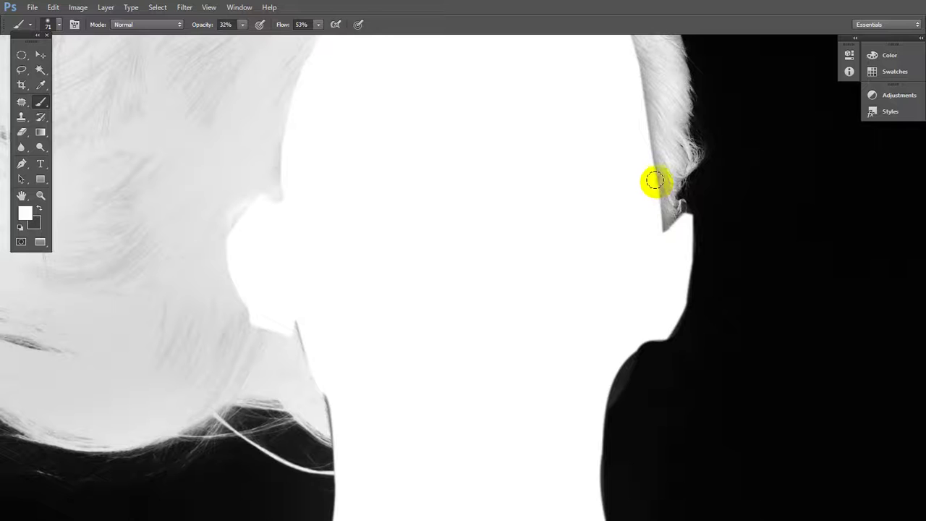
{"action": "mouse_move", "coordinate": [655, 180]}
{"action": "left_mouse_down"}
{"action": "mouse_move", "coordinate": [657, 221]}
{"action": "mouse_move", "coordinate": [651, 198]}
{"action": "left_mouse_up"}
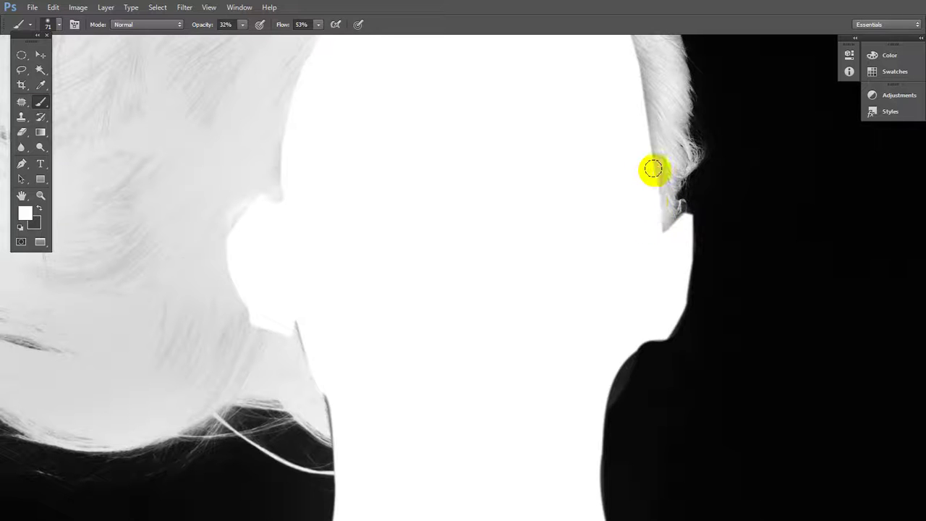
{"action": "scroll", "coordinate": [640, 188], "scroll_direction": "up", "scroll_amount": 3}
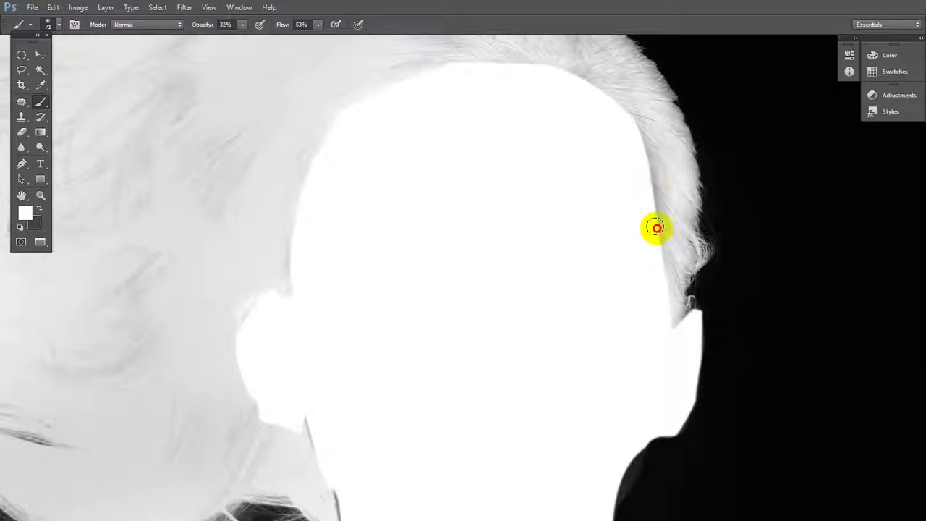
{"action": "mouse_move", "coordinate": [657, 228]}
{"action": "left_mouse_down"}
{"action": "mouse_move", "coordinate": [656, 241]}
{"action": "mouse_move", "coordinate": [645, 149]}
{"action": "mouse_move", "coordinate": [659, 279]}
{"action": "mouse_move", "coordinate": [622, 128]}
{"action": "mouse_move", "coordinate": [584, 80]}
{"action": "mouse_move", "coordinate": [468, 68]}
{"action": "mouse_move", "coordinate": [352, 129]}
{"action": "left_mouse_up"}
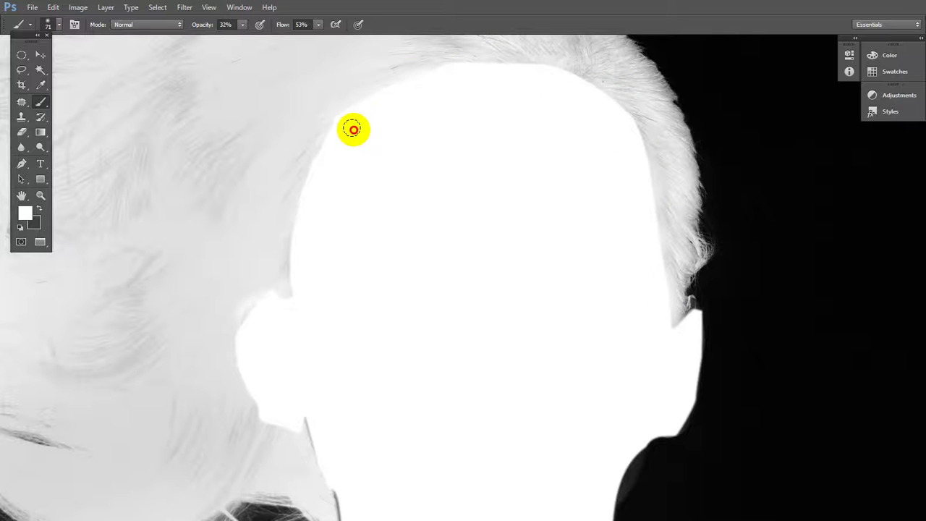
{"action": "scroll", "coordinate": [430, 242], "scroll_direction": "down", "scroll_amount": 1}
{"action": "scroll", "coordinate": [434, 181], "scroll_direction": "down", "scroll_amount": 6}
{"action": "scroll", "coordinate": [535, 334], "scroll_direction": "down", "scroll_amount": 1}
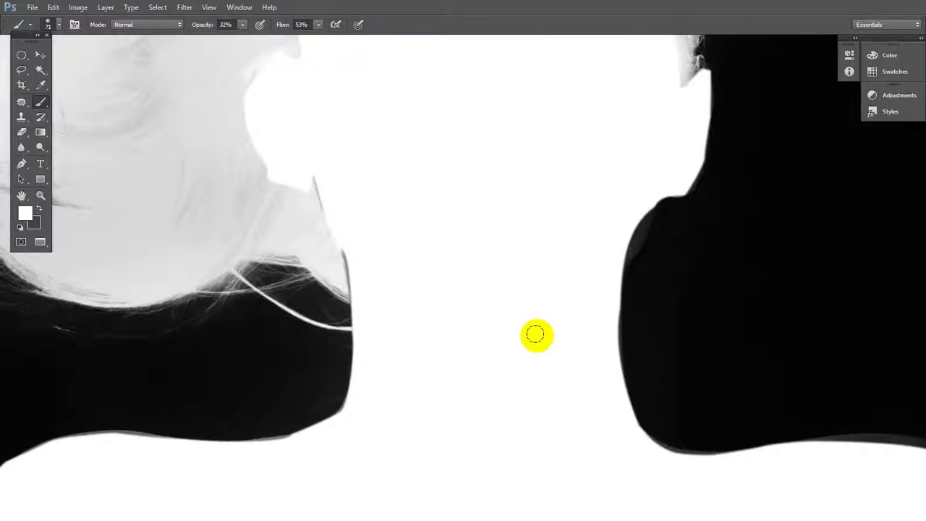
Paint white along the left neck and the top and left head edges.
{"action": "mouse_move", "coordinate": [357, 257]}
{"action": "left_mouse_down"}
{"action": "mouse_move", "coordinate": [353, 271]}
{"action": "mouse_move", "coordinate": [352, 250]}
{"action": "mouse_move", "coordinate": [355, 290]}
{"action": "mouse_move", "coordinate": [325, 181]}
{"action": "mouse_move", "coordinate": [359, 285]}
{"action": "left_mouse_up"}
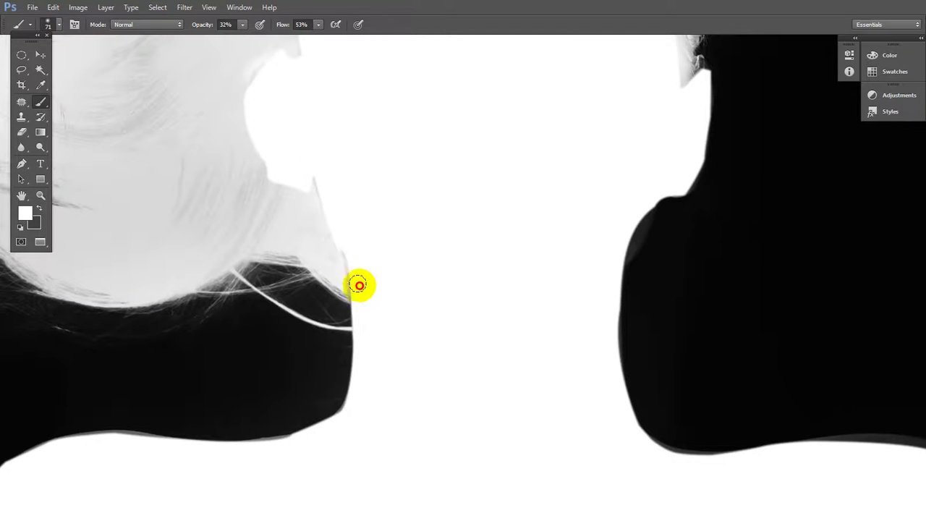
{"action": "scroll", "coordinate": [412, 304], "scroll_direction": "up", "scroll_amount": 5}
{"action": "scroll", "coordinate": [456, 290], "scroll_direction": "up", "scroll_amount": 2}
{"action": "scroll", "coordinate": [405, 225], "scroll_direction": "up", "scroll_amount": 3}
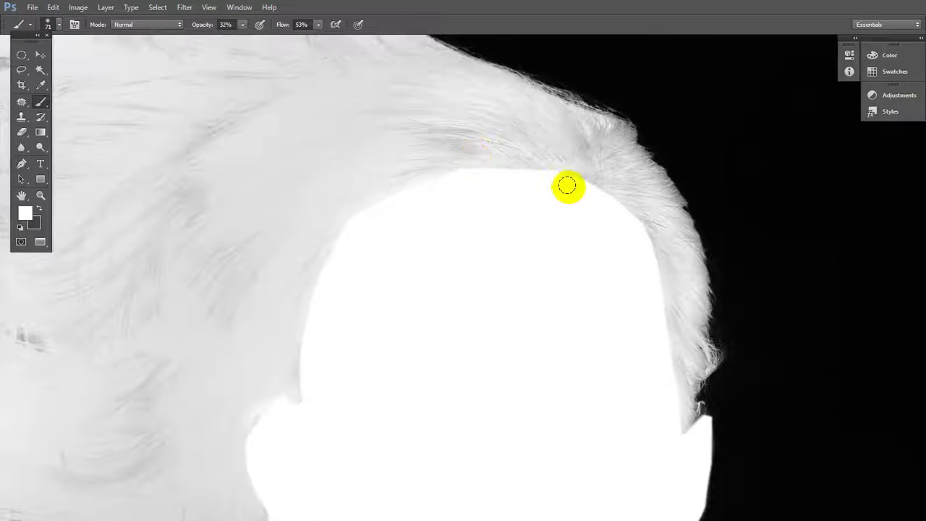
{"action": "mouse_move", "coordinate": [567, 186]}
{"action": "left_mouse_down"}
{"action": "mouse_move", "coordinate": [531, 178]}
{"action": "mouse_move", "coordinate": [413, 184]}
{"action": "mouse_move", "coordinate": [360, 224]}
{"action": "mouse_move", "coordinate": [316, 337]}
{"action": "left_mouse_up"}
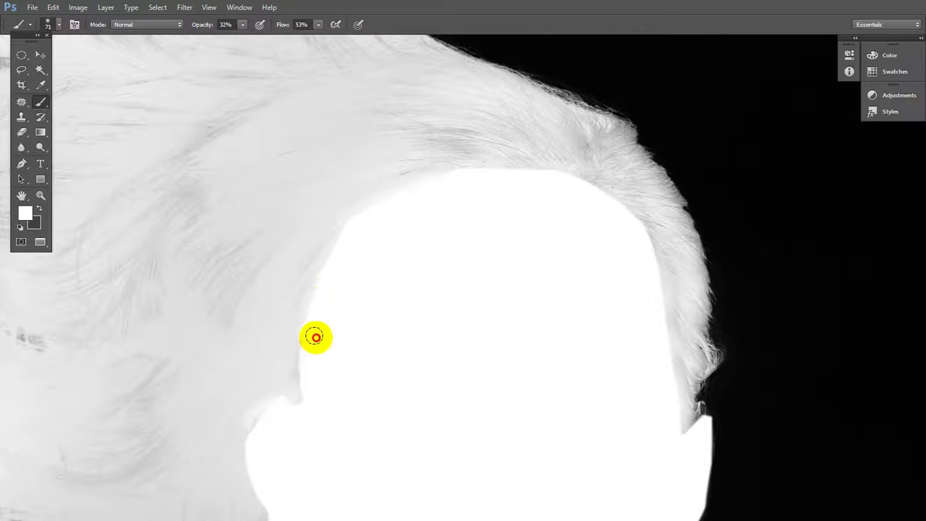
{"action": "scroll", "coordinate": [500, 241], "scroll_direction": "down", "scroll_amount": 5}
{"action": "scroll", "coordinate": [581, 242], "scroll_direction": "down", "scroll_amount": 3}
{"action": "scroll", "coordinate": [581, 242], "scroll_direction": "down", "scroll_amount": 2}
{"action": "left_click_drag", "start_coordinate": [606, 162], "coordinate": [614, 246]}
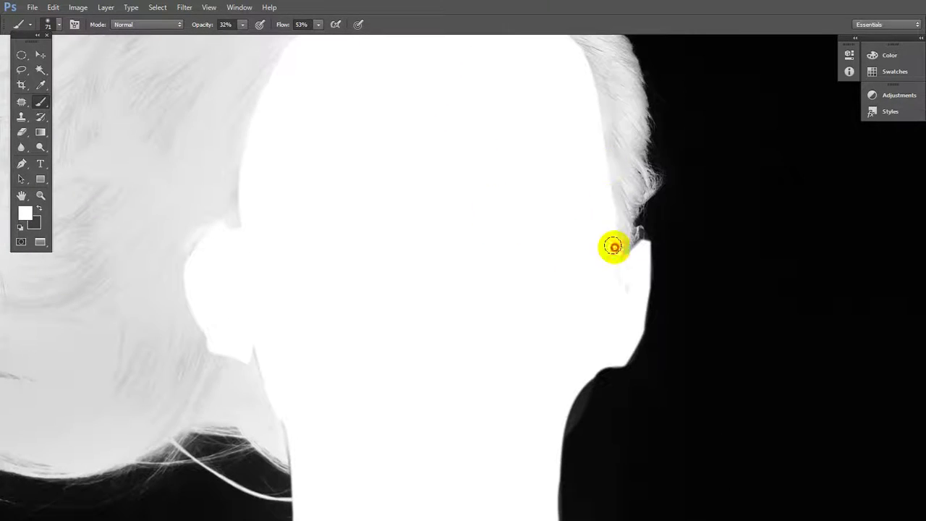
{"action": "left_click_drag", "start_coordinate": [589, 341], "coordinate": [558, 225]}
{"action": "scroll", "coordinate": [536, 246], "scroll_direction": "down", "scroll_amount": 3}
{"action": "left_click_drag", "start_coordinate": [513, 262], "coordinate": [524, 330]}
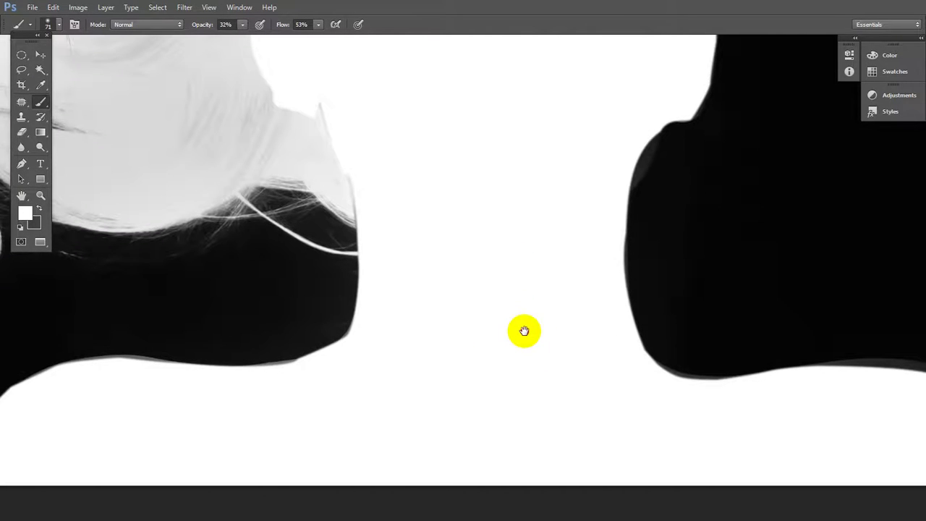
Zoom out and Apply Image onto the mask with Multiply blending at 60% opacity.
{"action": "scroll", "coordinate": [395, 374], "scroll_direction": "down", "scroll_amount": 3}
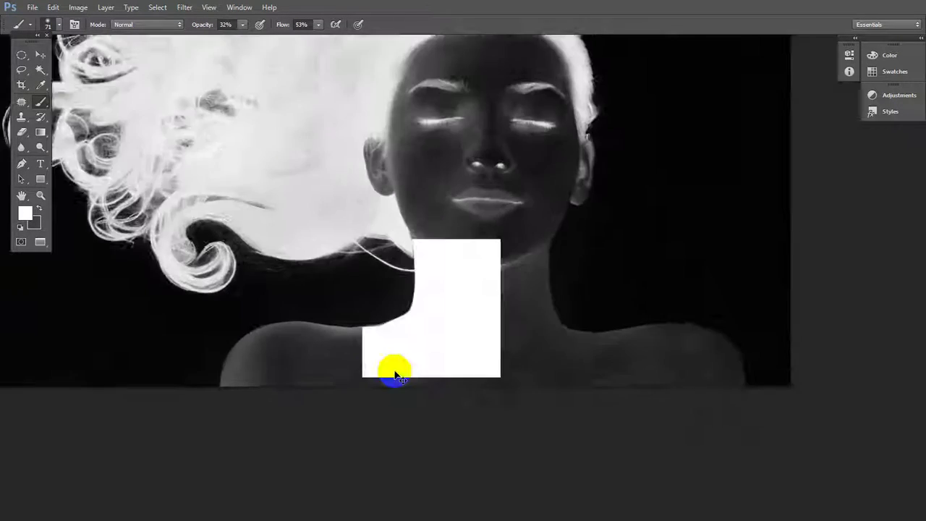
{"action": "scroll", "coordinate": [398, 377], "scroll_direction": "down", "scroll_amount": 1}
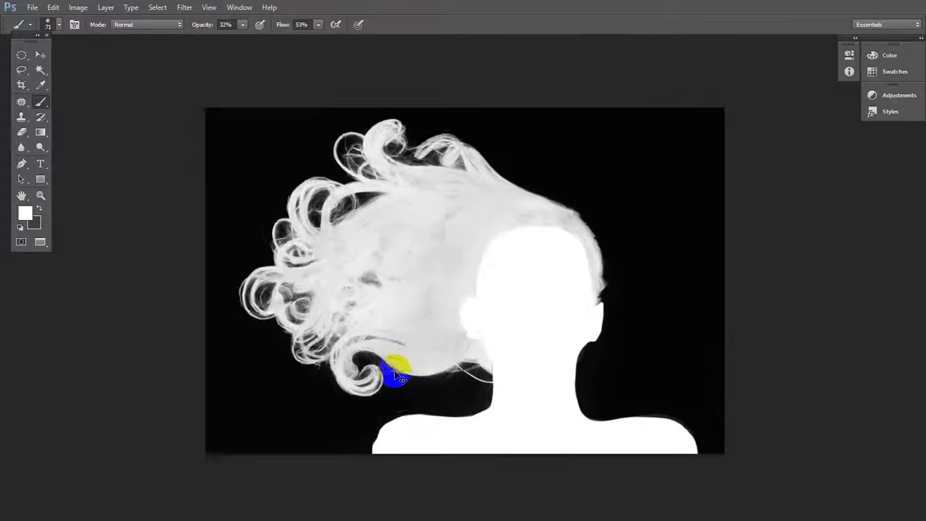
{"action": "scroll", "coordinate": [399, 375], "scroll_direction": "down", "scroll_amount": 1}
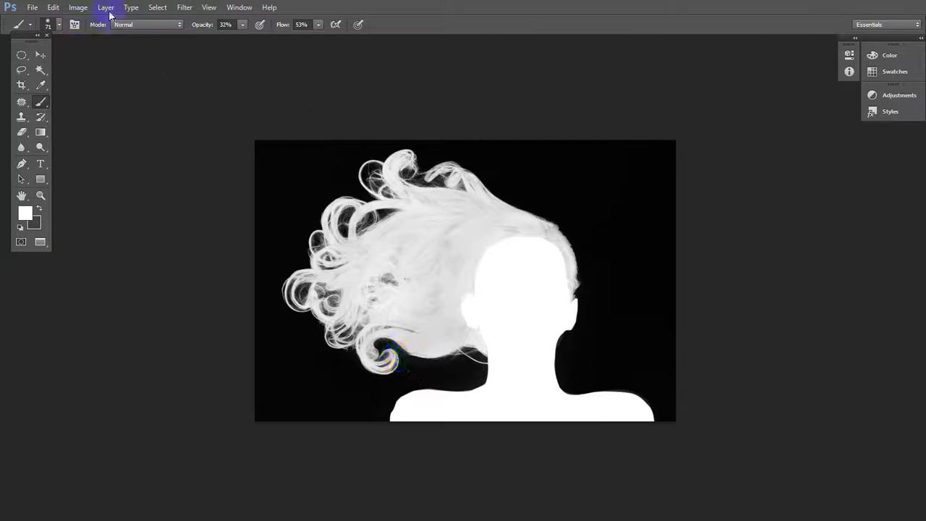
{"action": "left_click", "coordinate": [74, 9]}
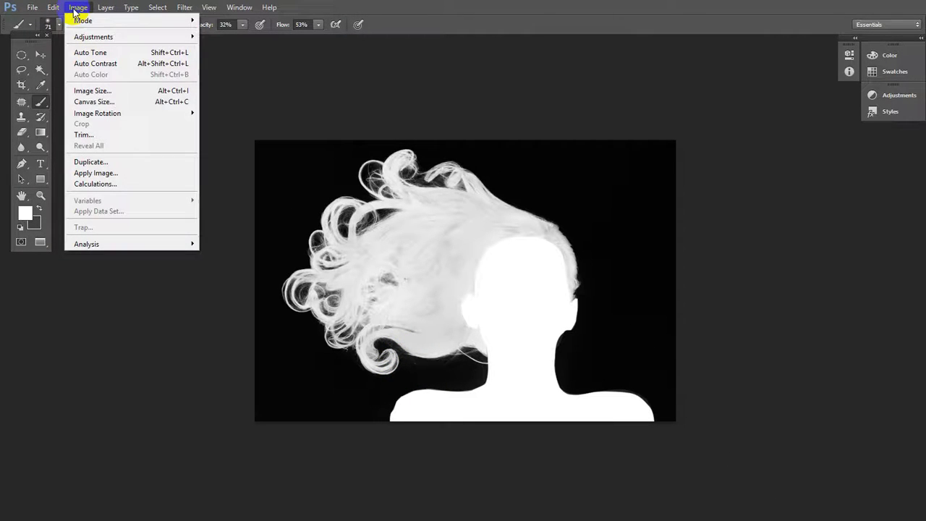
{"action": "left_click", "coordinate": [98, 173]}
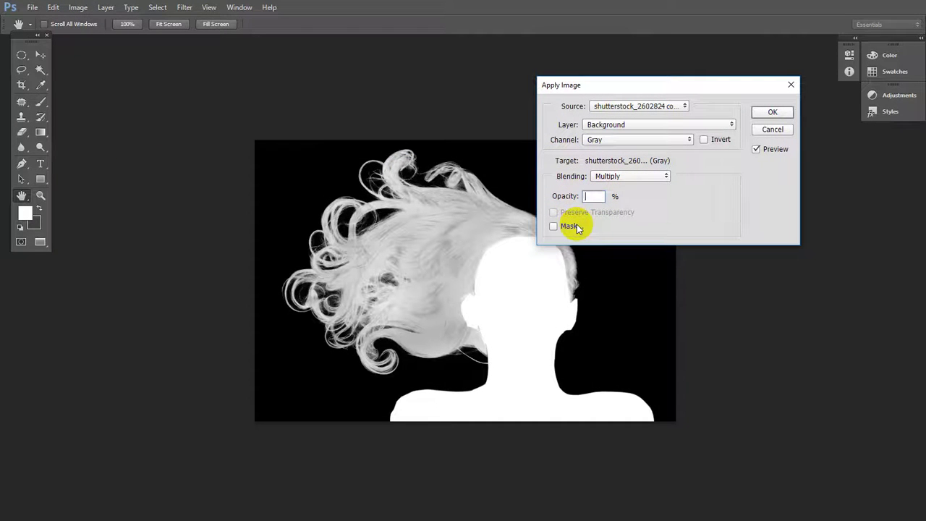
{"action": "type", "text": "60"}
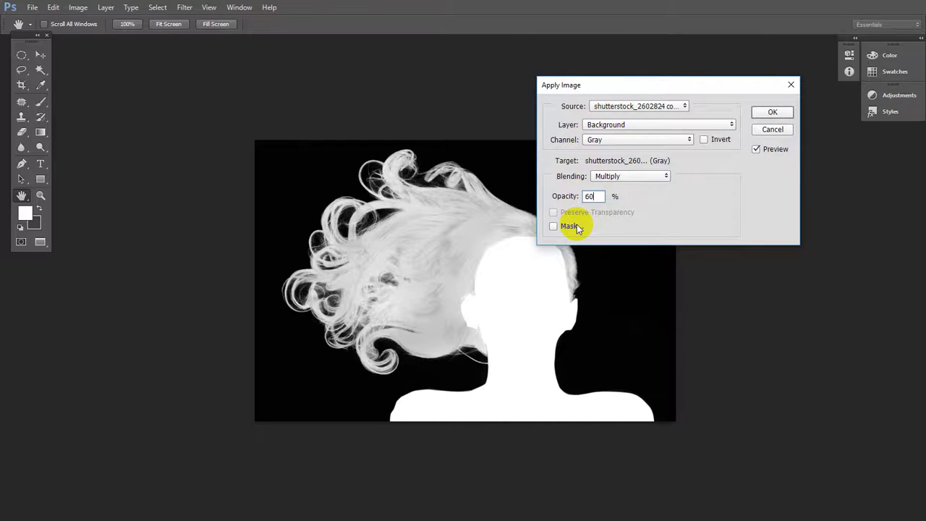
{"action": "key", "text": "Return"}
{"action": "key", "text": "b"}
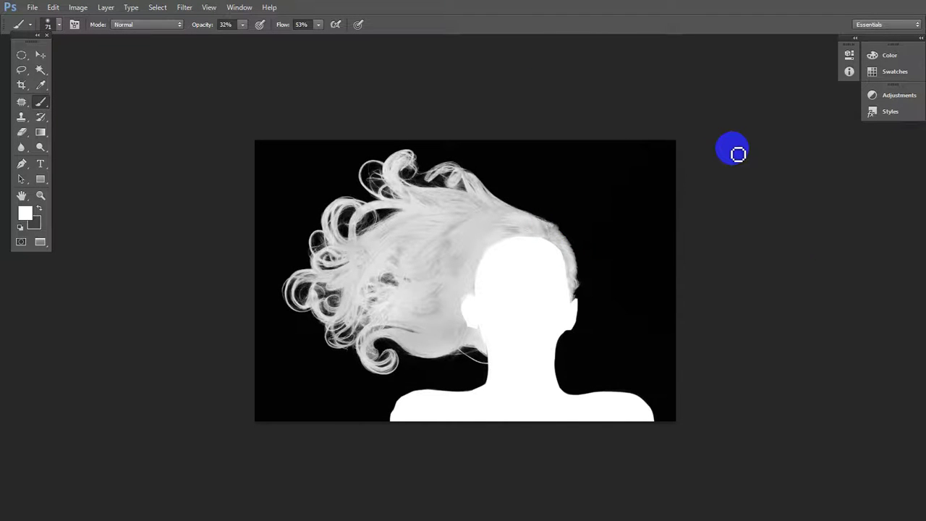
Select the whole canvas and define it as a pattern named 'cat toc'.
{"action": "key", "text": "ctrl+a"}
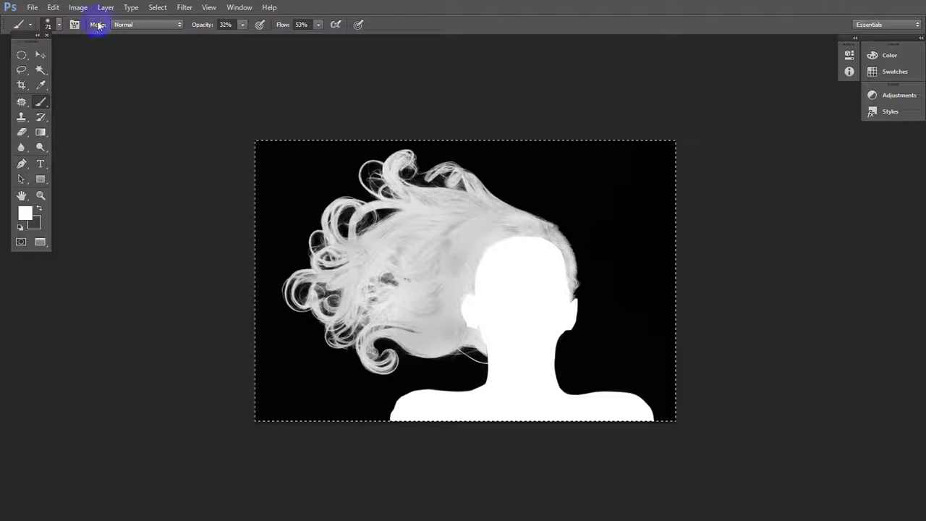
{"action": "left_click", "coordinate": [52, 9]}
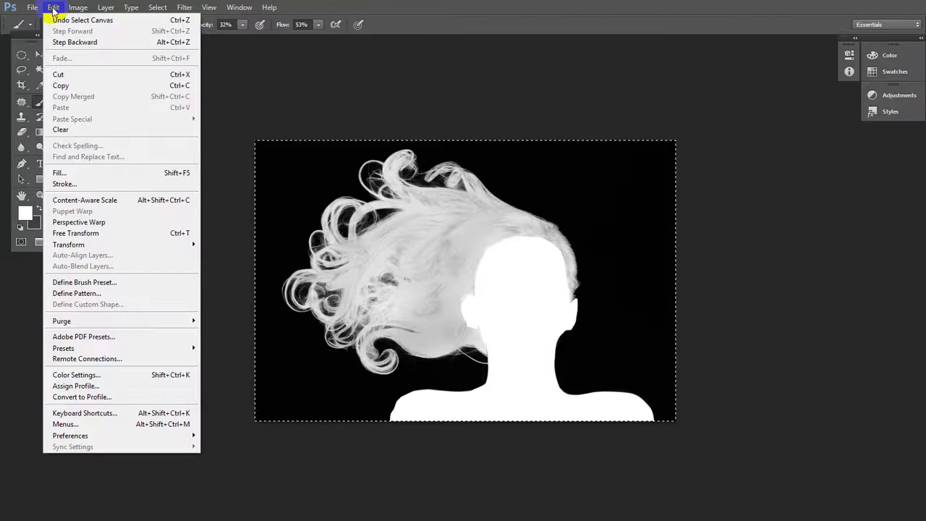
{"action": "left_click", "coordinate": [76, 294]}
{"action": "type", "text": "cat toc"}
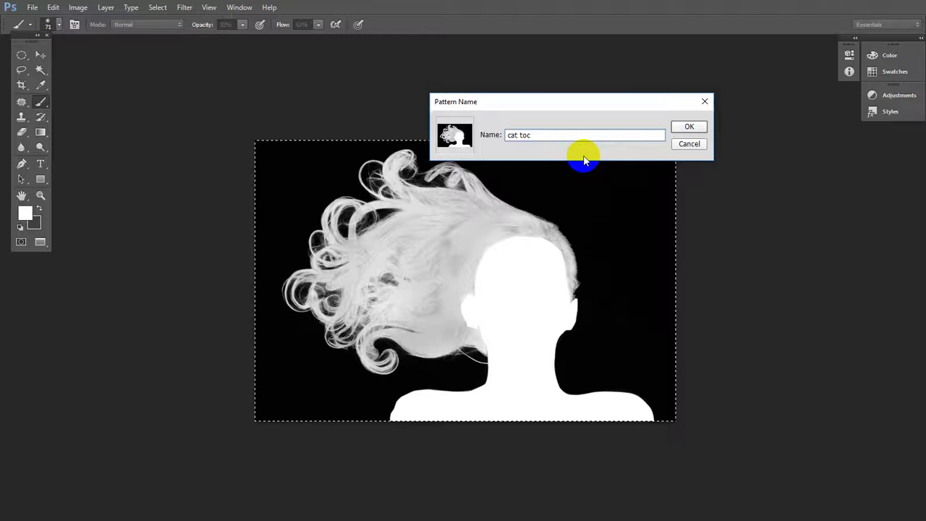
{"action": "left_click", "coordinate": [692, 128]}
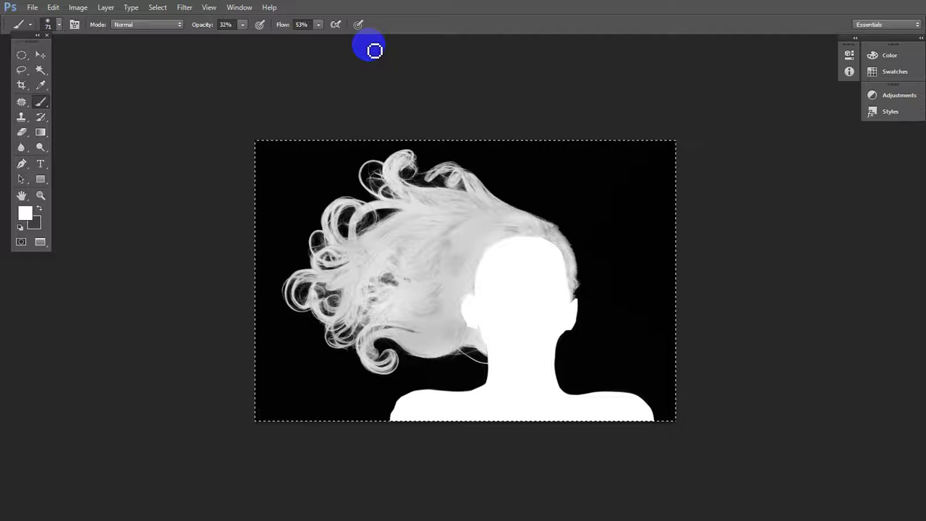
Close the mask copy, answering the save prompt, and show the Color and Layers panels.
{"action": "key", "text": "ctrl+w"}
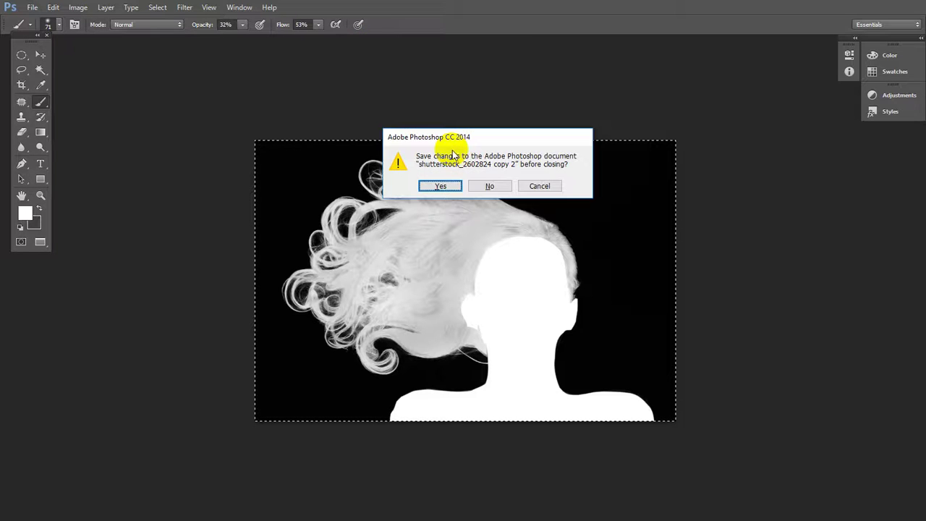
{"action": "left_click", "coordinate": [486, 186]}
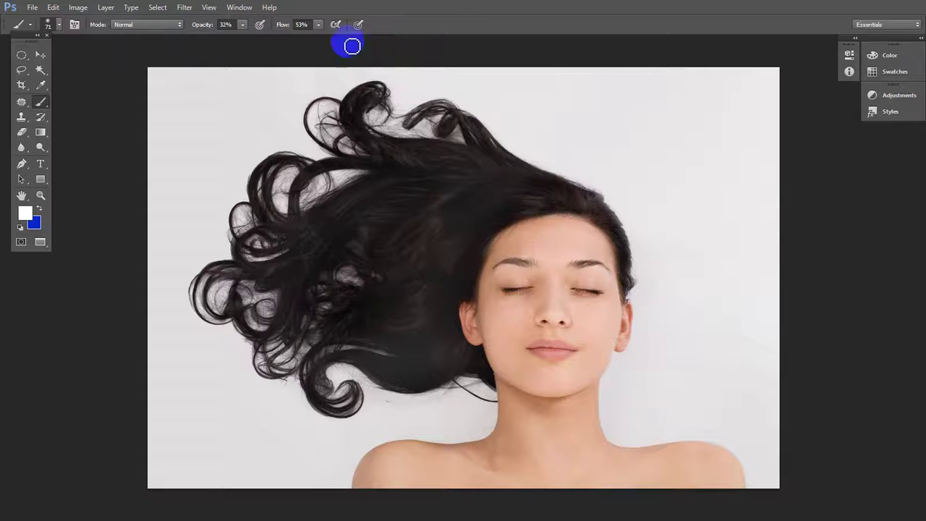
{"action": "key", "text": "F6"}
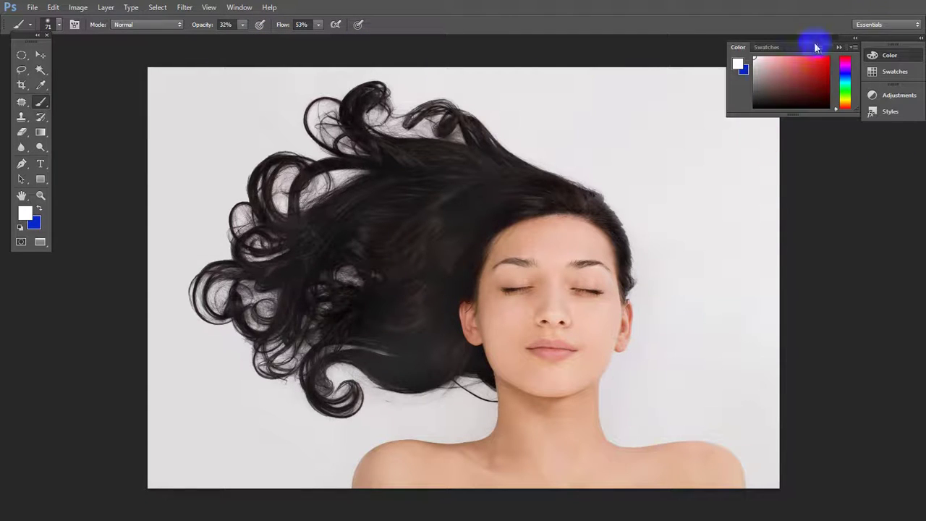
{"action": "key", "text": "F7"}
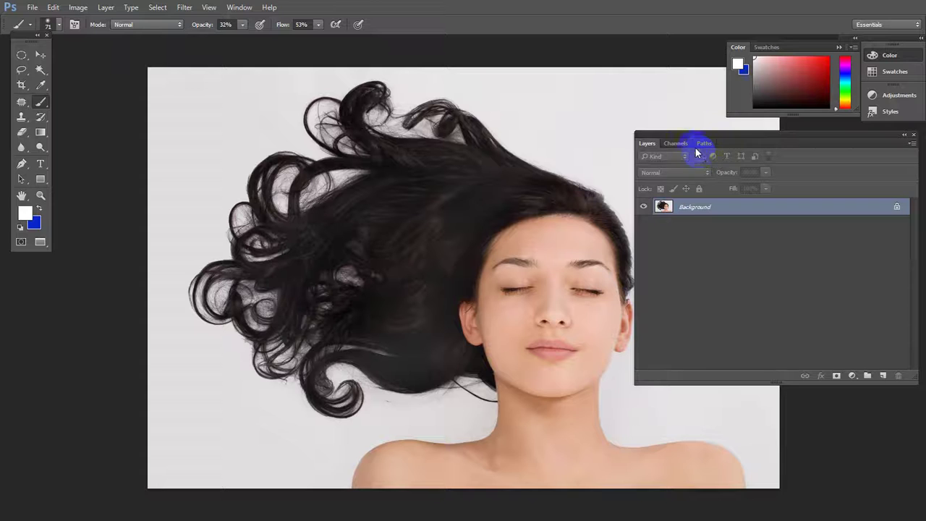
Delete the old cat toc channel and add a new, empty black alpha channel.
{"action": "left_click", "coordinate": [675, 143]}
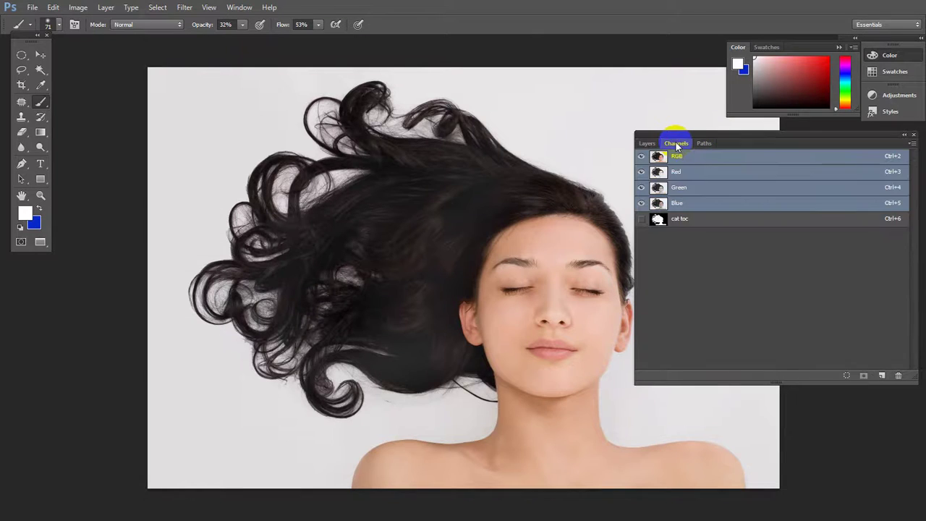
{"action": "left_click", "coordinate": [681, 220]}
{"action": "left_click", "coordinate": [898, 376]}
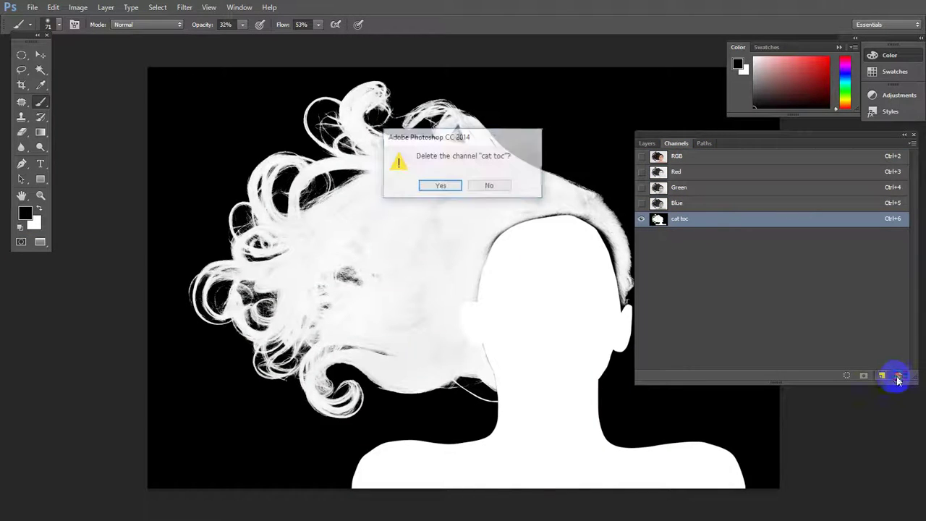
{"action": "left_click", "coordinate": [441, 189]}
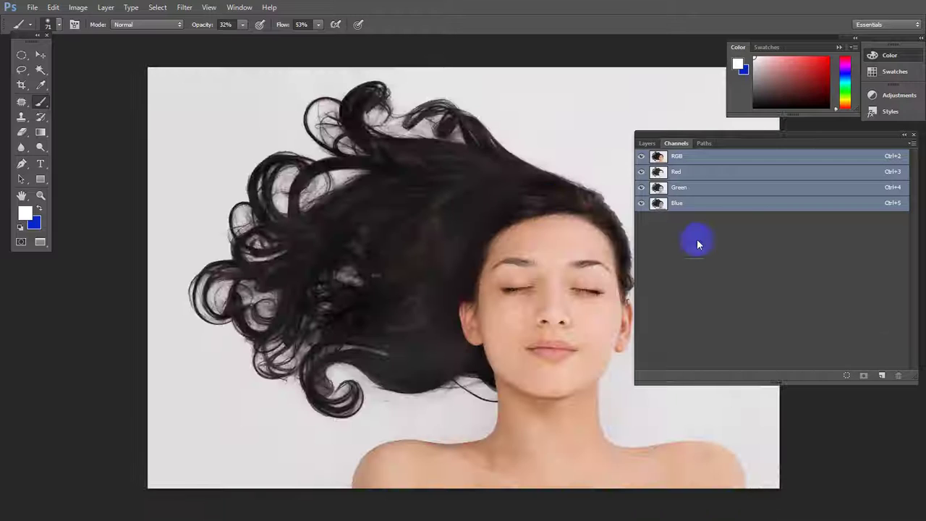
{"action": "left_click", "coordinate": [883, 376]}
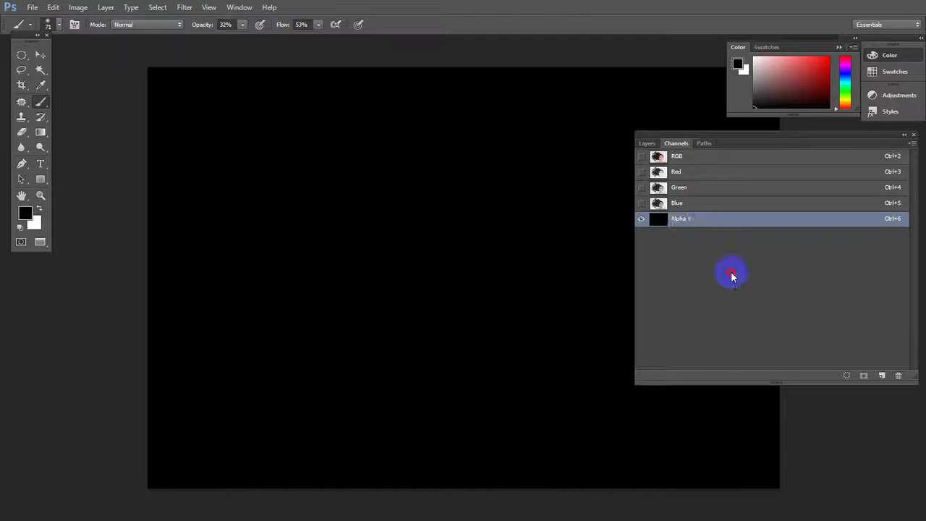
Fill the new channel with the saved hair-mask pattern using Edit > Fill.
{"action": "left_click", "coordinate": [55, 11]}
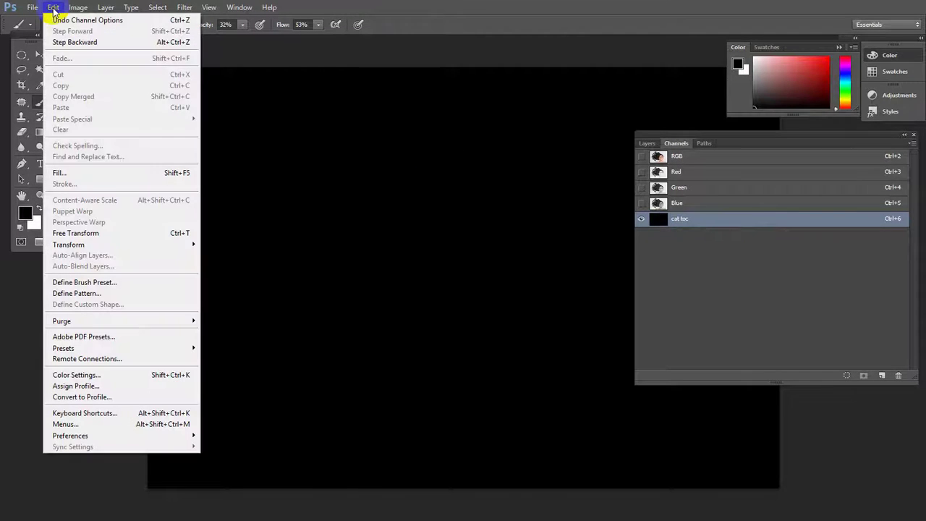
{"action": "left_click", "coordinate": [61, 175]}
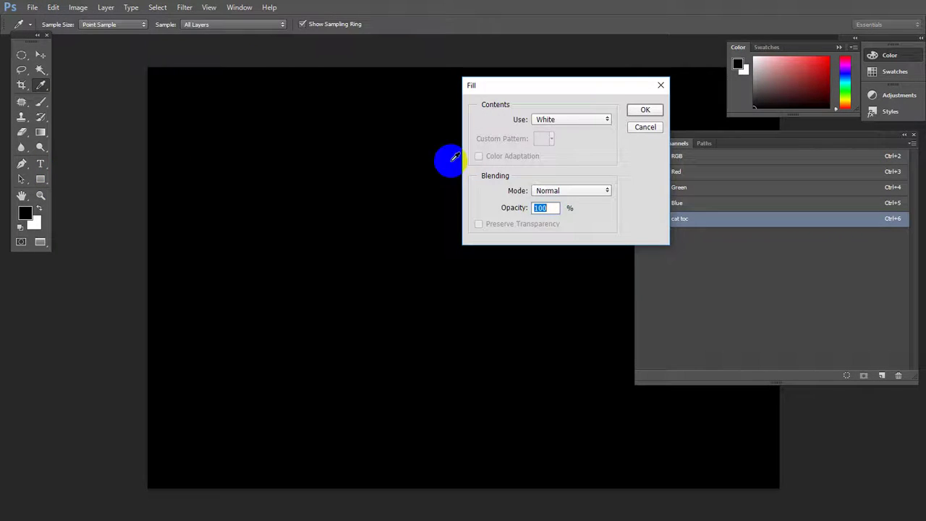
{"action": "left_click", "coordinate": [583, 118]}
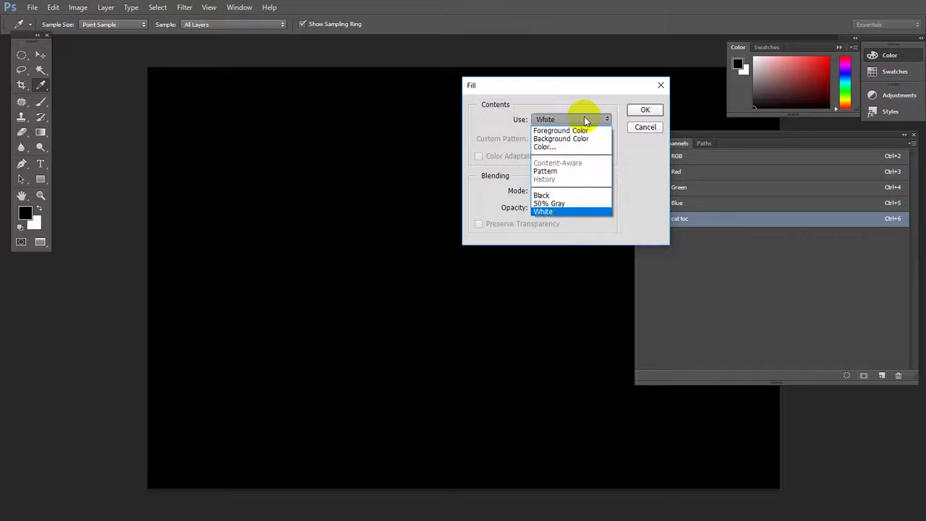
{"action": "left_click", "coordinate": [546, 171]}
{"action": "left_click", "coordinate": [544, 139]}
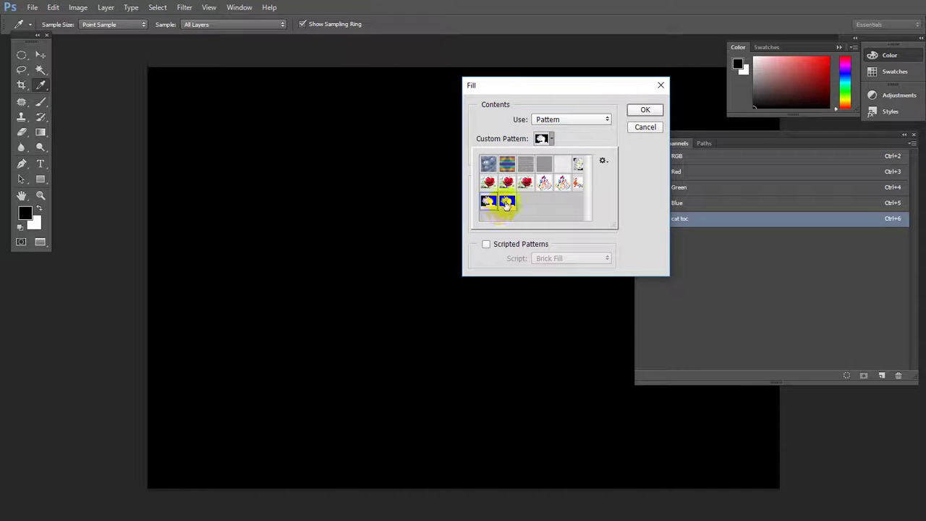
{"action": "double_click", "coordinate": [507, 202]}
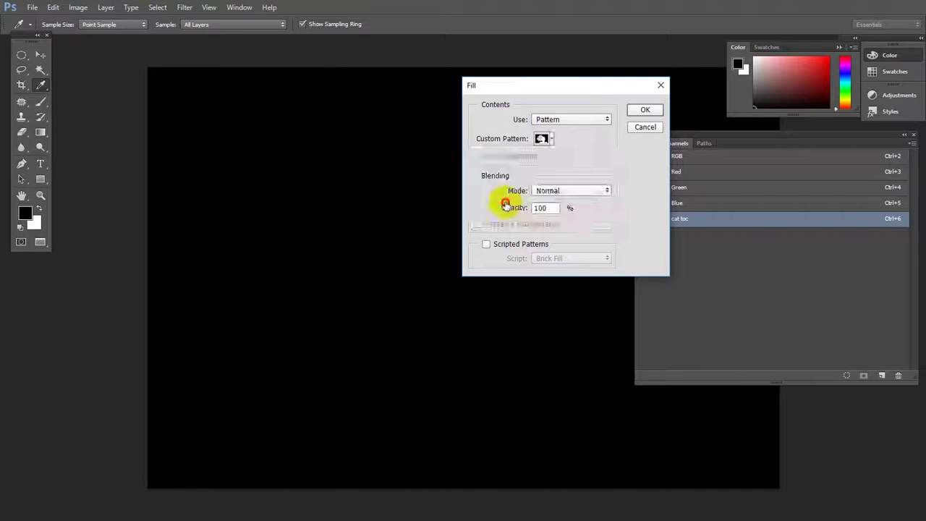
{"action": "left_click", "coordinate": [646, 110]}
{"action": "key", "text": "b"}
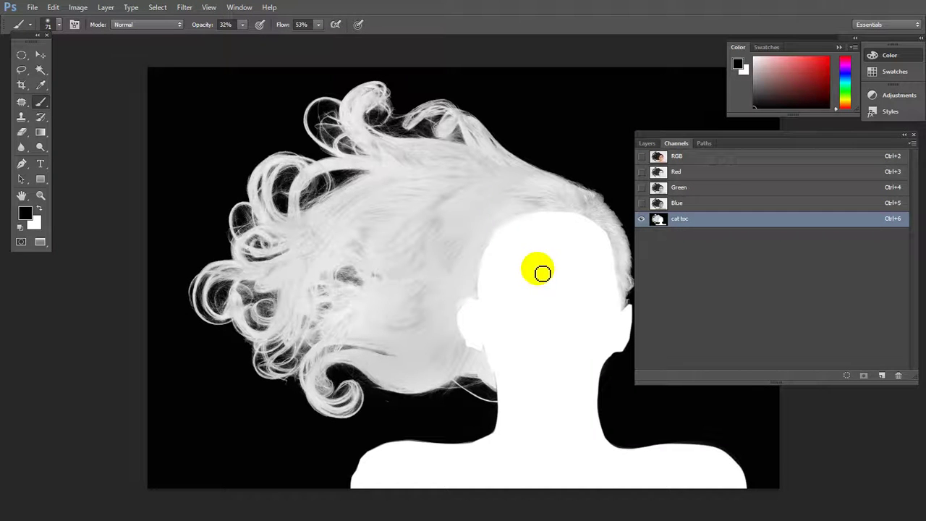
{"action": "mouse_move", "coordinate": [558, 238]}
{"action": "left_mouse_down"}
{"action": "mouse_move", "coordinate": [475, 190]}
{"action": "mouse_move", "coordinate": [479, 199]}
{"action": "left_mouse_up"}
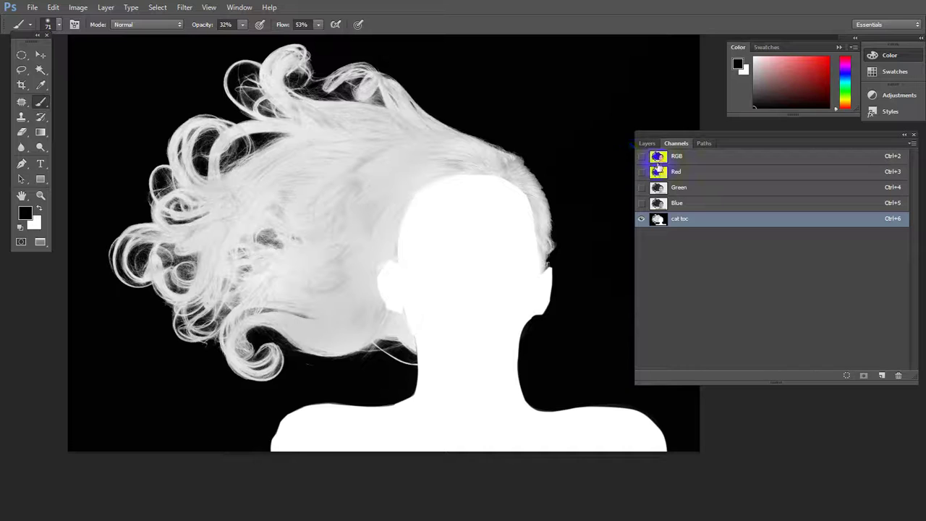
Activate the RGB composite, hide the cat toc overlay, and load cat toc as a selection.
{"action": "left_click", "coordinate": [640, 158]}
{"action": "left_click", "coordinate": [707, 156]}
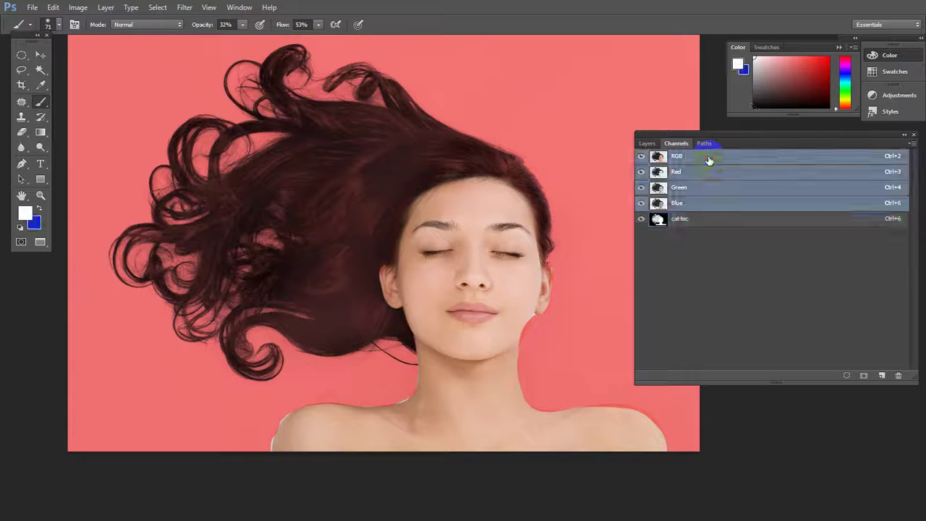
{"action": "left_click", "coordinate": [641, 220]}
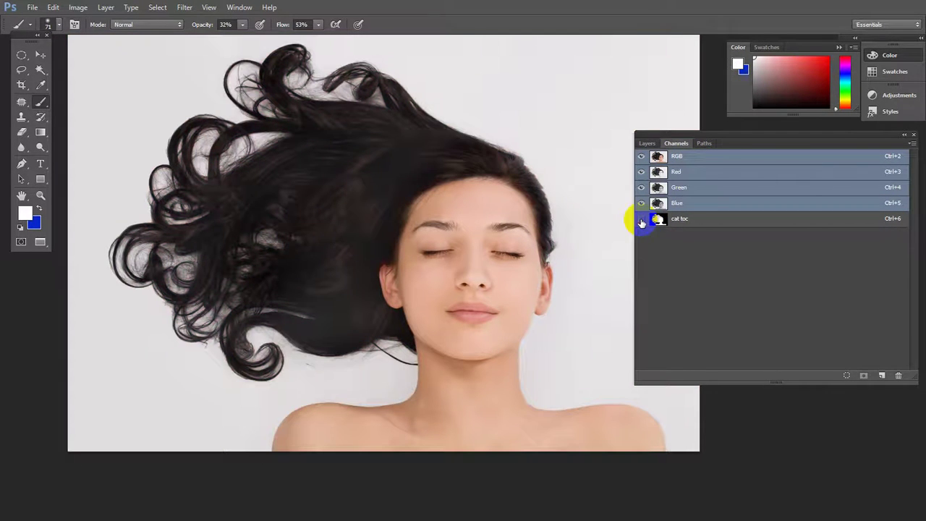
{"action": "left_click", "coordinate": [157, 7]}
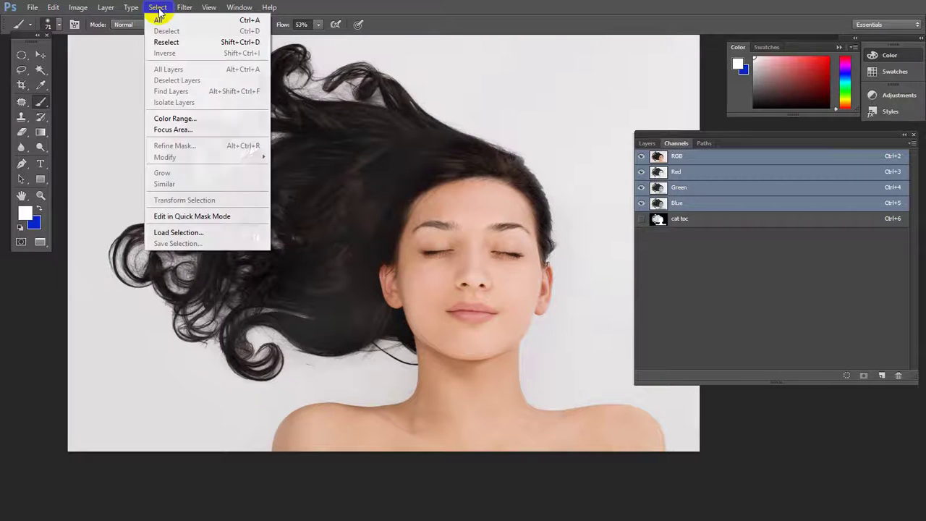
{"action": "left_click", "coordinate": [175, 233]}
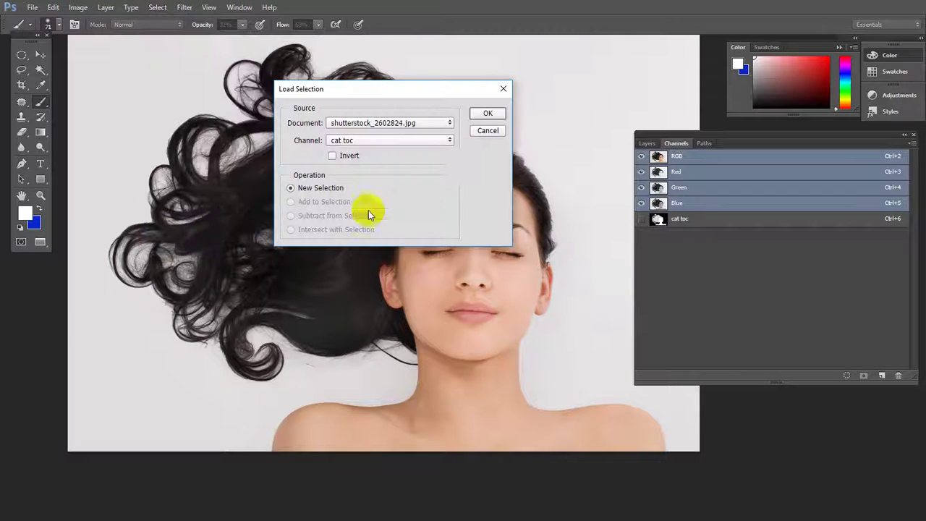
{"action": "left_click", "coordinate": [497, 115]}
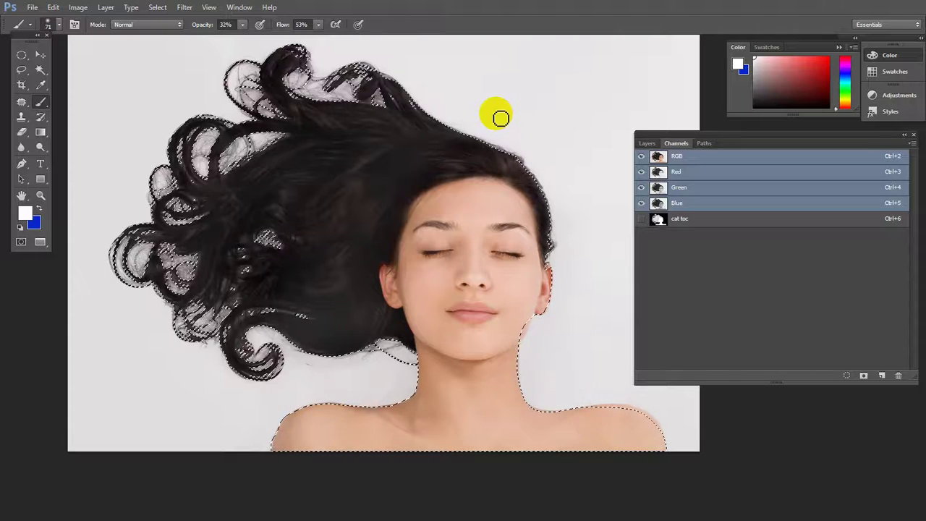
Open the wet yellow leaf photo and float it in its own window.
{"action": "left_click", "coordinate": [33, 7]}
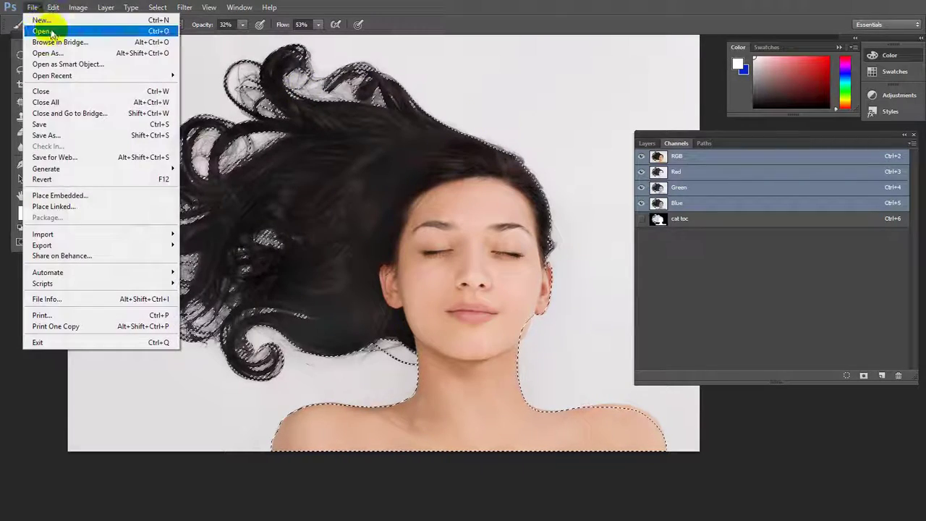
{"action": "left_click", "coordinate": [42, 31]}
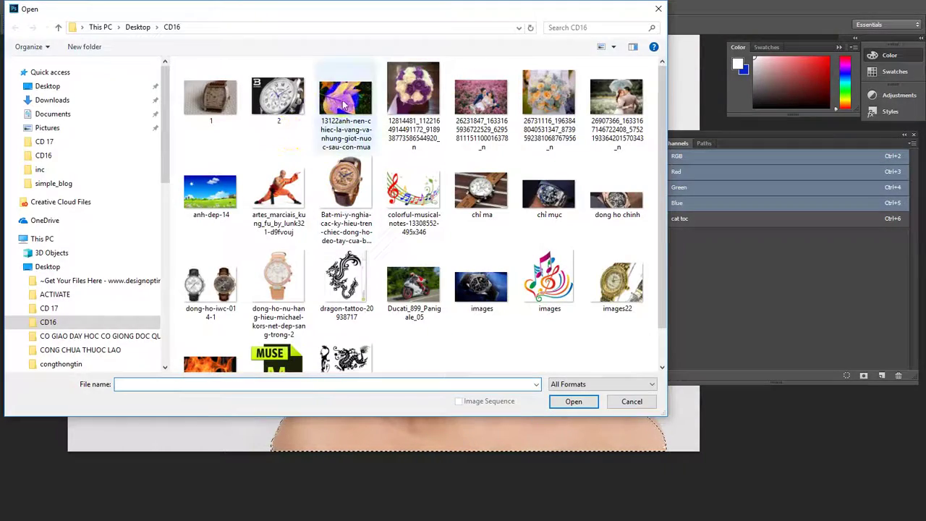
{"action": "key", "text": "Escape"}
{"action": "left_click", "coordinate": [470, 225]}
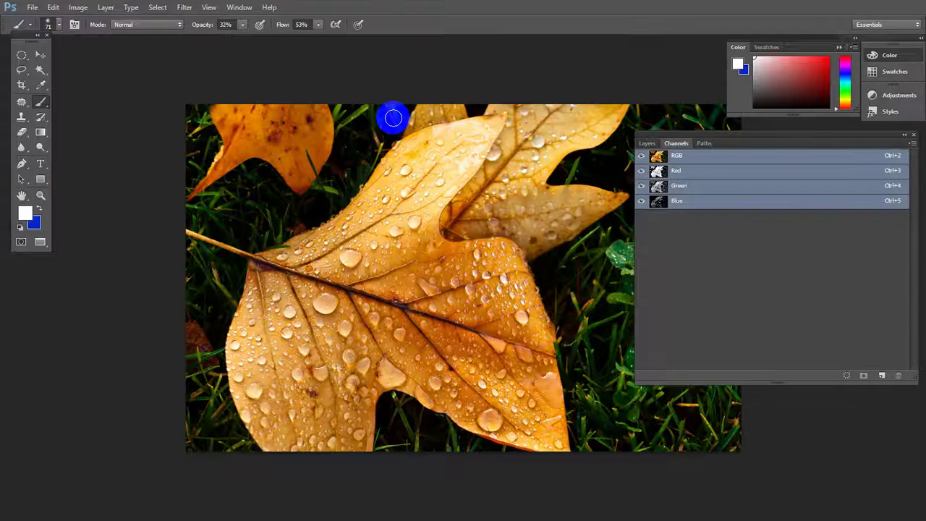
{"action": "left_click", "coordinate": [41, 55]}
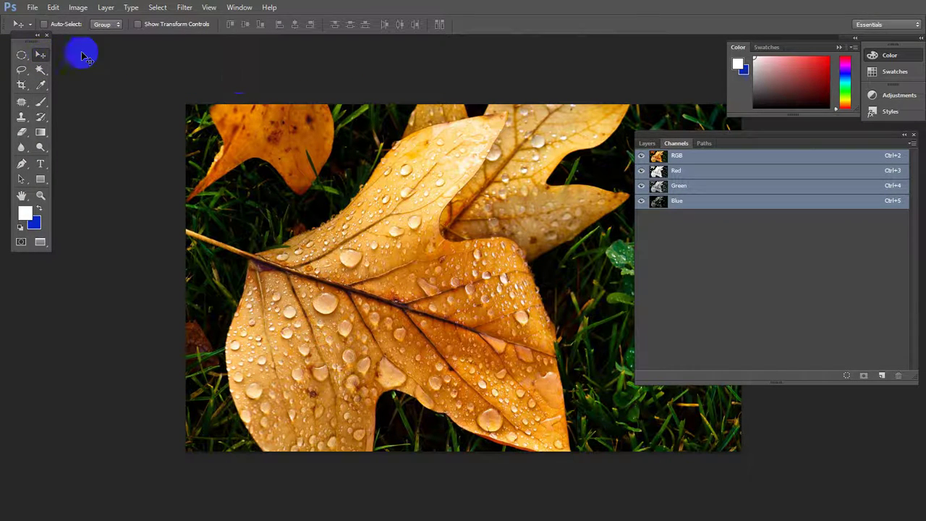
{"action": "key", "text": "f"}
{"action": "key", "text": "f"}
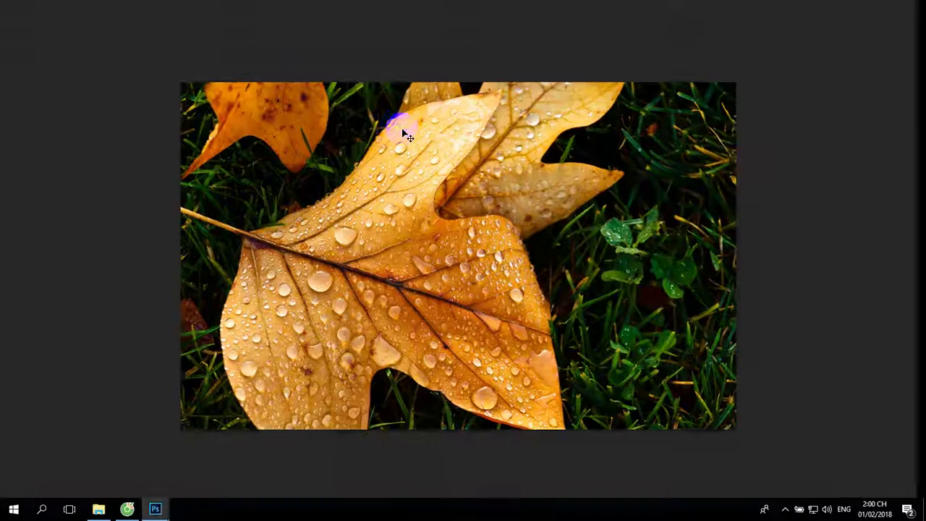
{"action": "left_click_drag", "start_coordinate": [349, 76], "coordinate": [482, 93]}
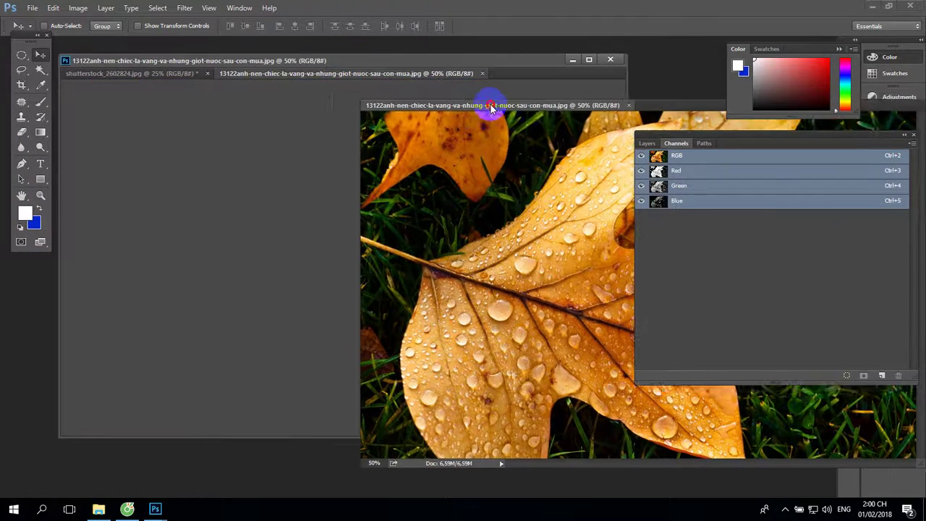
Place the hair photo window beside the leaf photo and reload the cat toc selection.
{"action": "left_click_drag", "start_coordinate": [316, 63], "coordinate": [246, 89]}
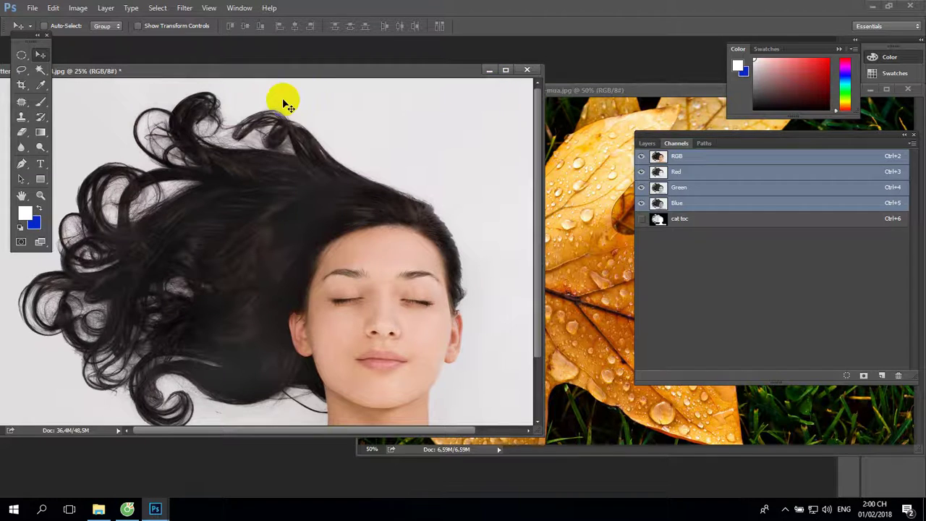
{"action": "left_click_drag", "start_coordinate": [253, 73], "coordinate": [212, 74]}
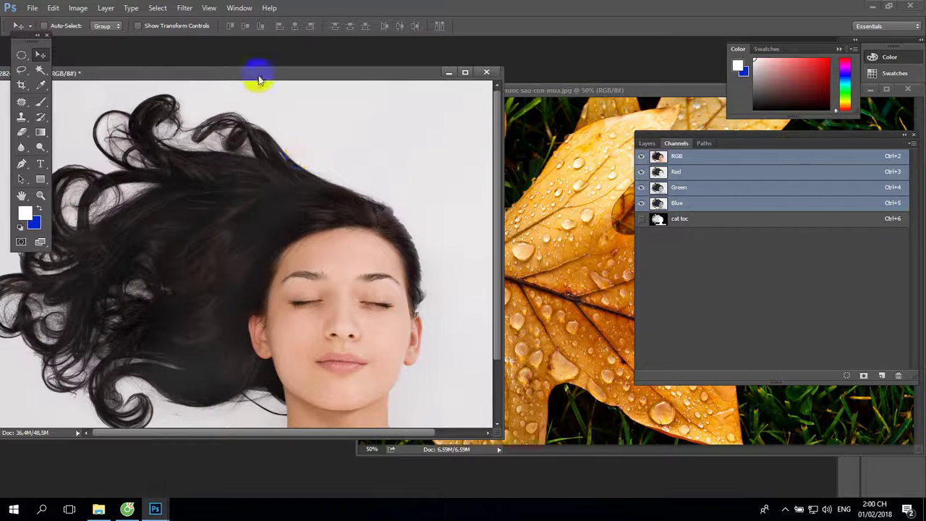
{"action": "left_click", "coordinate": [151, 8]}
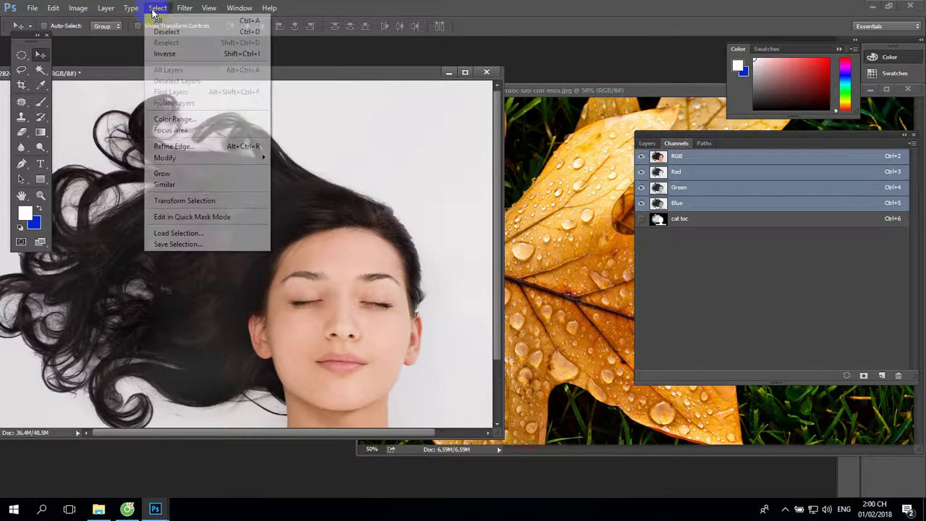
{"action": "left_click", "coordinate": [175, 233]}
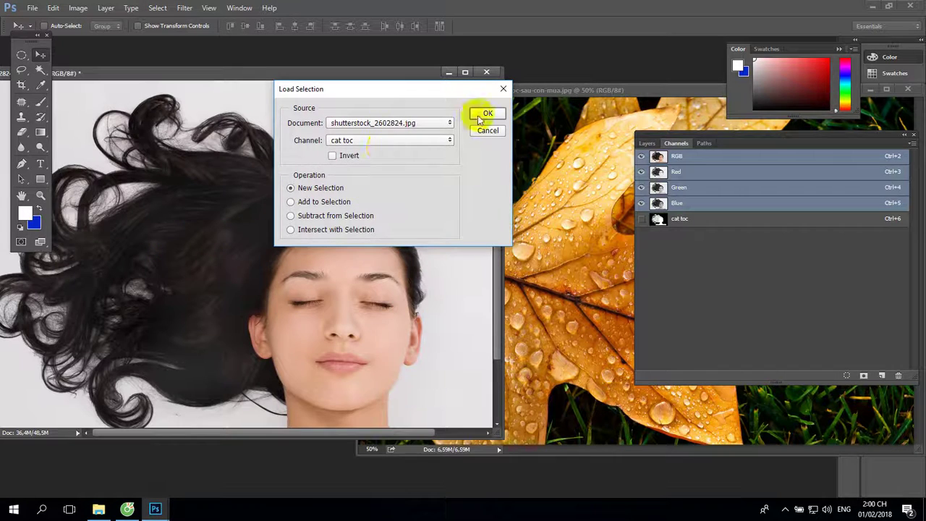
{"action": "left_click", "coordinate": [479, 116]}
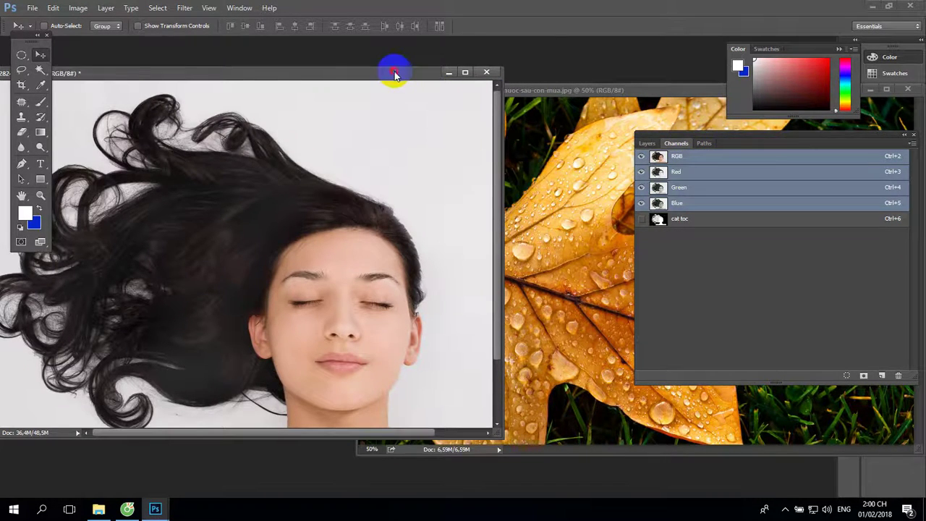
{"action": "mouse_move", "coordinate": [393, 73]}
{"action": "left_mouse_down"}
{"action": "mouse_move", "coordinate": [540, 85]}
{"action": "mouse_move", "coordinate": [467, 83]}
{"action": "left_mouse_up"}
Preview the cat toc mask, return to RGB, and reload the cat toc selection.
{"action": "left_click", "coordinate": [698, 221]}
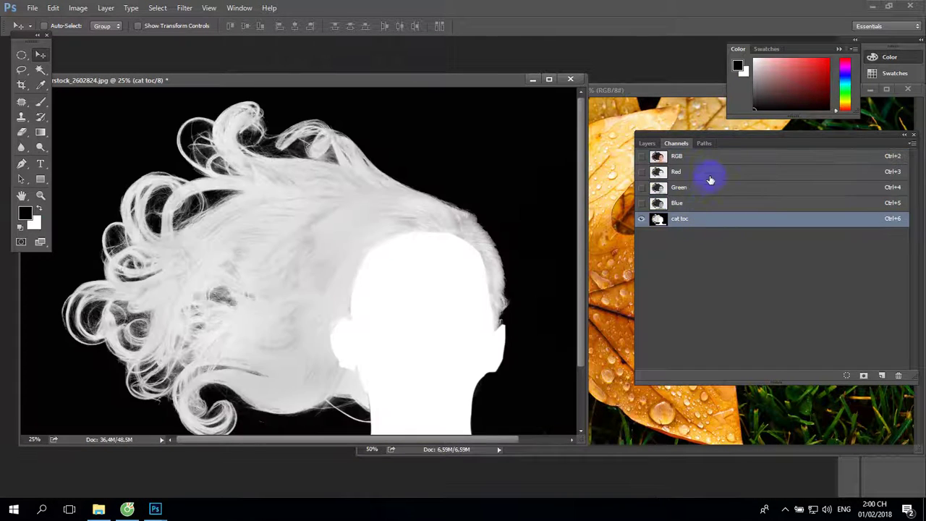
{"action": "left_click", "coordinate": [711, 162]}
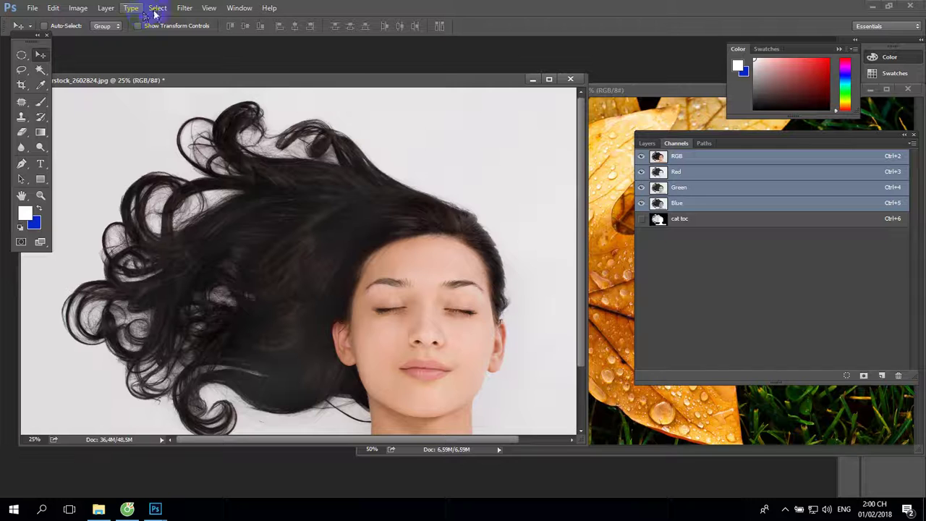
{"action": "left_click_drag", "start_coordinate": [196, 85], "coordinate": [241, 87]}
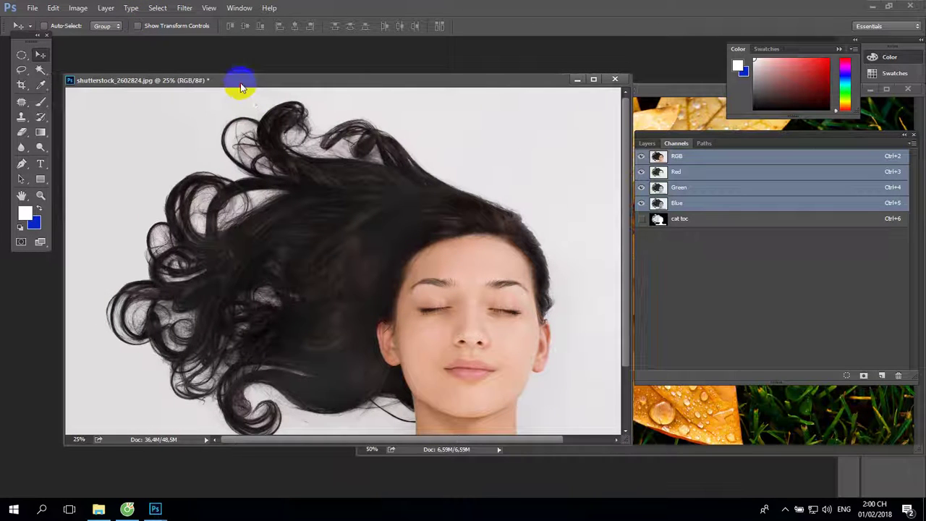
{"action": "left_click", "coordinate": [149, 13]}
{"action": "left_click", "coordinate": [180, 234]}
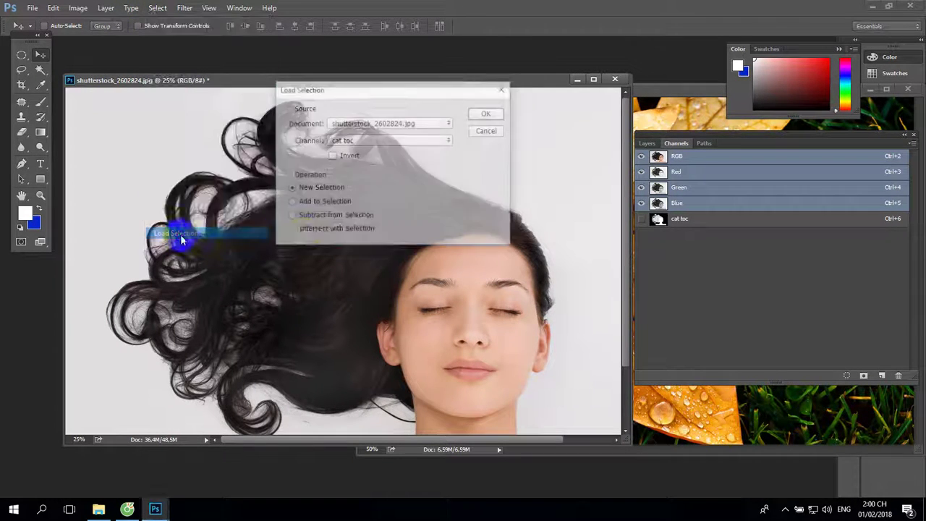
{"action": "left_click", "coordinate": [487, 115]}
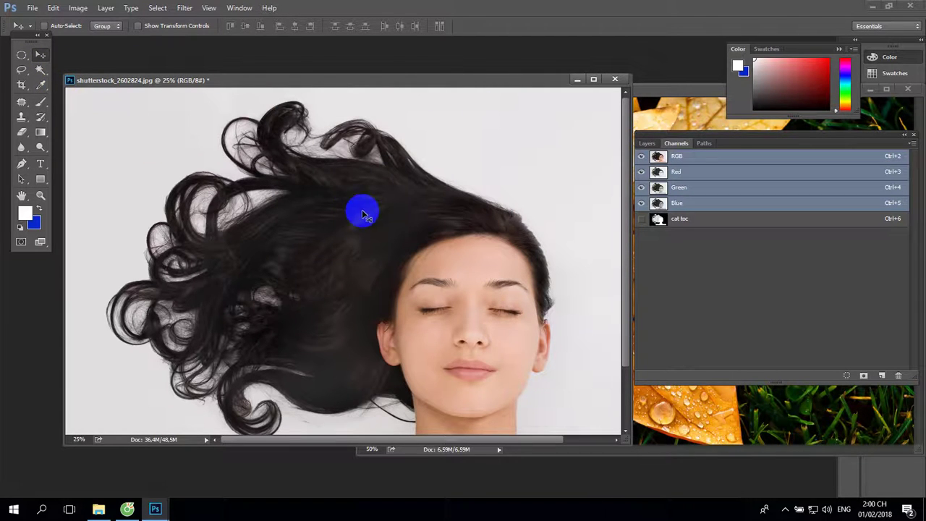
Arrange both photo windows, toggle the cat toc overlay off, and view the Blue channel.
{"action": "left_click_drag", "start_coordinate": [502, 79], "coordinate": [392, 76]}
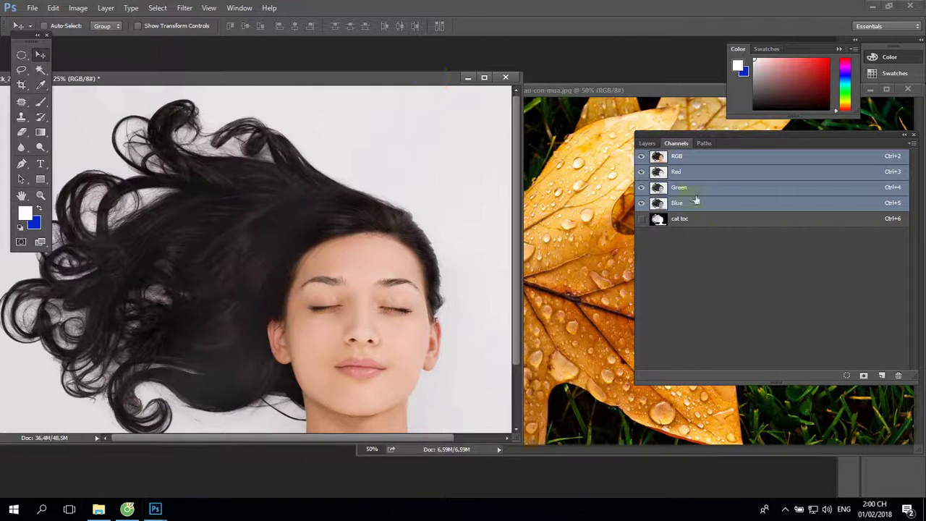
{"action": "left_click", "coordinate": [642, 220]}
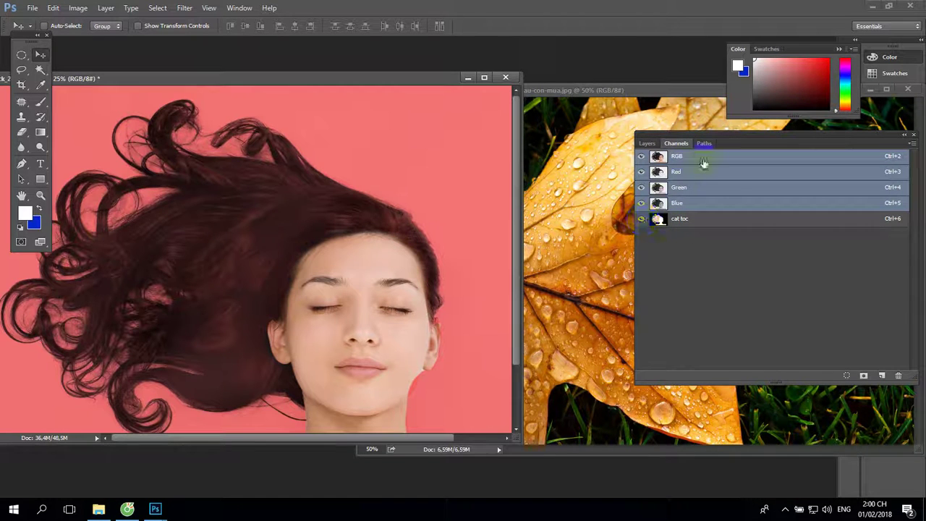
{"action": "left_click", "coordinate": [646, 143]}
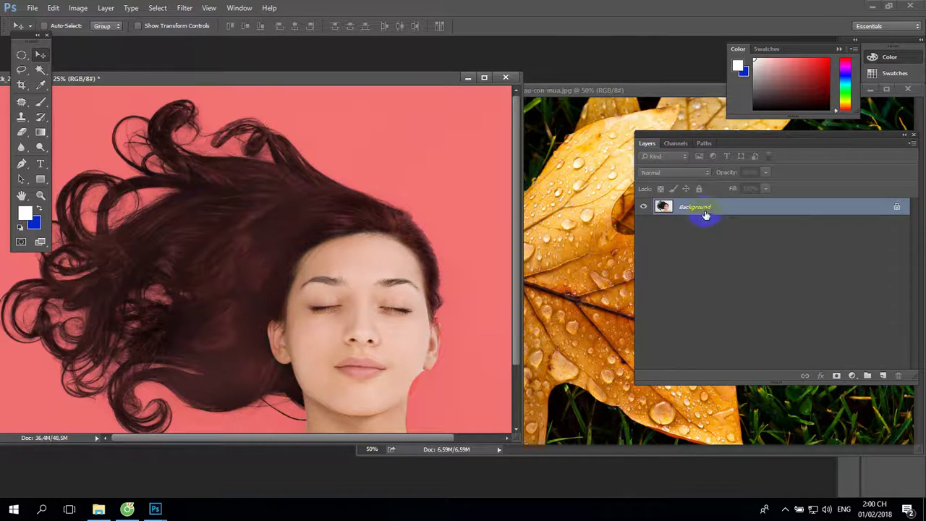
{"action": "left_click", "coordinate": [681, 148]}
{"action": "mouse_move", "coordinate": [801, 90]}
{"action": "left_mouse_down"}
{"action": "mouse_move", "coordinate": [343, 210]}
{"action": "mouse_move", "coordinate": [631, 60]}
{"action": "left_mouse_up"}
{"action": "left_click", "coordinate": [275, 76]}
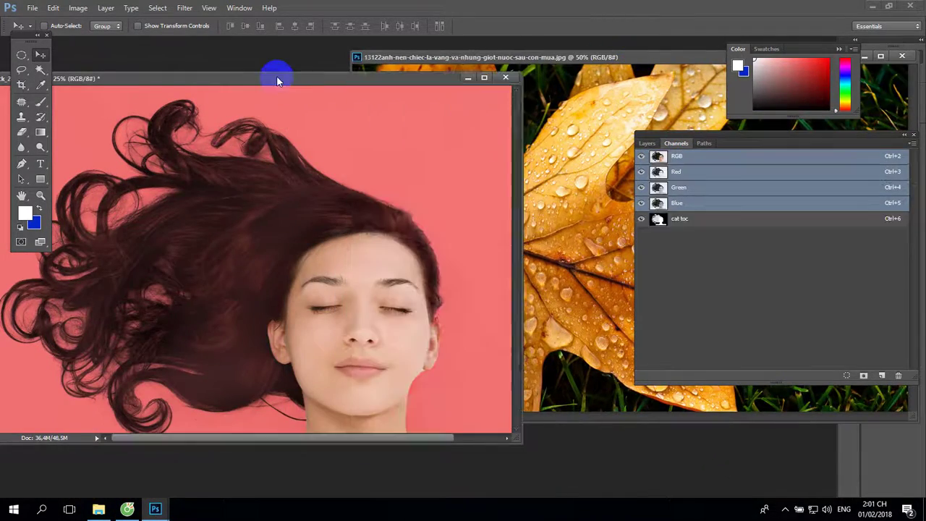
{"action": "left_click", "coordinate": [641, 222]}
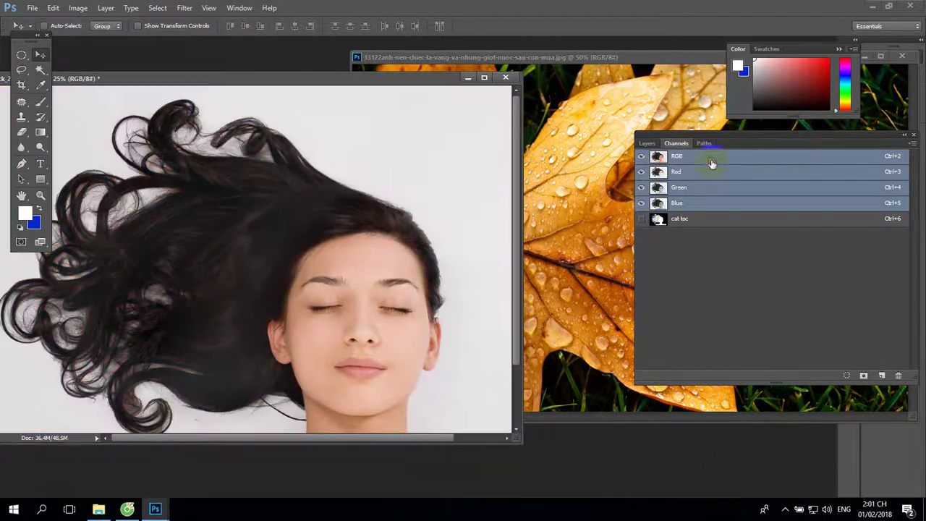
{"action": "left_click", "coordinate": [726, 204]}
Step through Green and Red back to RGB, then load cat toc as a new selection.
{"action": "left_click", "coordinate": [726, 188]}
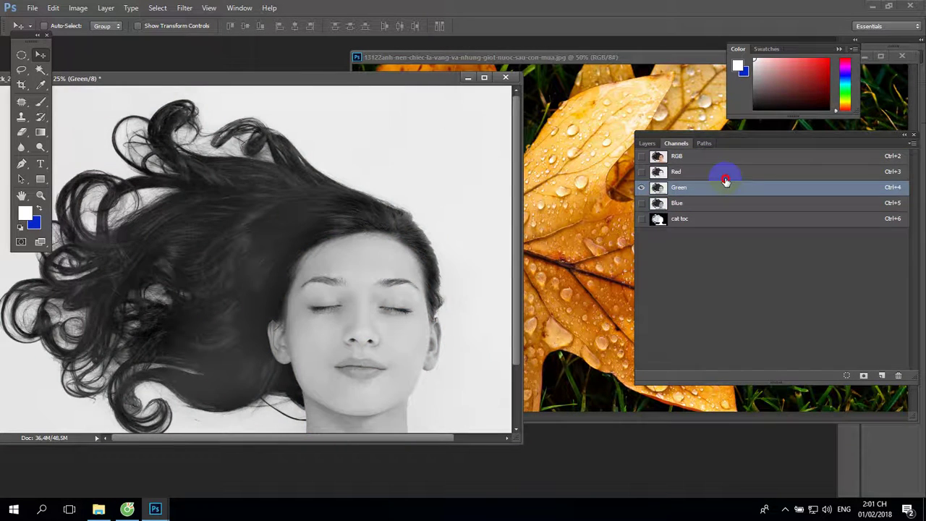
{"action": "left_click", "coordinate": [723, 171]}
{"action": "left_click", "coordinate": [720, 155]}
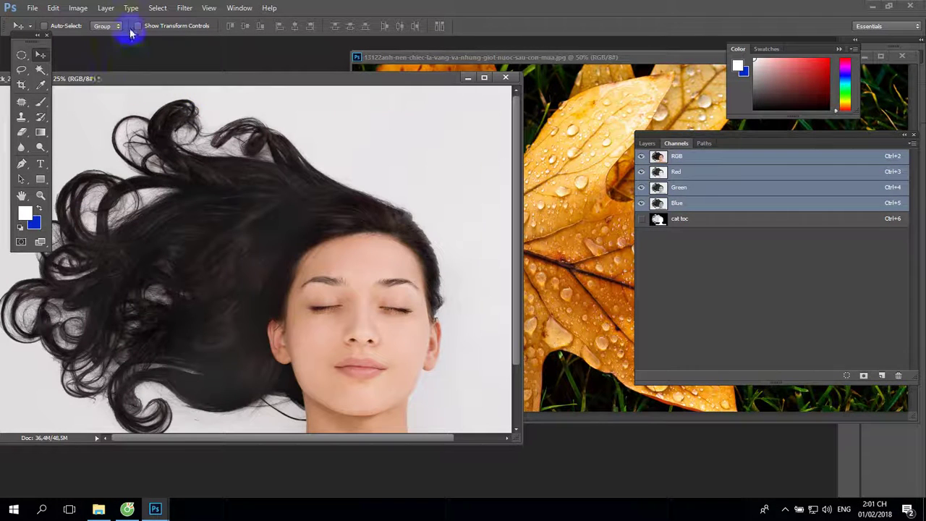
{"action": "left_click", "coordinate": [159, 8]}
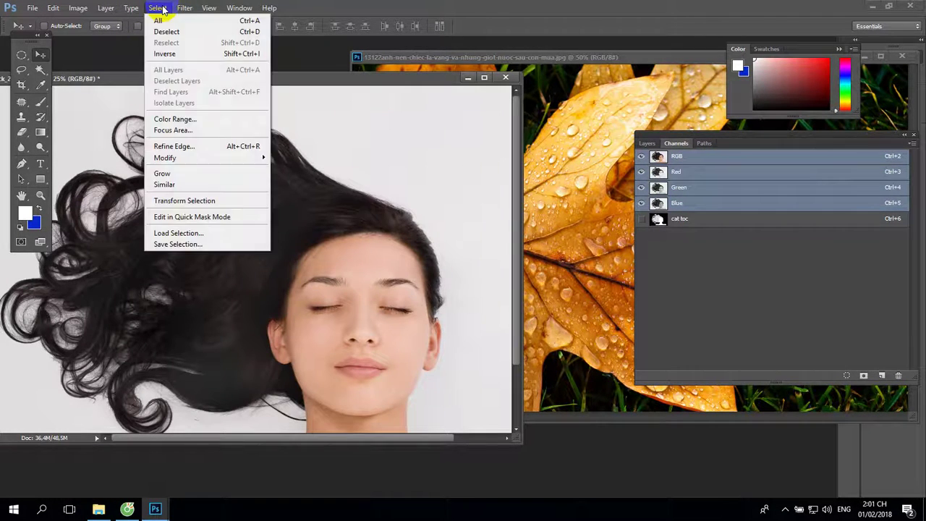
{"action": "left_click", "coordinate": [190, 234]}
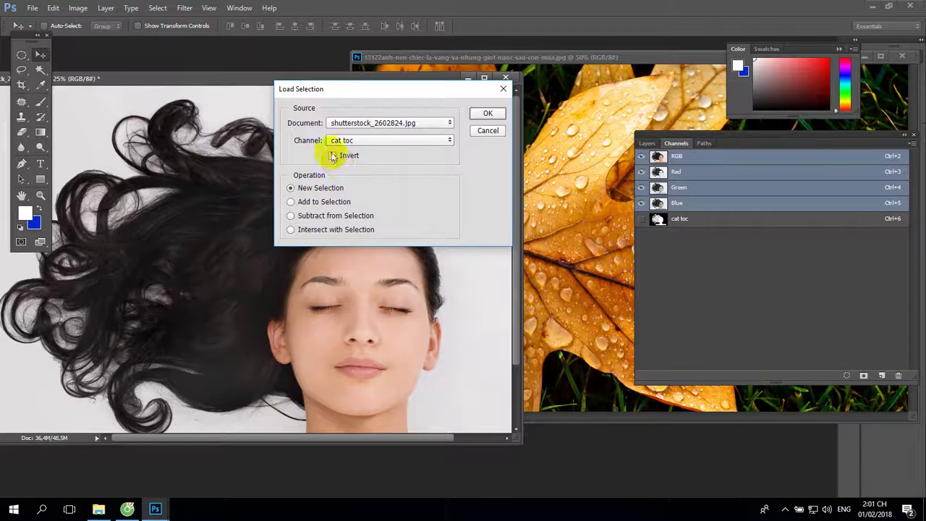
{"action": "left_click", "coordinate": [485, 116]}
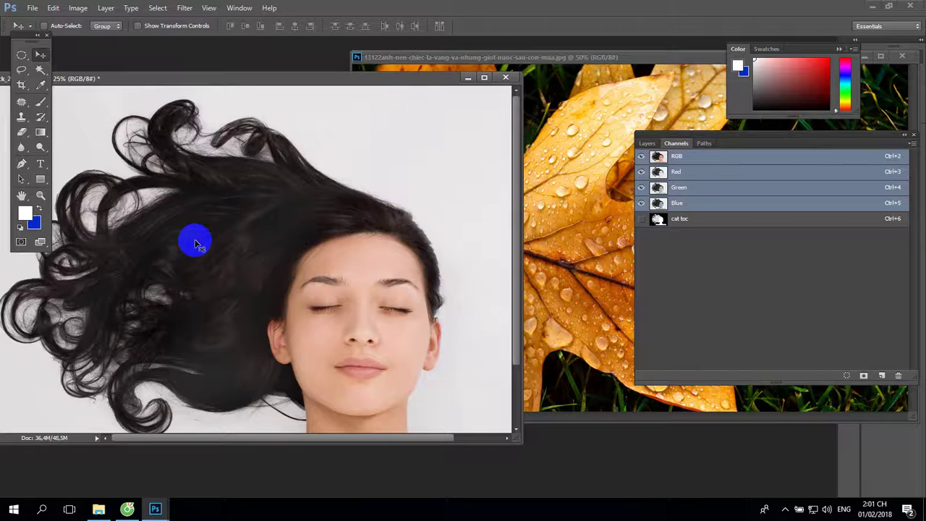
Drag the selected woman into the leaf photo, scale her down and centre her on the leaf.
{"action": "left_click_drag", "start_coordinate": [196, 243], "coordinate": [565, 210]}
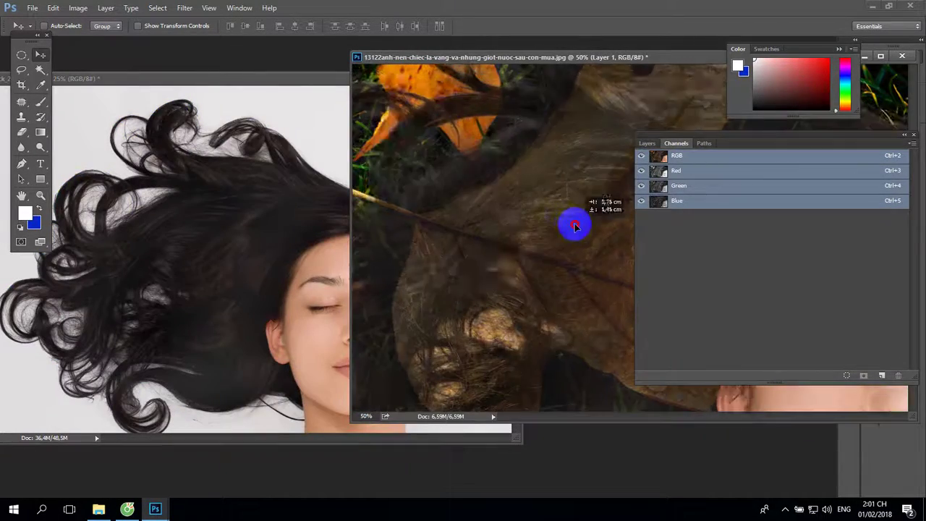
{"action": "mouse_move", "coordinate": [641, 58]}
{"action": "left_mouse_down"}
{"action": "mouse_move", "coordinate": [548, 77]}
{"action": "mouse_move", "coordinate": [702, 74]}
{"action": "left_mouse_up"}
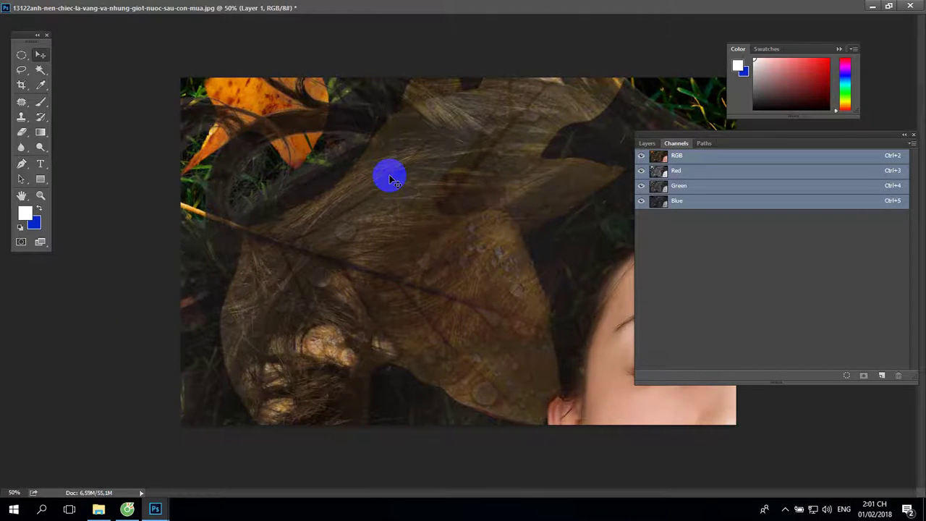
{"action": "key", "text": "ctrl+minus"}
{"action": "key", "text": "ctrl+minus"}
{"action": "key", "text": "ctrl+minus"}
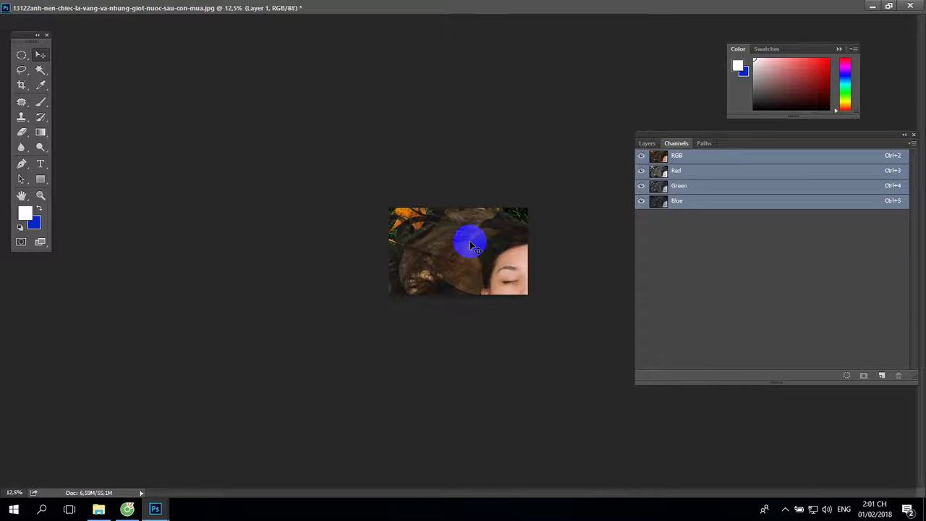
{"action": "key", "text": "ctrl+t"}
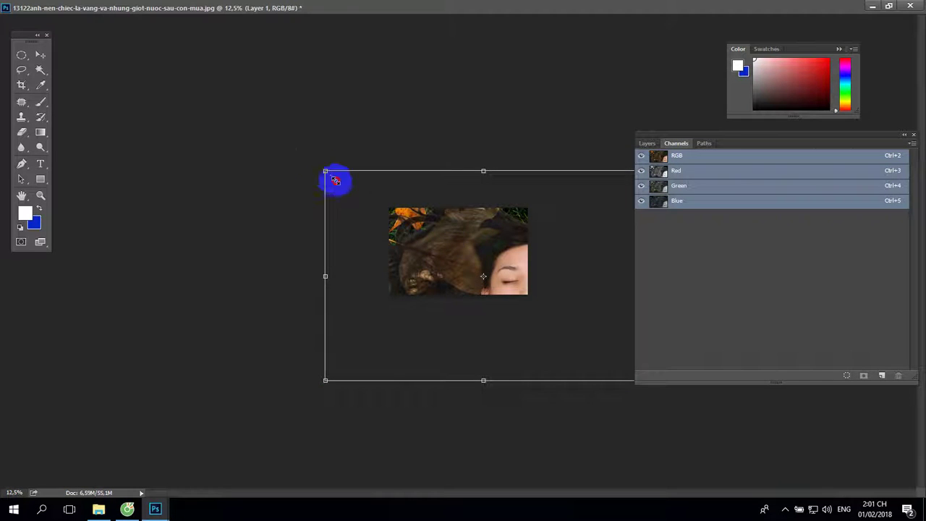
{"action": "mouse_move", "coordinate": [335, 180]}
{"action": "left_mouse_down"}
{"action": "mouse_move", "coordinate": [542, 314]}
{"action": "mouse_move", "coordinate": [451, 238]}
{"action": "left_mouse_up"}
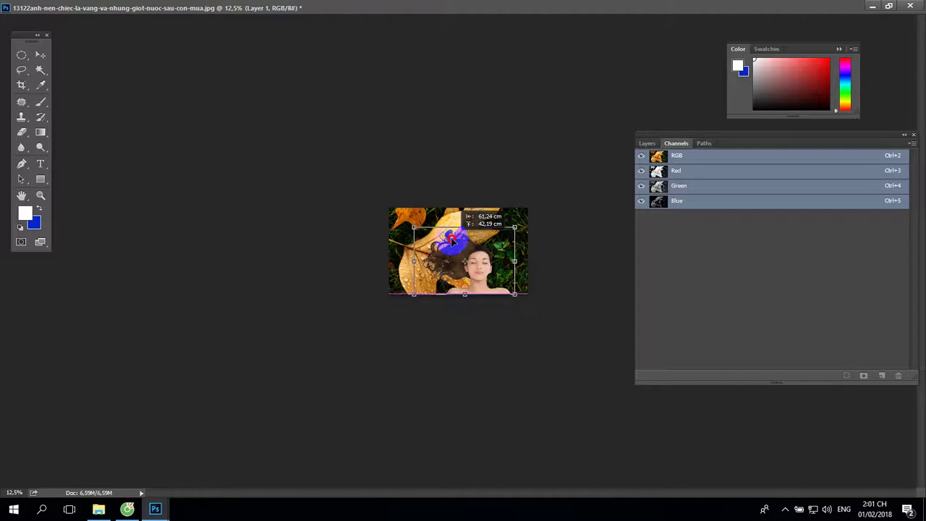
{"action": "key", "text": "ctrl+plus"}
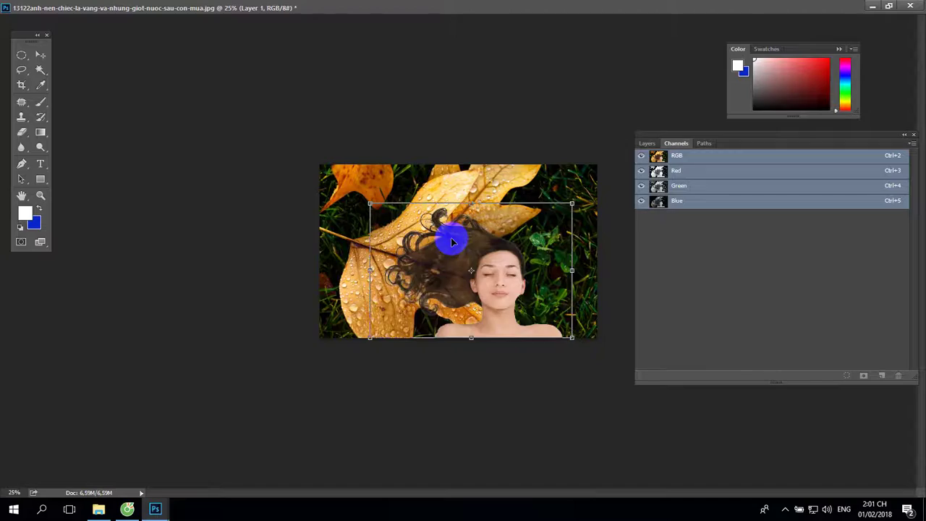
{"action": "key", "text": "ctrl+plus"}
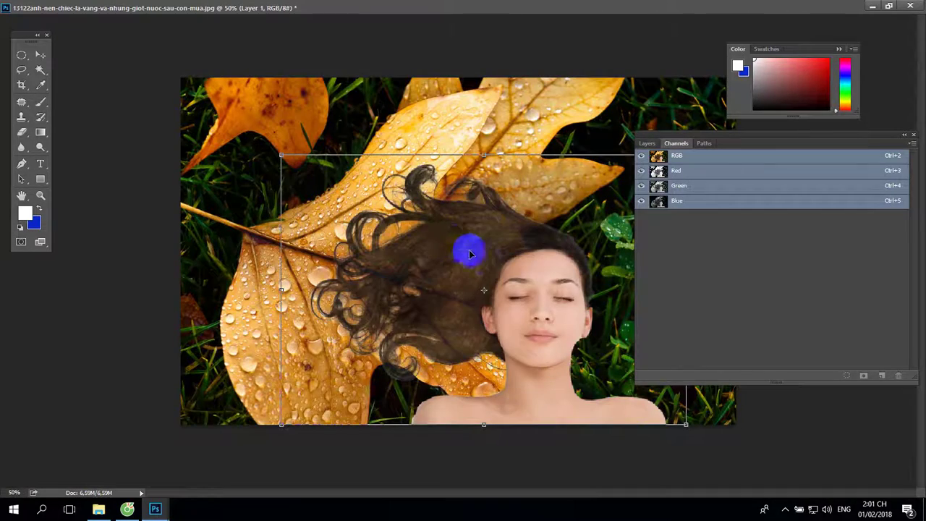
{"action": "mouse_move", "coordinate": [470, 250]}
{"action": "left_mouse_down"}
{"action": "mouse_move", "coordinate": [502, 279]}
{"action": "mouse_move", "coordinate": [389, 262]}
{"action": "mouse_move", "coordinate": [426, 279]}
{"action": "mouse_move", "coordinate": [394, 273]}
{"action": "mouse_move", "coordinate": [374, 239]}
{"action": "mouse_move", "coordinate": [347, 233]}
{"action": "mouse_move", "coordinate": [386, 243]}
{"action": "mouse_move", "coordinate": [391, 233]}
{"action": "mouse_move", "coordinate": [398, 248]}
{"action": "left_mouse_up"}
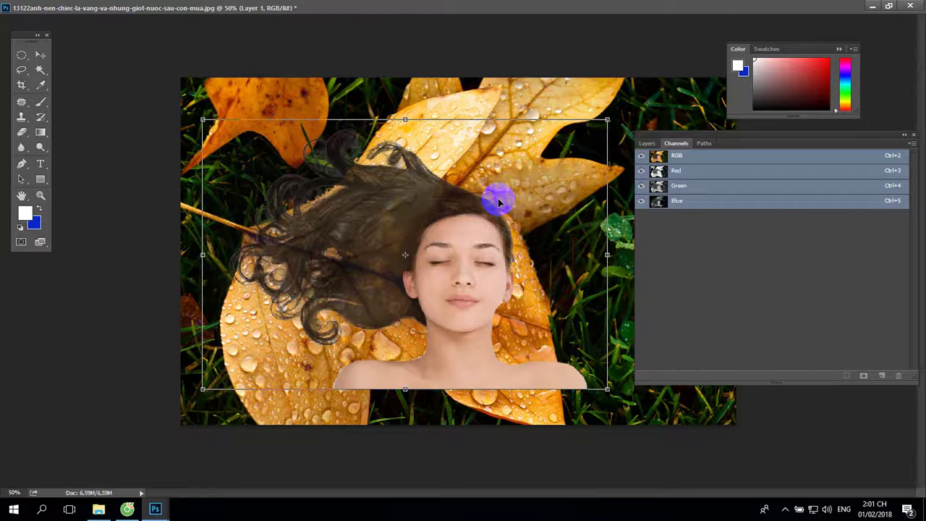
{"action": "key", "text": "Return"}
Delete Layer 1 from the leaf photo, then view the hair photo's cat toc channel deselected.
{"action": "left_click", "coordinate": [646, 143]}
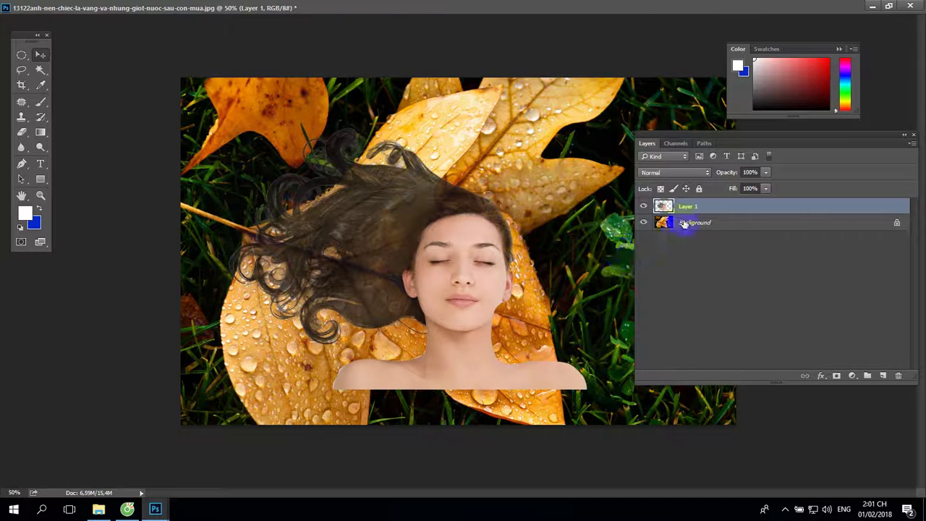
{"action": "left_click_drag", "start_coordinate": [710, 208], "coordinate": [898, 375]}
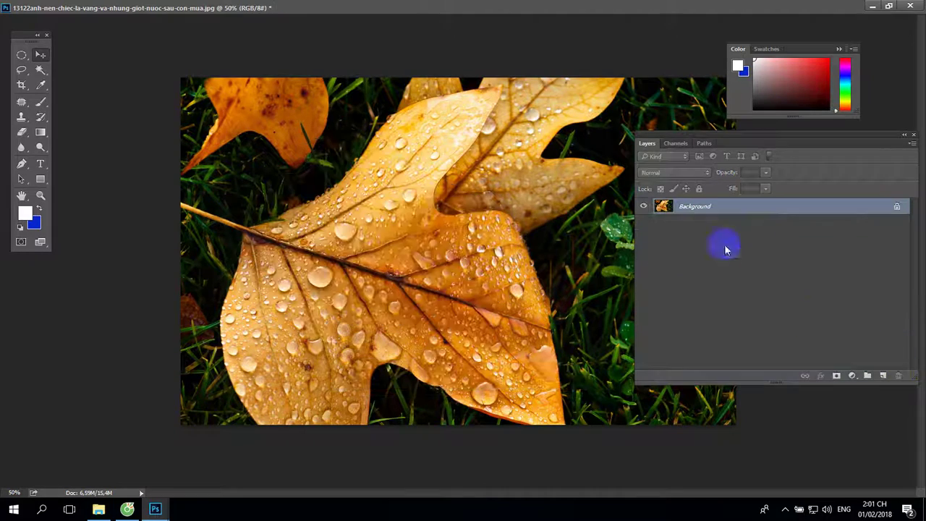
{"action": "left_click", "coordinate": [889, 10]}
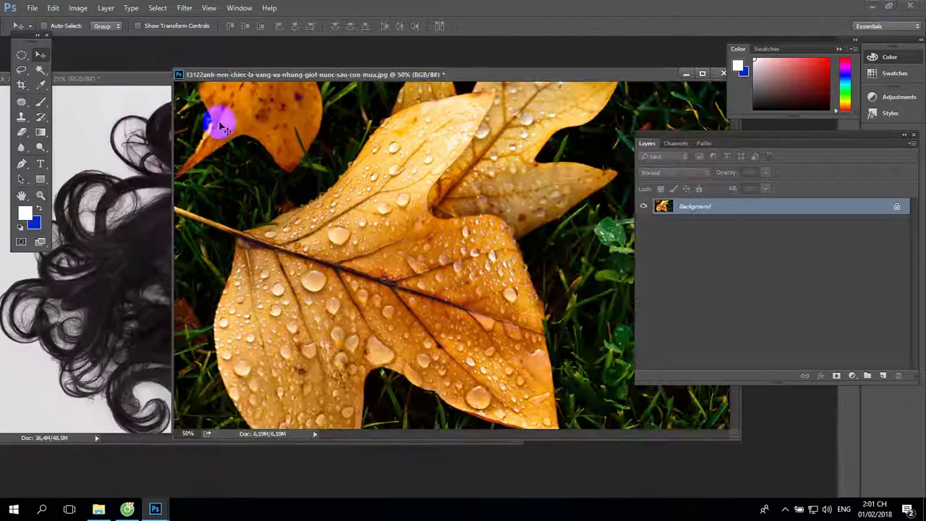
{"action": "left_click", "coordinate": [133, 81]}
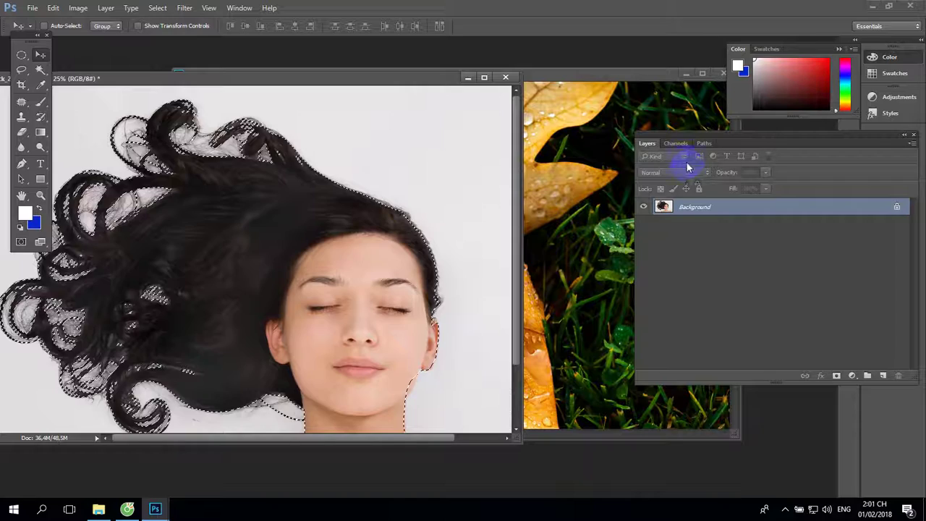
{"action": "left_click", "coordinate": [676, 143]}
{"action": "left_click", "coordinate": [701, 220]}
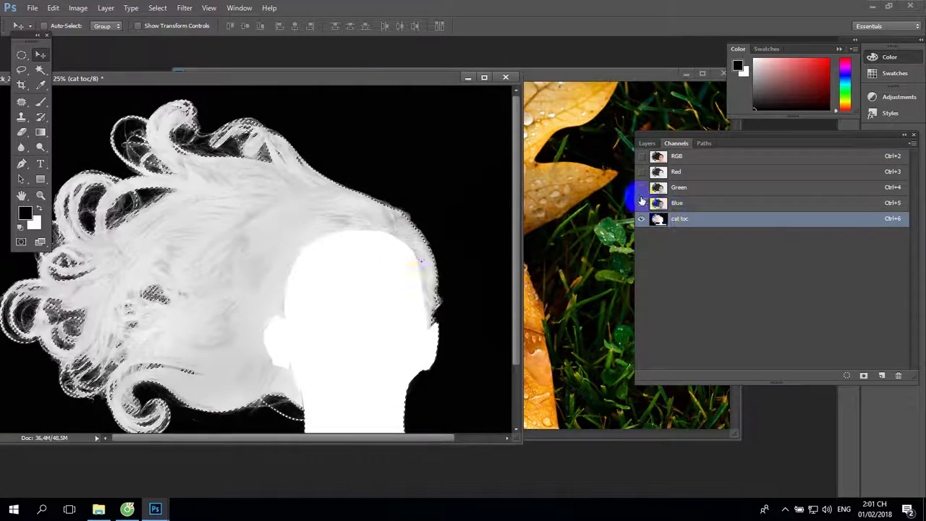
{"action": "key", "text": "ctrl+d"}
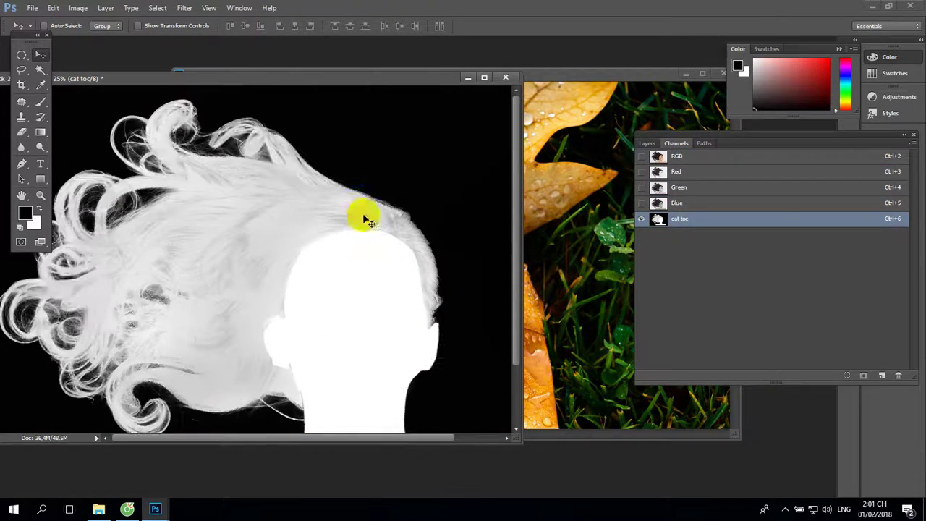
{"action": "left_click_drag", "start_coordinate": [371, 78], "coordinate": [453, 66]}
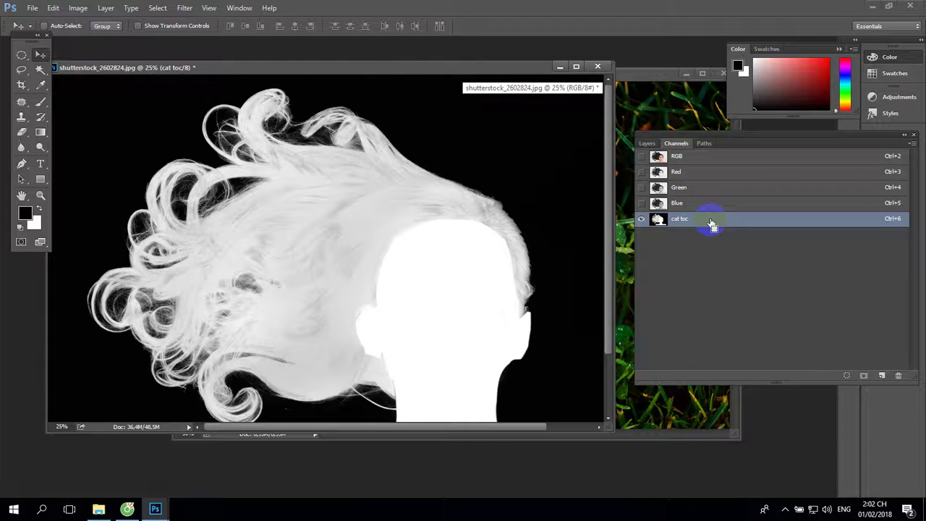
Brighten the hair in the cat toc mask with a Curves adjustment.
{"action": "key", "text": "ctrl+l"}
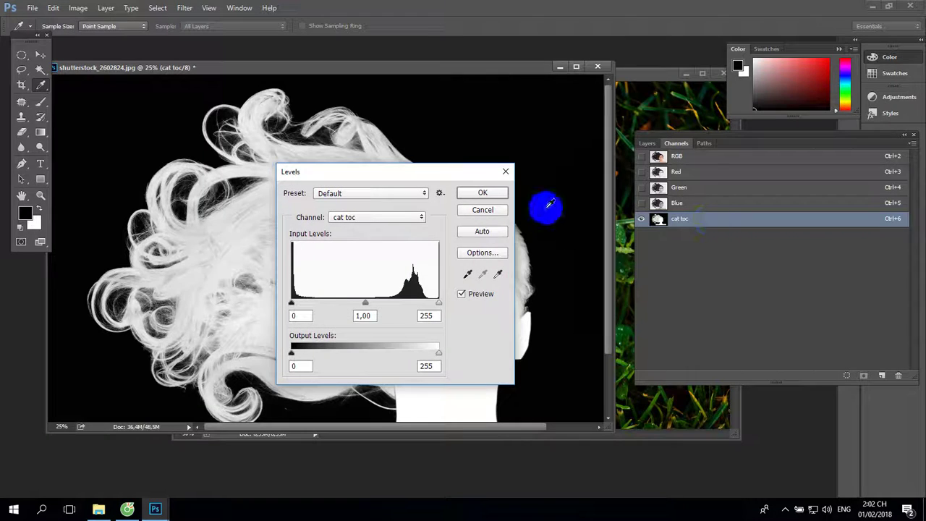
{"action": "left_click", "coordinate": [480, 210]}
{"action": "key", "text": "v"}
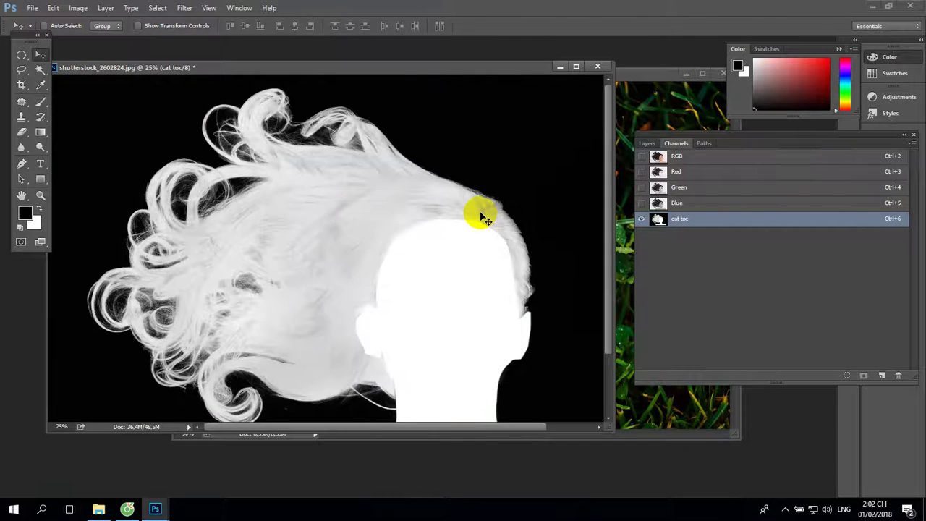
{"action": "key", "text": "ctrl+m"}
{"action": "mouse_move", "coordinate": [614, 269]}
{"action": "left_mouse_down"}
{"action": "mouse_move", "coordinate": [635, 280]}
{"action": "mouse_move", "coordinate": [598, 244]}
{"action": "left_mouse_up"}
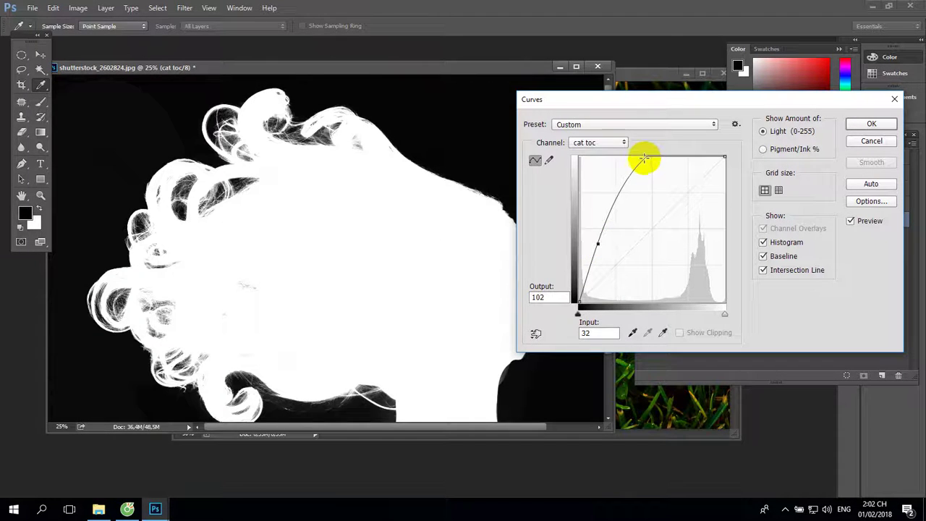
{"action": "mouse_move", "coordinate": [645, 157]}
{"action": "left_mouse_down"}
{"action": "mouse_move", "coordinate": [682, 215]}
{"action": "mouse_move", "coordinate": [709, 191]}
{"action": "mouse_move", "coordinate": [696, 174]}
{"action": "left_mouse_up"}
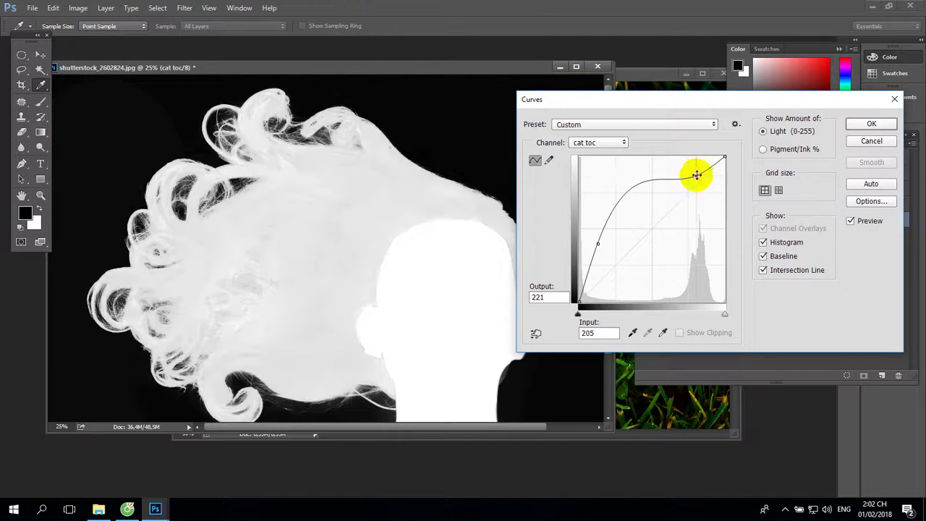
{"action": "left_click", "coordinate": [872, 124]}
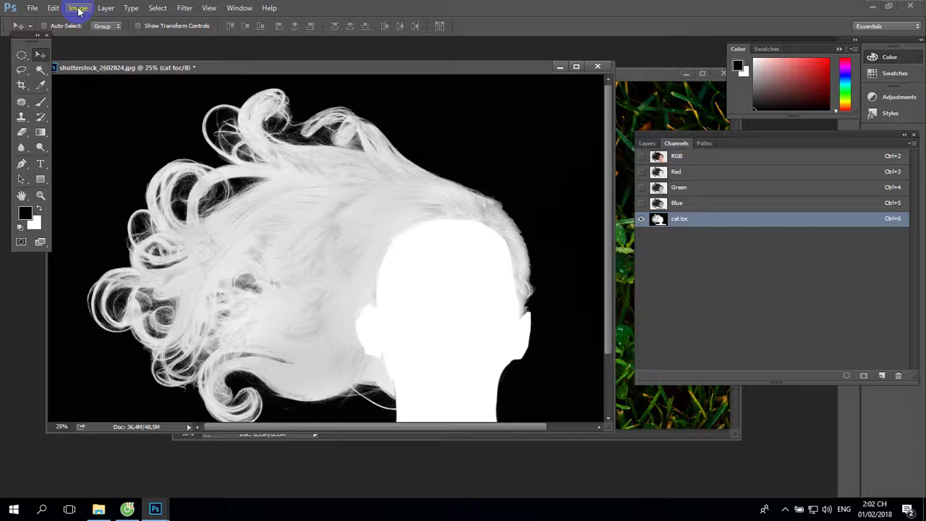
{"action": "left_click", "coordinate": [79, 10]}
Apply Image to multiply the cat toc channel onto itself at 100%.
{"action": "left_click", "coordinate": [92, 172]}
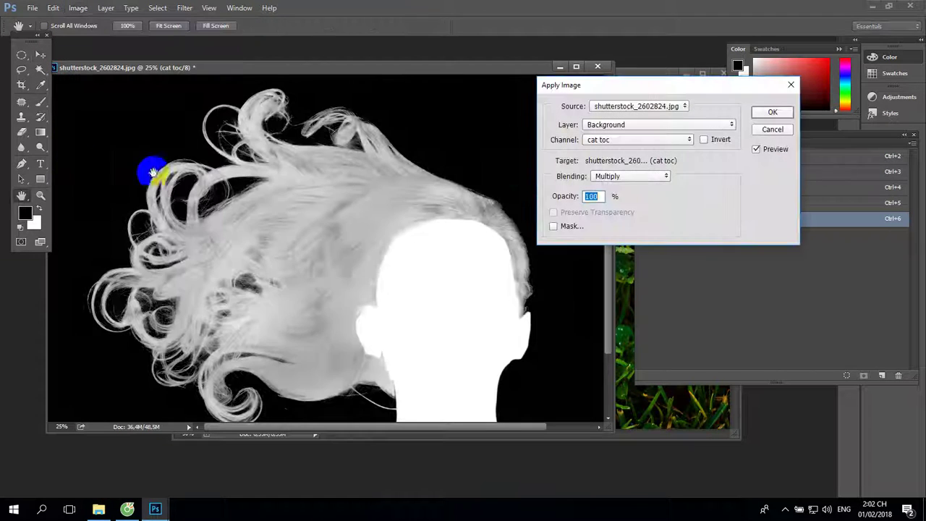
{"action": "left_click", "coordinate": [770, 113]}
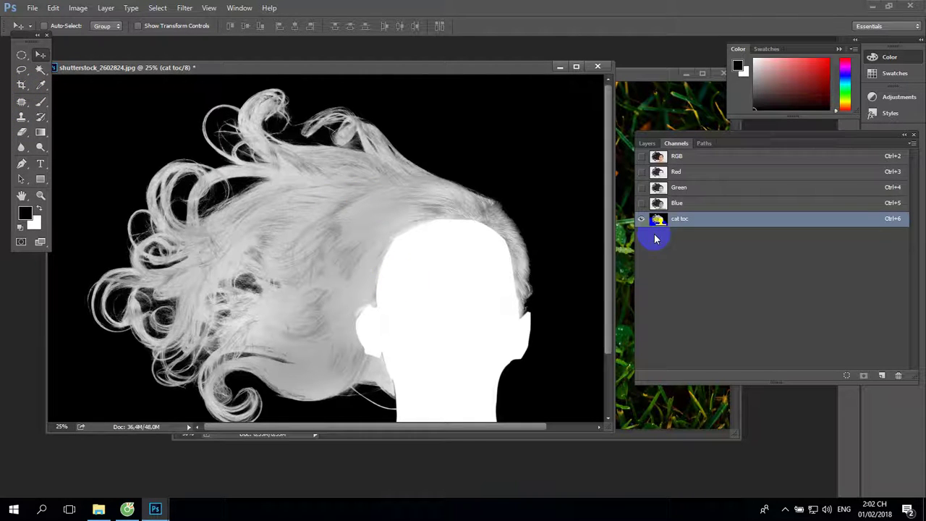
{"action": "key", "text": "ctrl+m"}
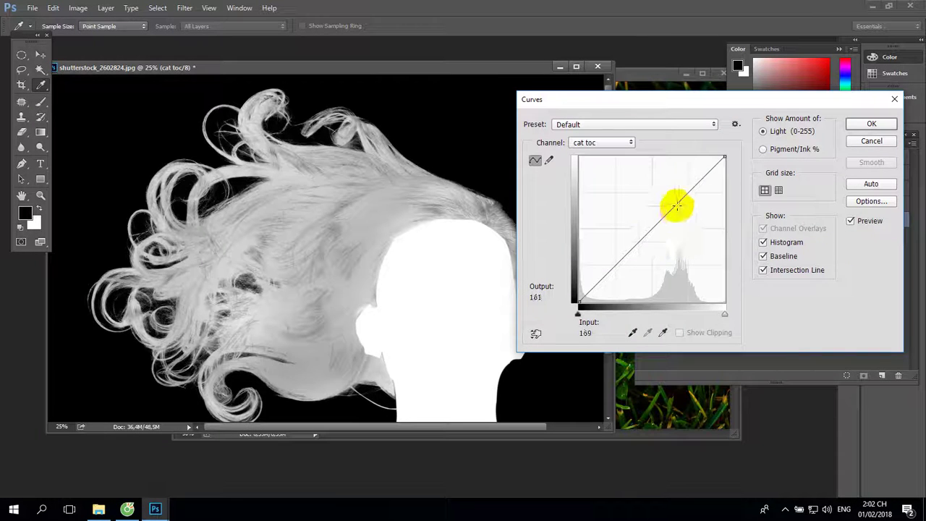
{"action": "mouse_move", "coordinate": [675, 205]}
{"action": "left_mouse_down"}
{"action": "mouse_move", "coordinate": [659, 181]}
{"action": "mouse_move", "coordinate": [670, 165]}
{"action": "left_mouse_up"}
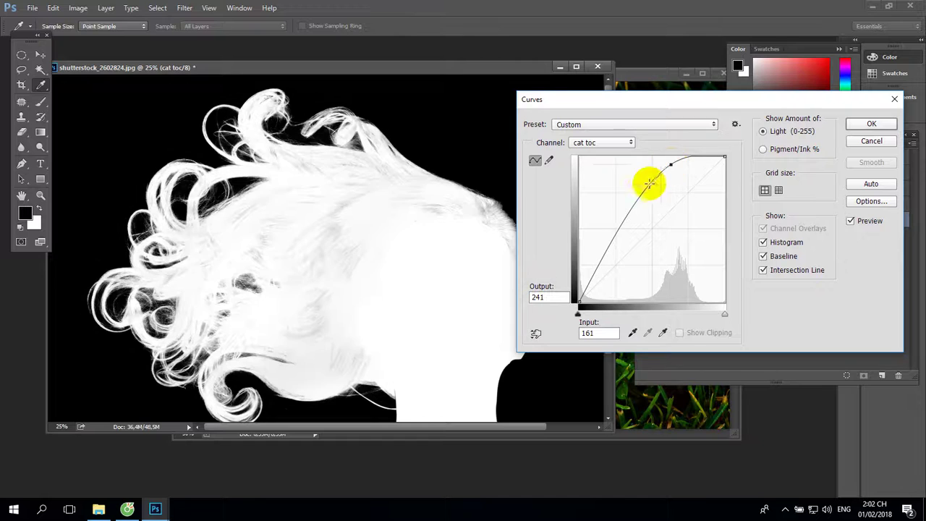
{"action": "left_click_drag", "start_coordinate": [640, 195], "coordinate": [650, 208]}
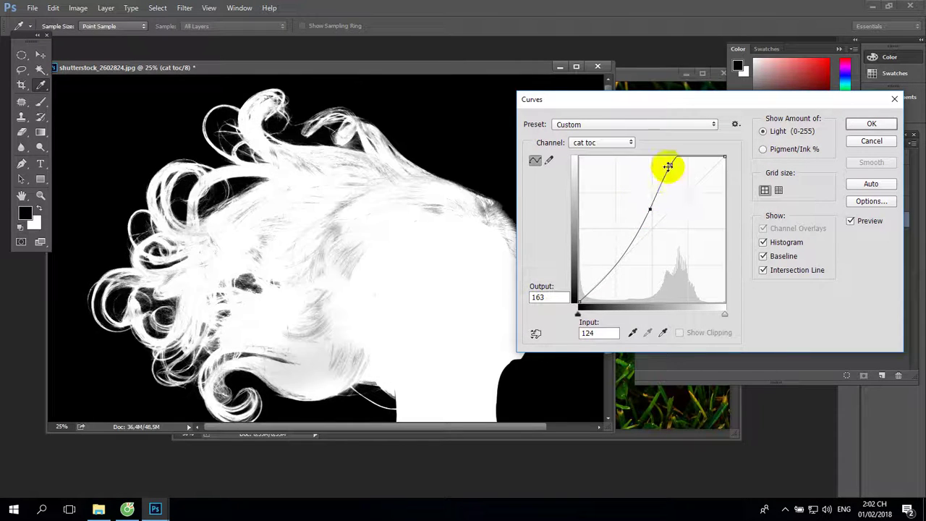
{"action": "left_click_drag", "start_coordinate": [673, 168], "coordinate": [672, 170]}
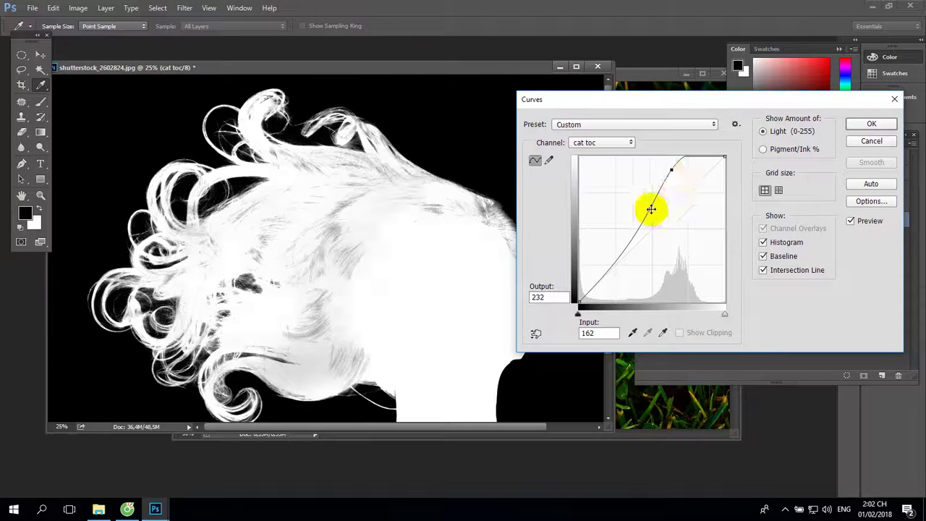
{"action": "left_click_drag", "start_coordinate": [651, 207], "coordinate": [649, 212]}
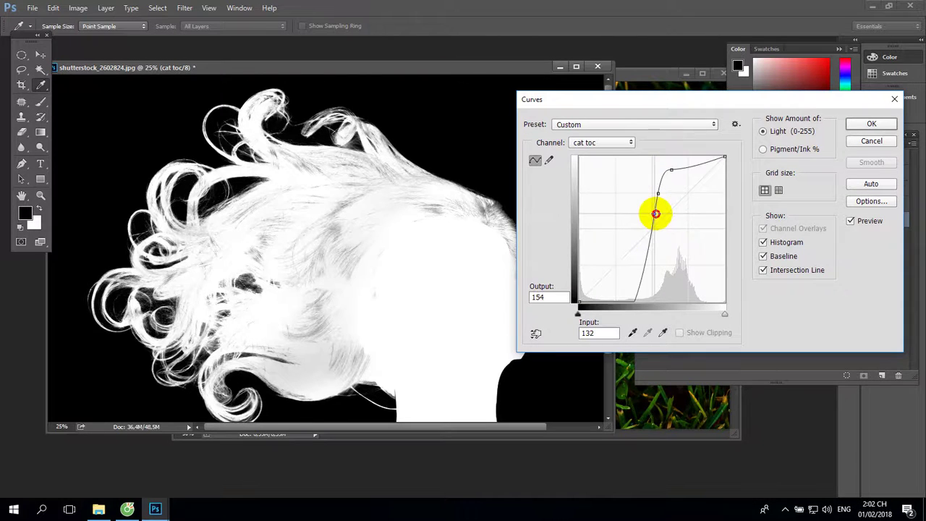
{"action": "left_click_drag", "start_coordinate": [651, 211], "coordinate": [658, 197]}
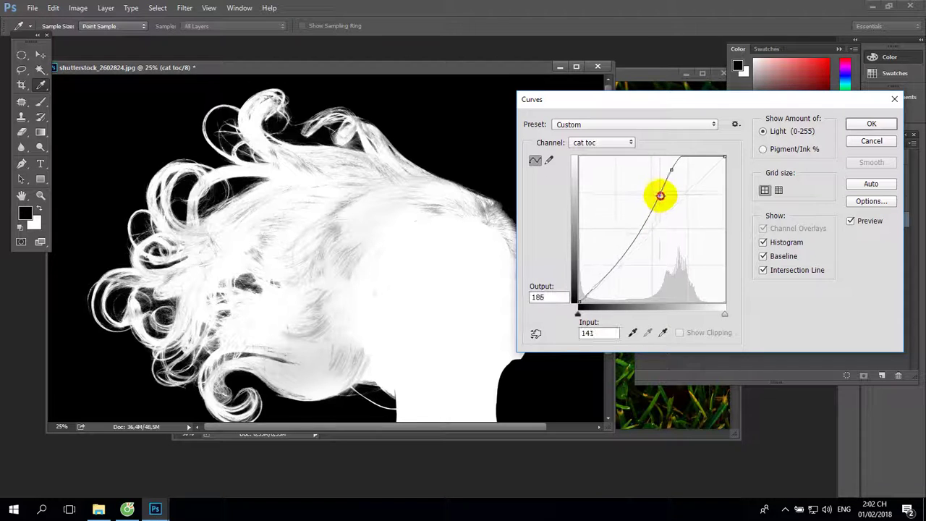
{"action": "mouse_move", "coordinate": [669, 207]}
{"action": "left_mouse_down"}
{"action": "mouse_move", "coordinate": [670, 281]}
{"action": "mouse_move", "coordinate": [633, 285]}
{"action": "left_mouse_up"}
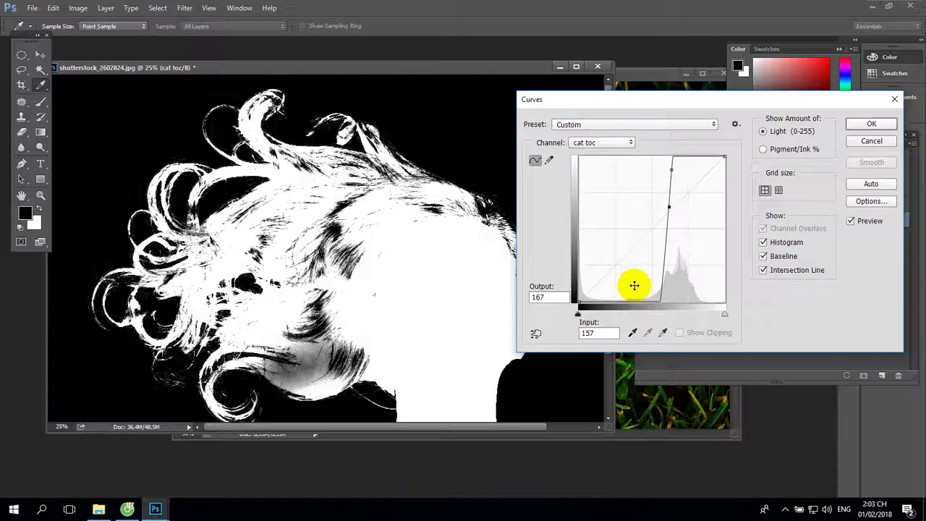
{"action": "left_click", "coordinate": [634, 285]}
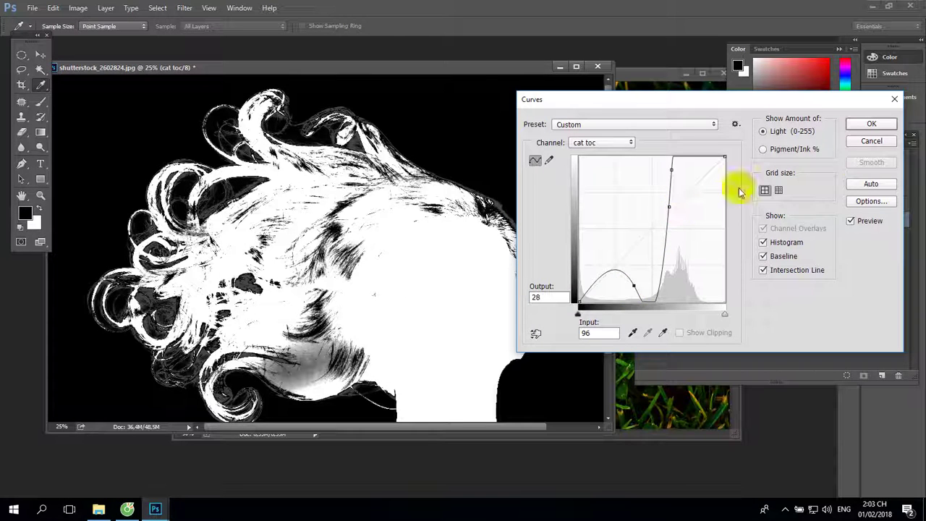
{"action": "left_click", "coordinate": [863, 142]}
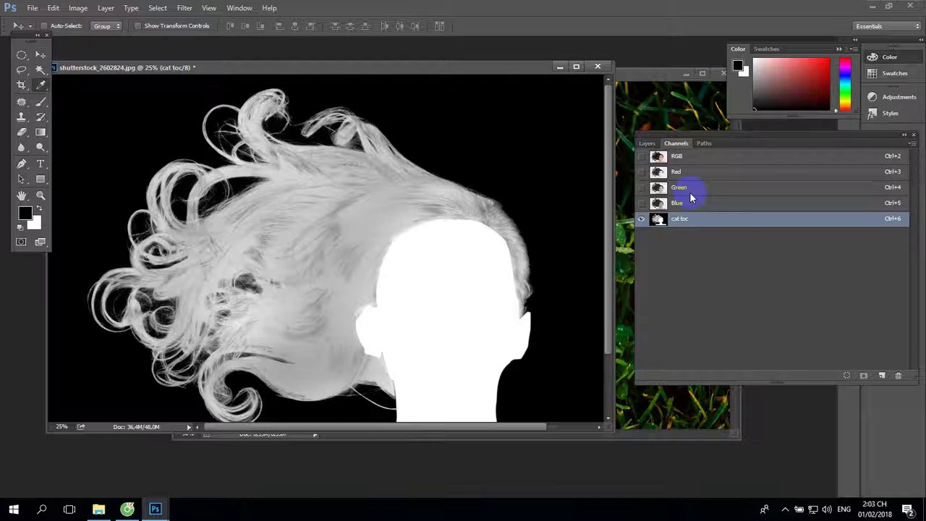
Apply an S-shaped Curves adjustment to cat toc, whitening the hair strands against black.
{"action": "key", "text": "ctrl+m"}
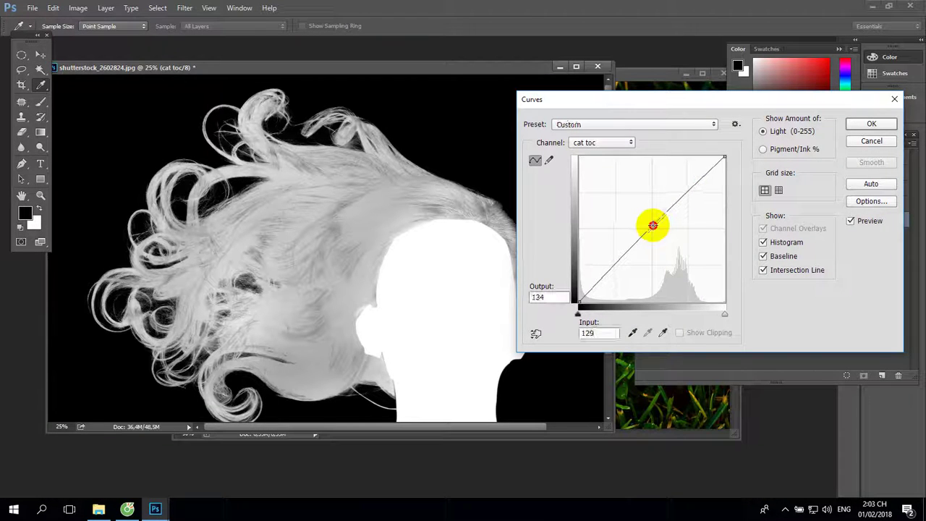
{"action": "mouse_move", "coordinate": [652, 226]}
{"action": "left_mouse_down"}
{"action": "mouse_move", "coordinate": [666, 180]}
{"action": "mouse_move", "coordinate": [696, 160]}
{"action": "left_mouse_up"}
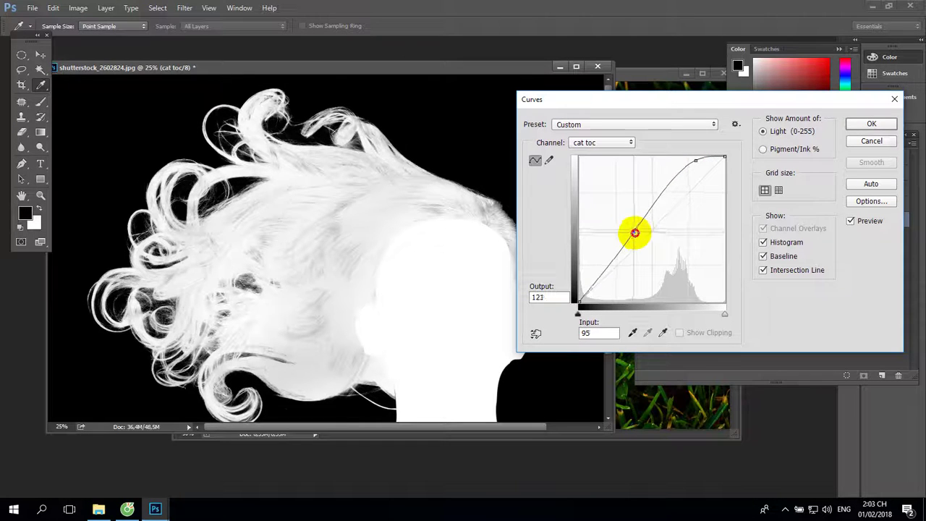
{"action": "left_click_drag", "start_coordinate": [625, 229], "coordinate": [640, 235]}
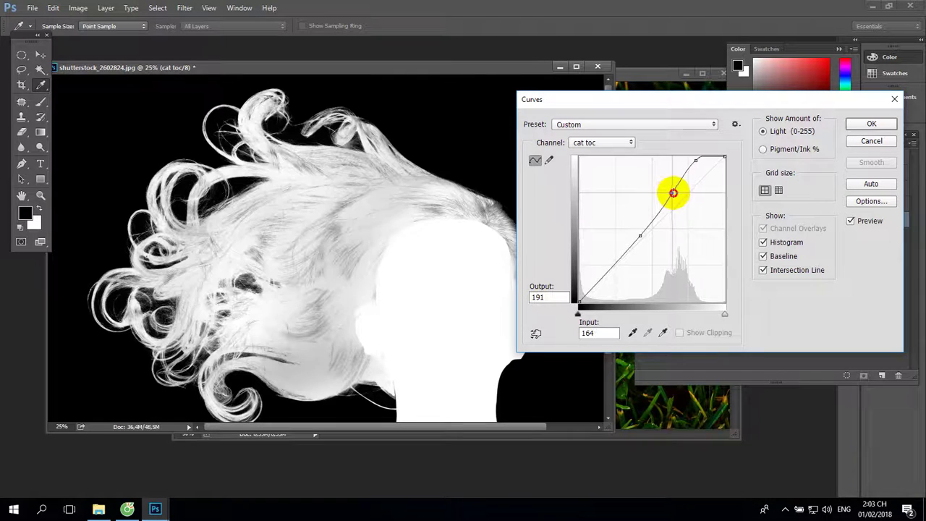
{"action": "left_click_drag", "start_coordinate": [673, 193], "coordinate": [675, 194]}
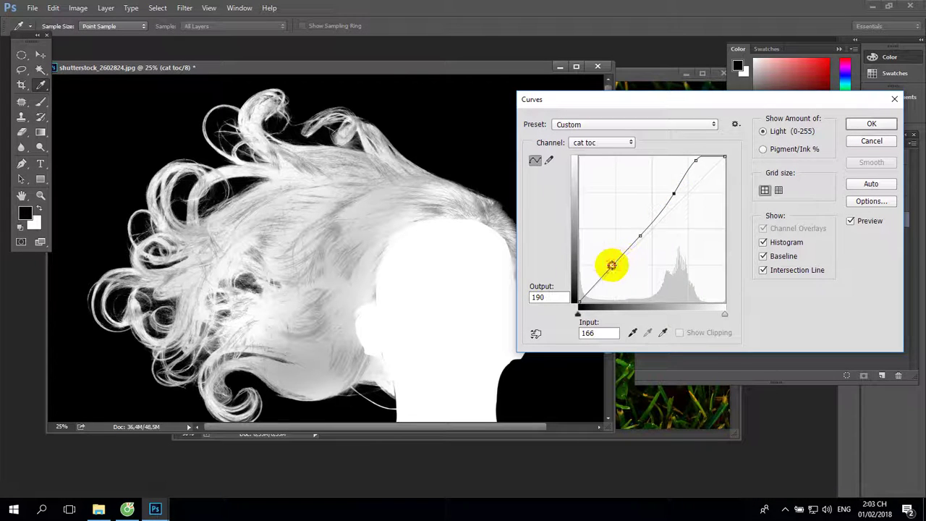
{"action": "left_click", "coordinate": [611, 265]}
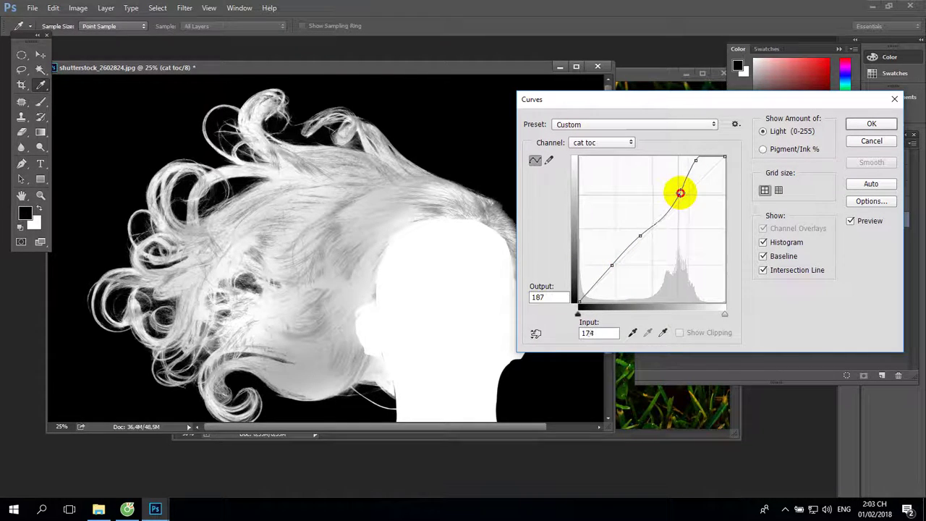
{"action": "mouse_move", "coordinate": [680, 192]}
{"action": "left_mouse_down"}
{"action": "mouse_move", "coordinate": [672, 176]}
{"action": "mouse_move", "coordinate": [690, 157]}
{"action": "left_mouse_up"}
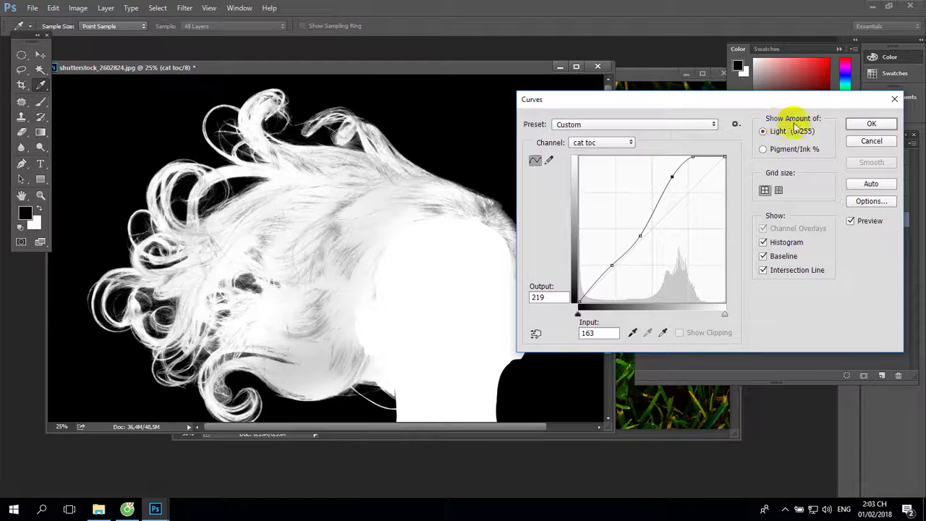
{"action": "left_click", "coordinate": [869, 123]}
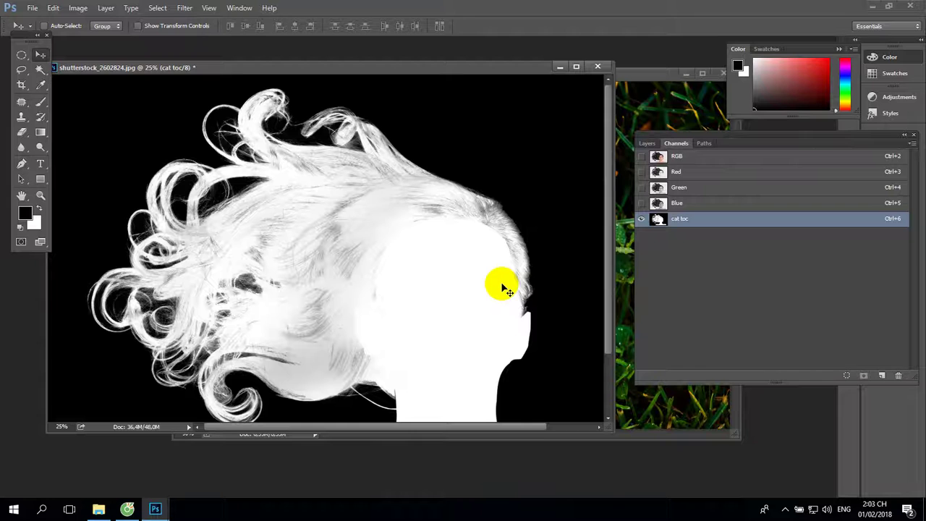
Switch back to the RGB composite and load the cat toc channel as a selection.
{"action": "left_click", "coordinate": [693, 161]}
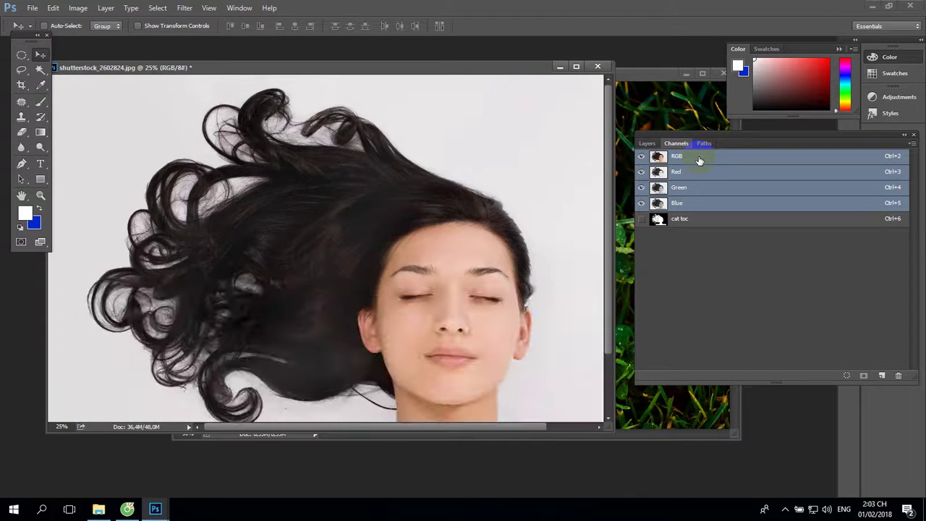
{"action": "left_click", "coordinate": [166, 9]}
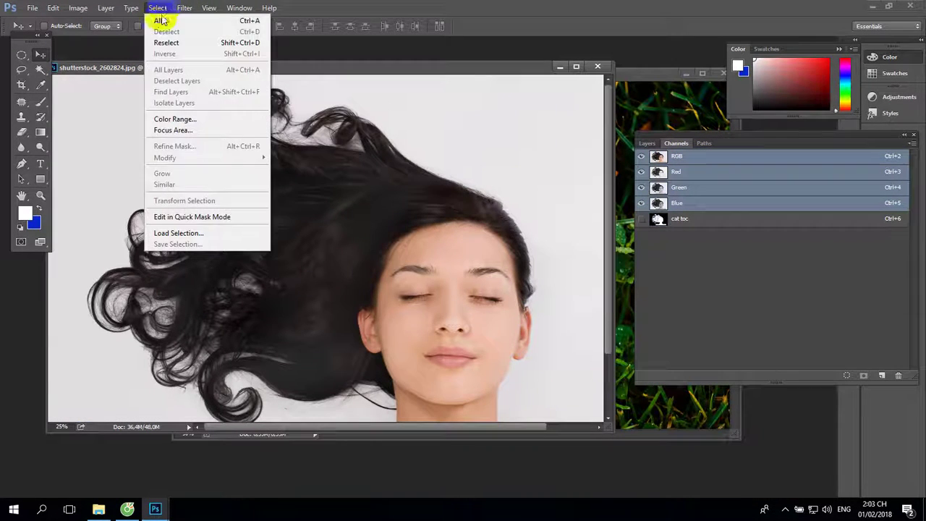
{"action": "left_click", "coordinate": [177, 233]}
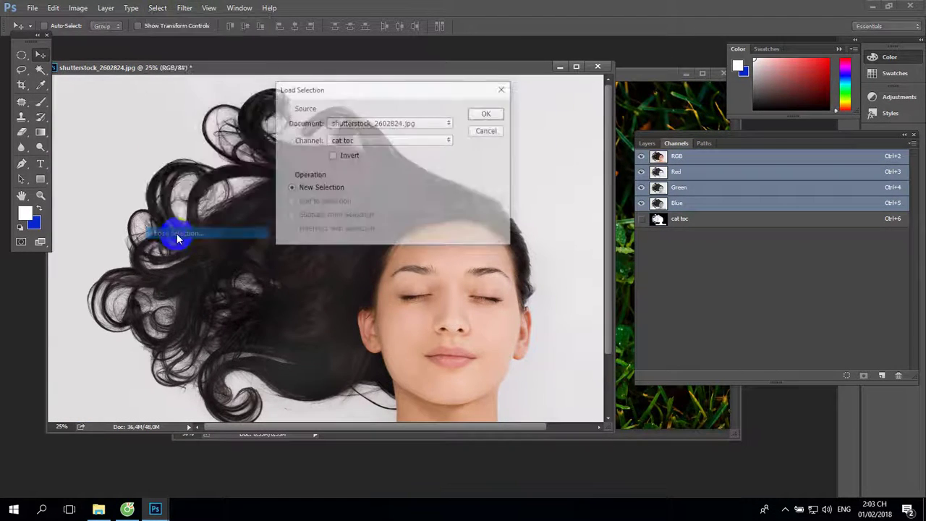
{"action": "left_click", "coordinate": [490, 114]}
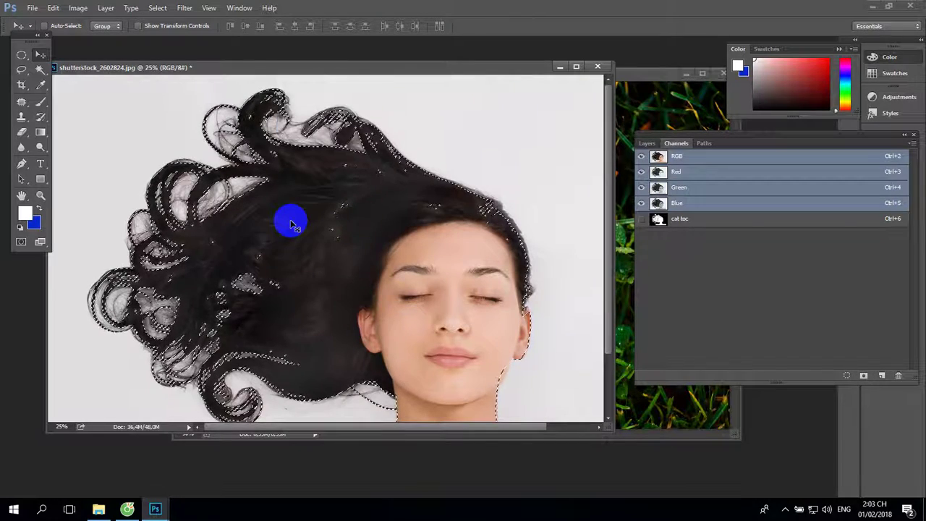
{"action": "left_click", "coordinate": [21, 69]}
Drag the selected hair and face into the leaf photo and shift it up-left.
{"action": "left_click_drag", "start_coordinate": [432, 199], "coordinate": [418, 230]}
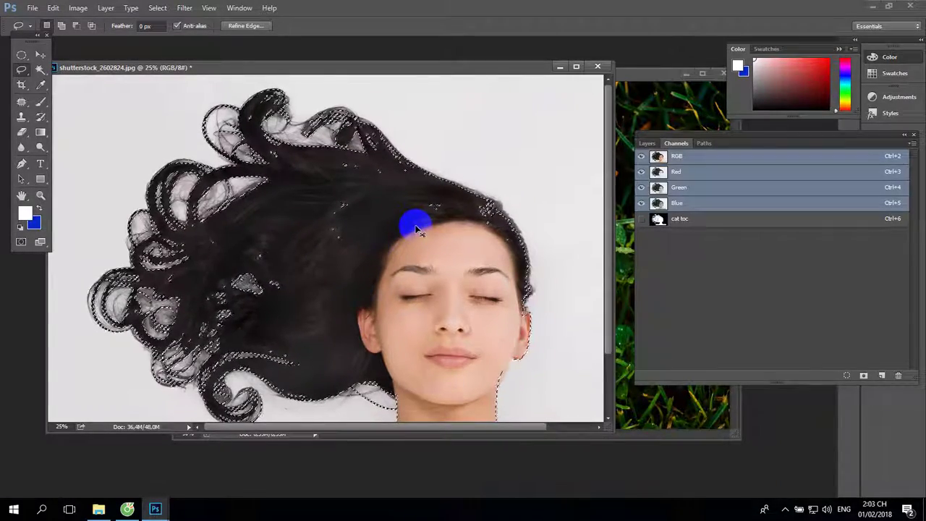
{"action": "left_click_drag", "start_coordinate": [416, 229], "coordinate": [384, 219]}
{"action": "left_click", "coordinate": [38, 58]}
{"action": "left_click_drag", "start_coordinate": [290, 238], "coordinate": [572, 214]}
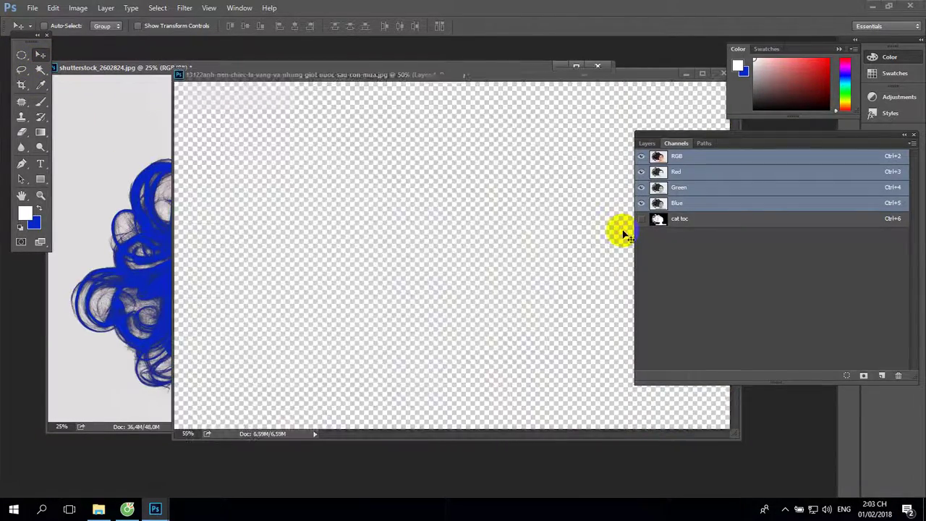
{"action": "mouse_move", "coordinate": [572, 214]}
{"action": "left_mouse_down"}
{"action": "mouse_move", "coordinate": [593, 239]}
{"action": "mouse_move", "coordinate": [514, 217]}
{"action": "left_mouse_up"}
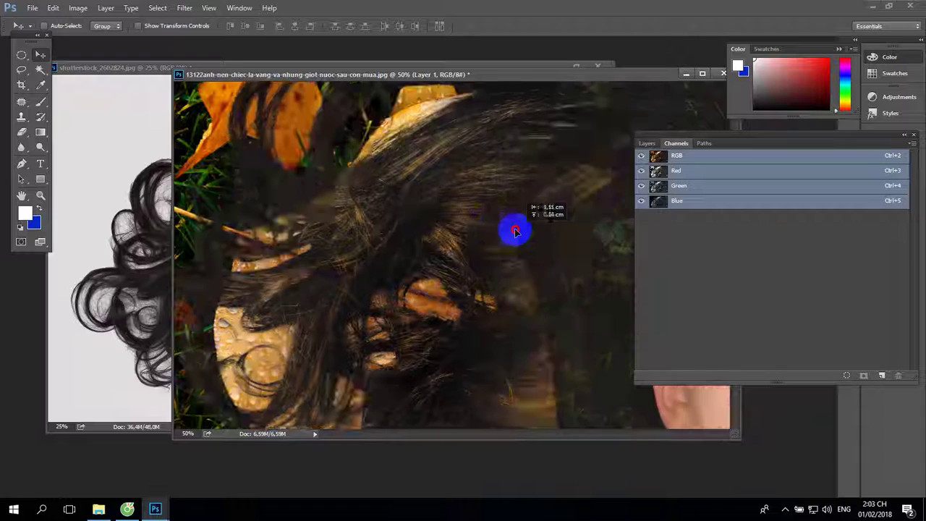
{"action": "left_click", "coordinate": [701, 71]}
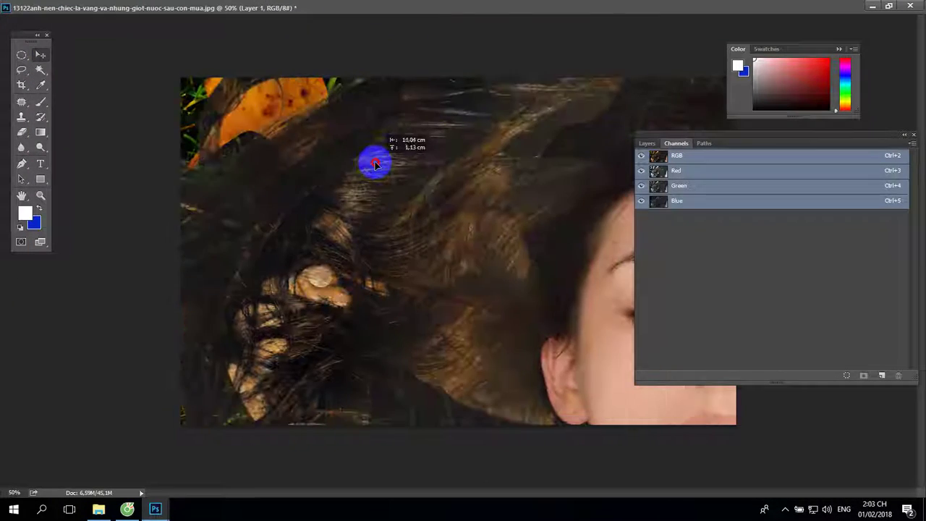
{"action": "left_click_drag", "start_coordinate": [490, 171], "coordinate": [348, 166]}
Free-transform the woman smaller and position her hair across the leaf's centre.
{"action": "key", "text": "ctrl+minus"}
{"action": "key", "text": "ctrl+minus"}
{"action": "key", "text": "ctrl+minus"}
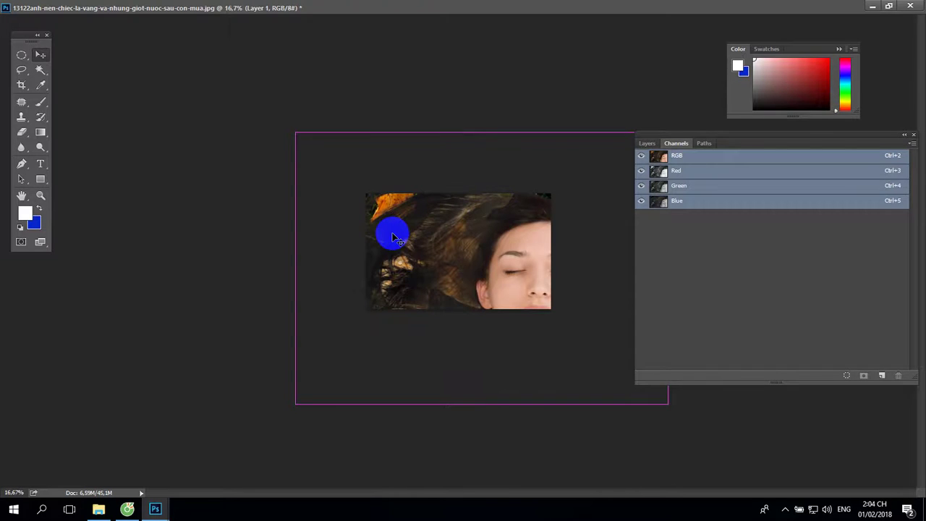
{"action": "key", "text": "ctrl+t"}
{"action": "left_click_drag", "start_coordinate": [295, 131], "coordinate": [486, 248]}
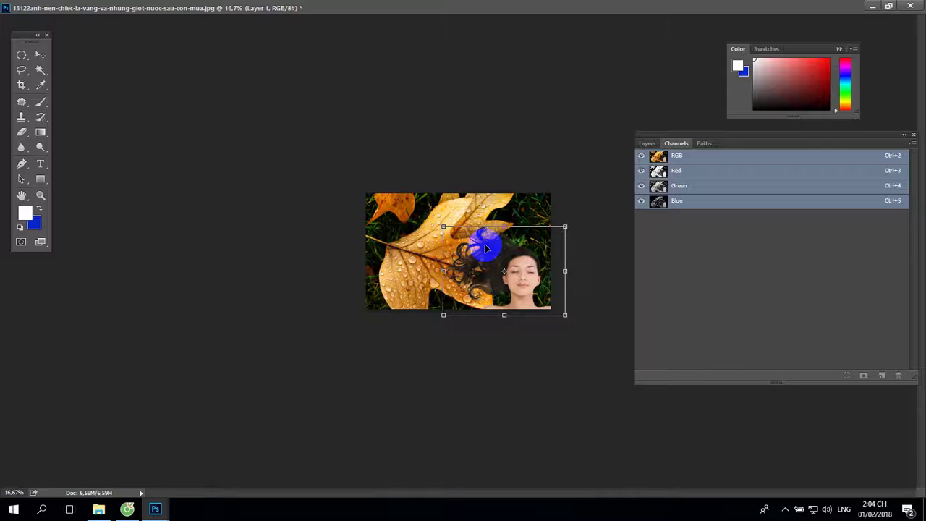
{"action": "scroll", "coordinate": [486, 247], "scroll_direction": "up", "scroll_amount": 3}
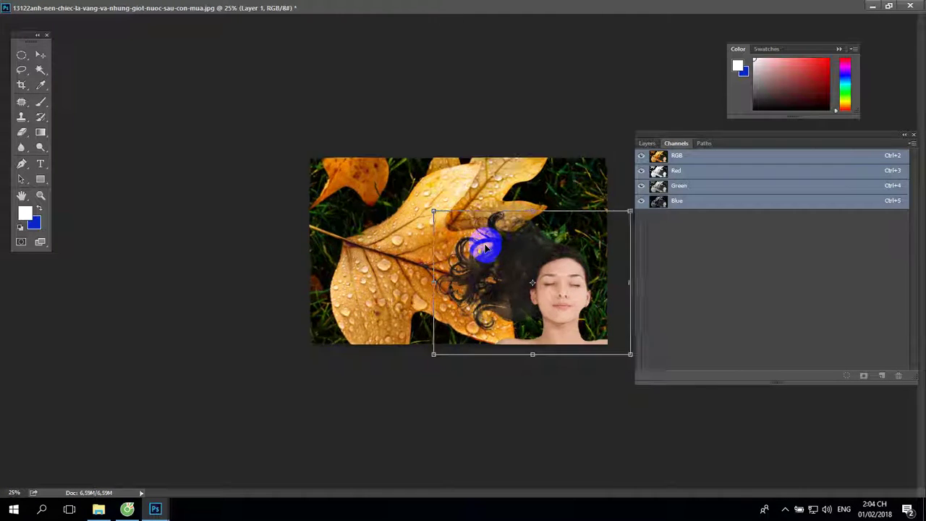
{"action": "left_click_drag", "start_coordinate": [537, 265], "coordinate": [490, 249]}
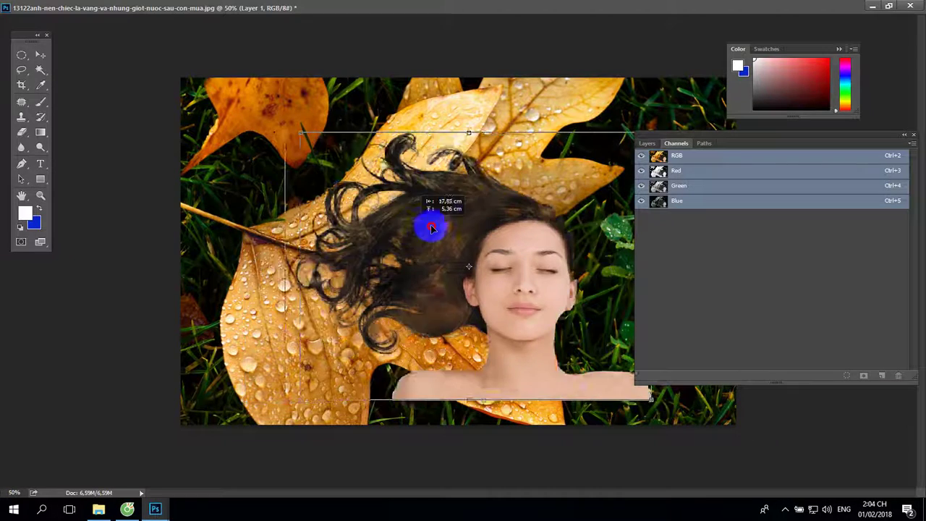
{"action": "left_click_drag", "start_coordinate": [490, 249], "coordinate": [441, 233]}
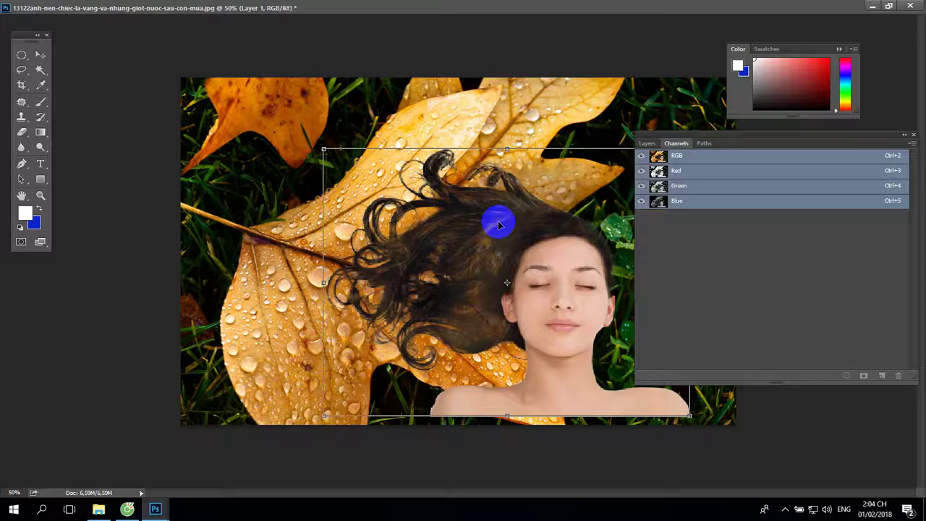
{"action": "double_click", "coordinate": [569, 209]}
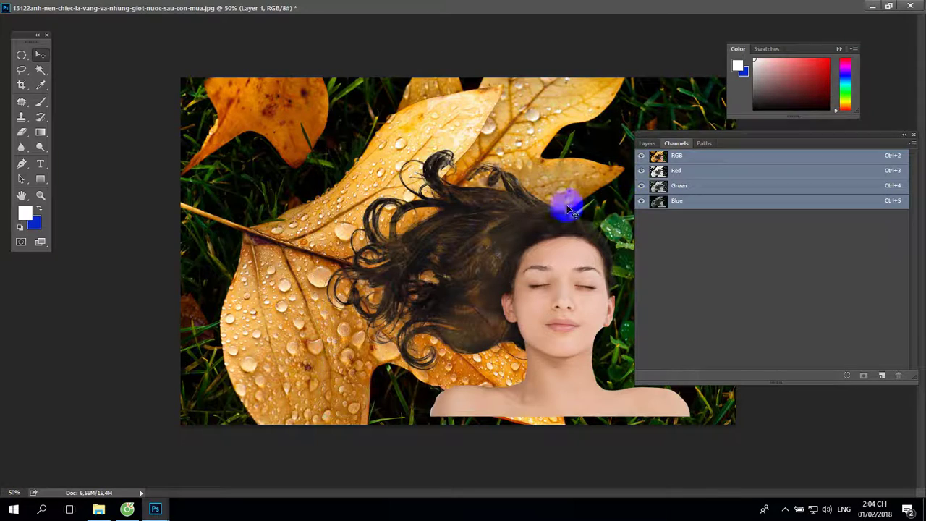
{"action": "left_click", "coordinate": [913, 6]}
Close the leaf composite without saving and open 2.jpg in a floating window.
{"action": "left_click", "coordinate": [490, 185]}
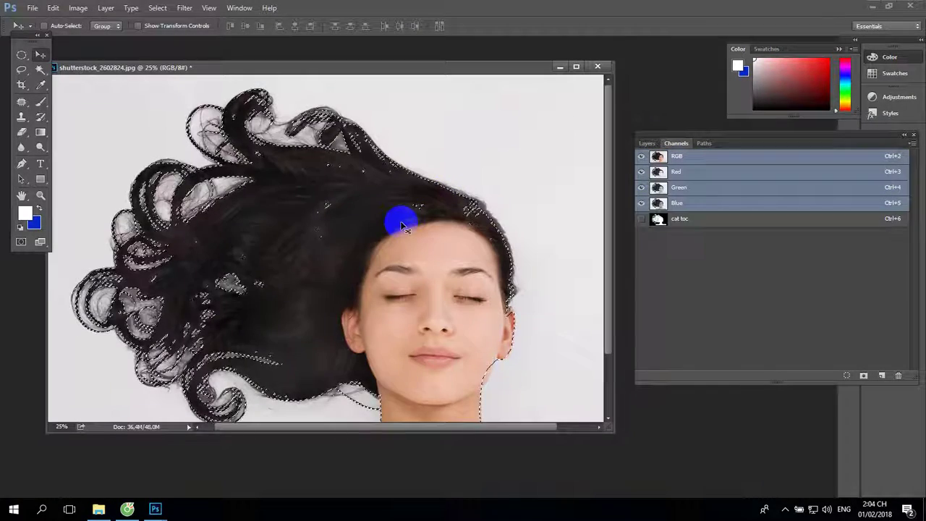
{"action": "key", "text": "ctrl+o"}
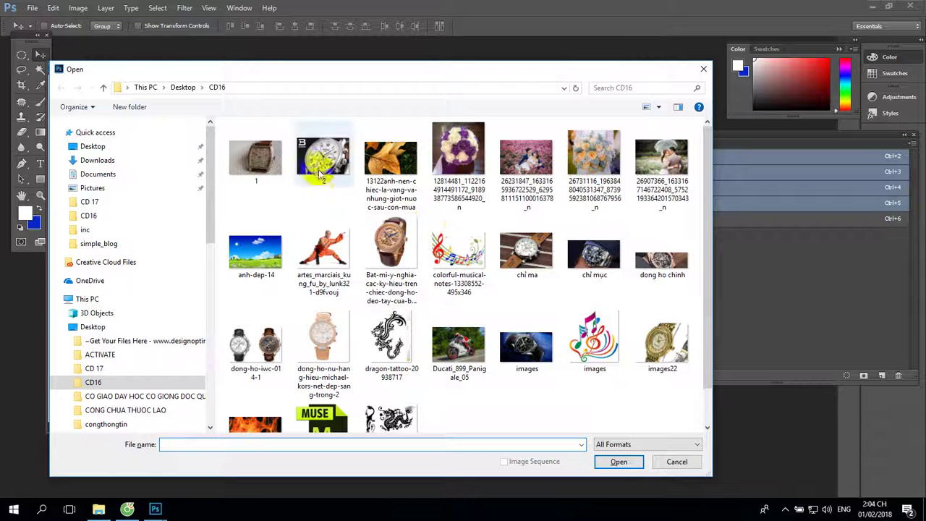
{"action": "double_click", "coordinate": [316, 161]}
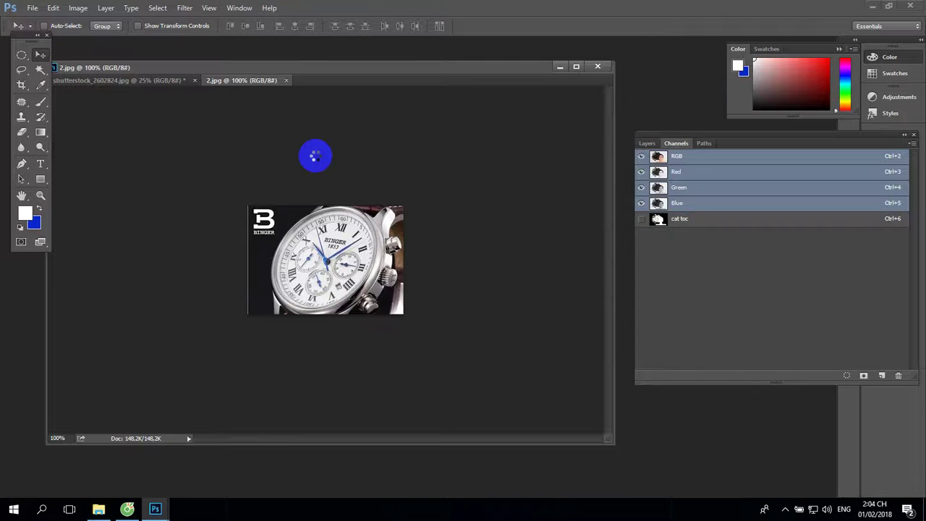
{"action": "right_click", "coordinate": [263, 85]}
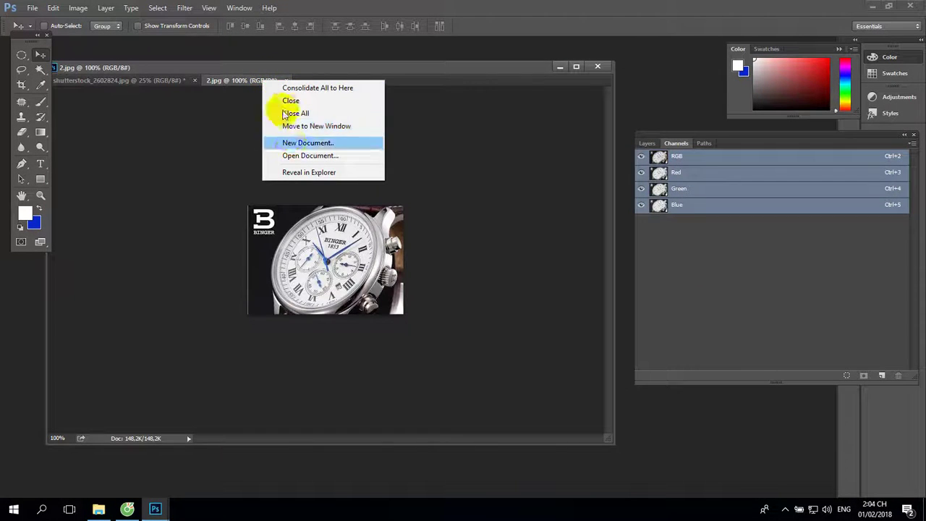
{"action": "mouse_move", "coordinate": [246, 81]}
{"action": "left_mouse_down"}
{"action": "mouse_move", "coordinate": [357, 125]}
{"action": "mouse_move", "coordinate": [353, 109]}
{"action": "left_mouse_up"}
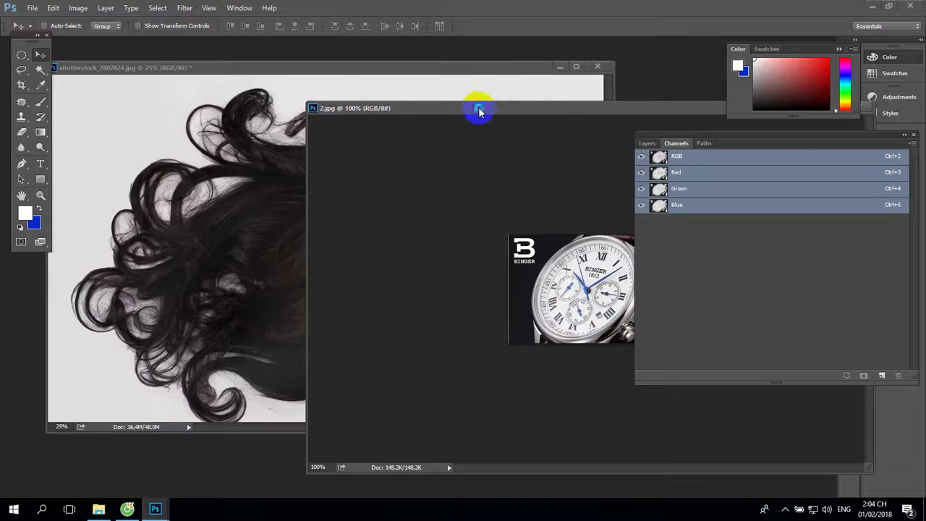
Set 2.jpg's Image Size resolution to 300 pixels/inch.
{"action": "right_click", "coordinate": [480, 108]}
{"action": "left_click", "coordinate": [494, 127]}
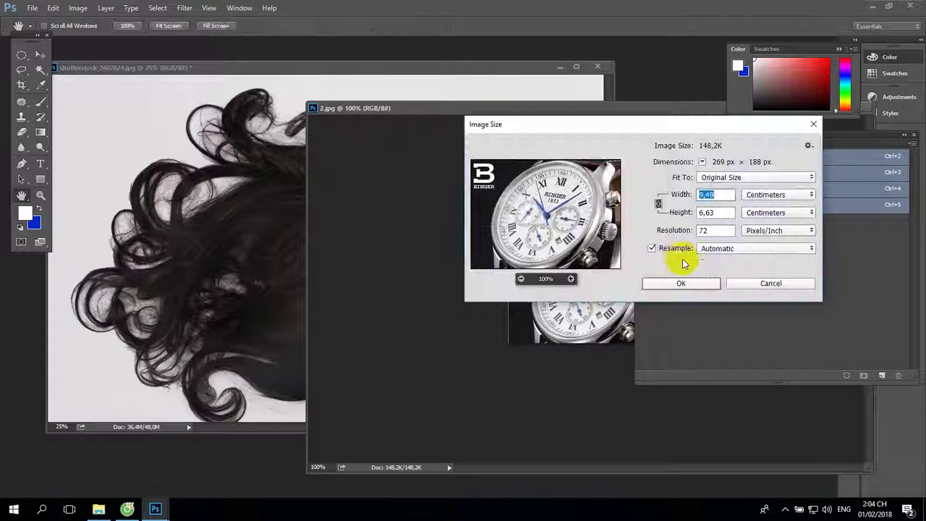
{"action": "left_click", "coordinate": [665, 228]}
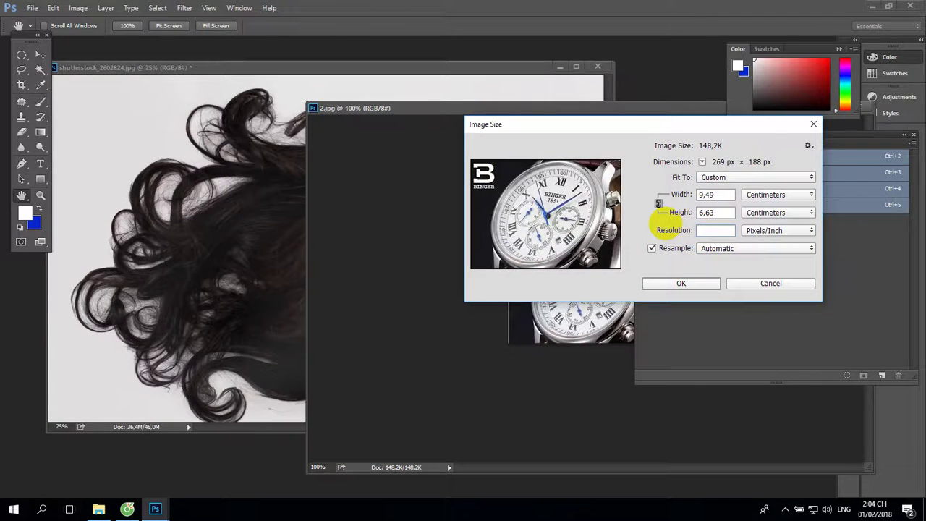
{"action": "type", "text": "300"}
{"action": "key", "text": "Return"}
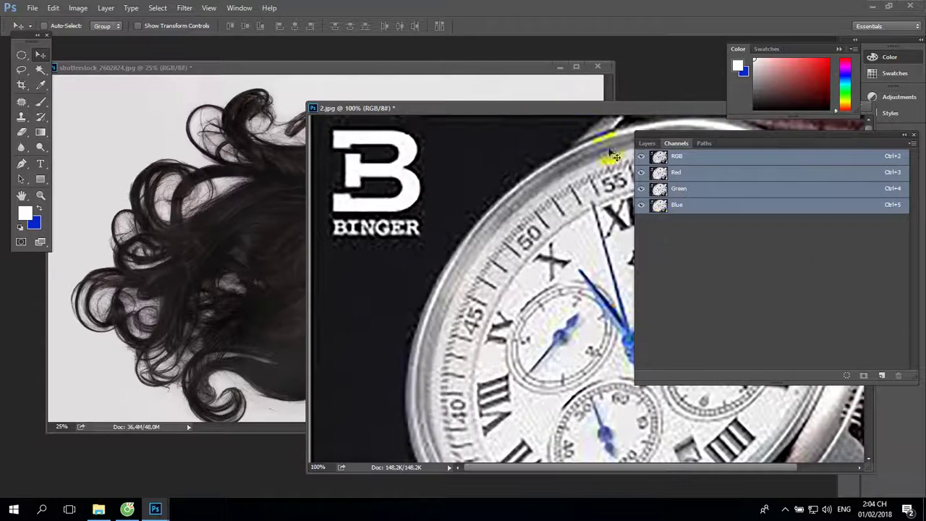
{"action": "left_click", "coordinate": [232, 139]}
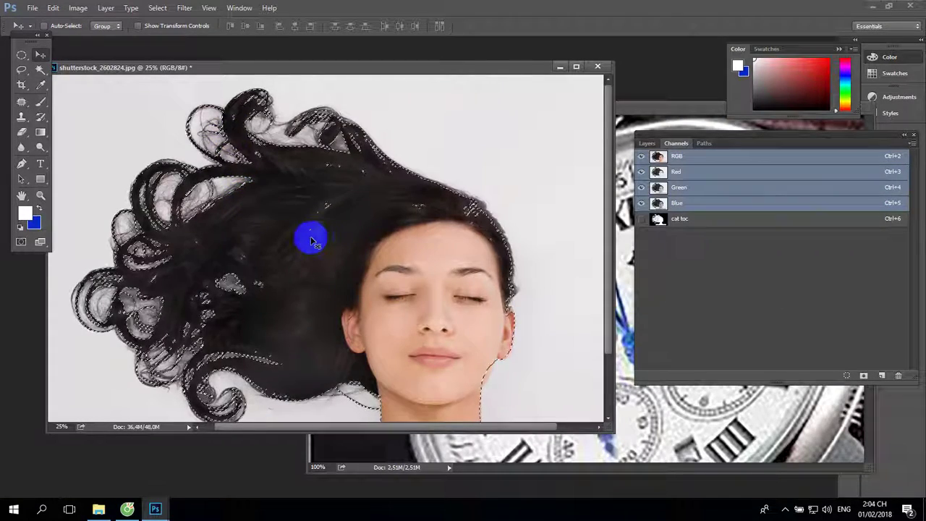
Drag the selected woman into the watch image 2.jpg, maximised and zoomed out.
{"action": "mouse_move", "coordinate": [311, 239]}
{"action": "left_mouse_down"}
{"action": "mouse_move", "coordinate": [673, 396]}
{"action": "mouse_move", "coordinate": [637, 387]}
{"action": "left_mouse_up"}
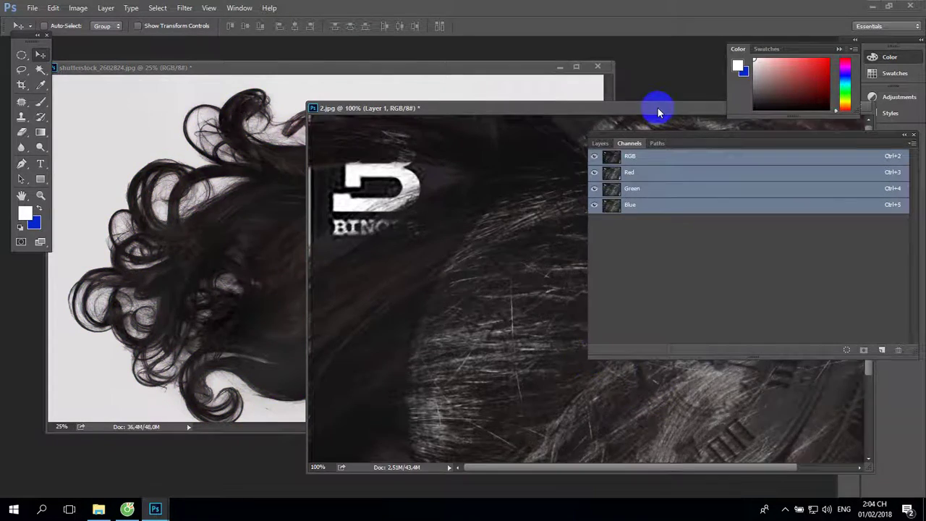
{"action": "left_click_drag", "start_coordinate": [659, 112], "coordinate": [534, 72]}
{"action": "double_click", "coordinate": [534, 72]}
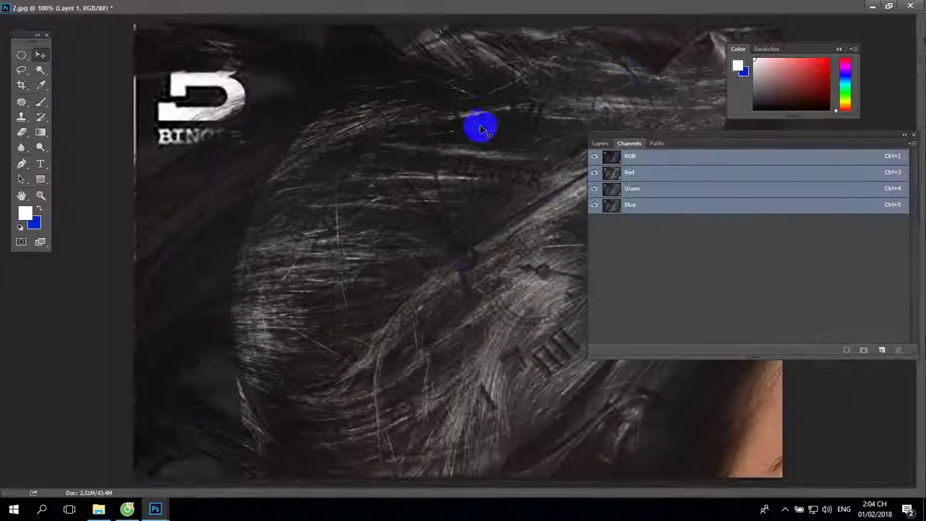
{"action": "key", "text": "ctrl+minus"}
{"action": "key", "text": "ctrl+minus"}
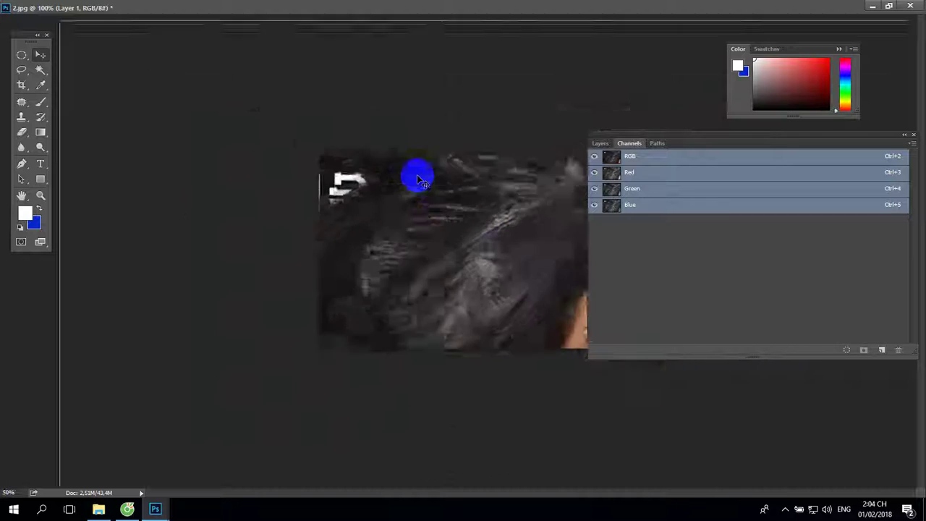
{"action": "key", "text": "ctrl+minus"}
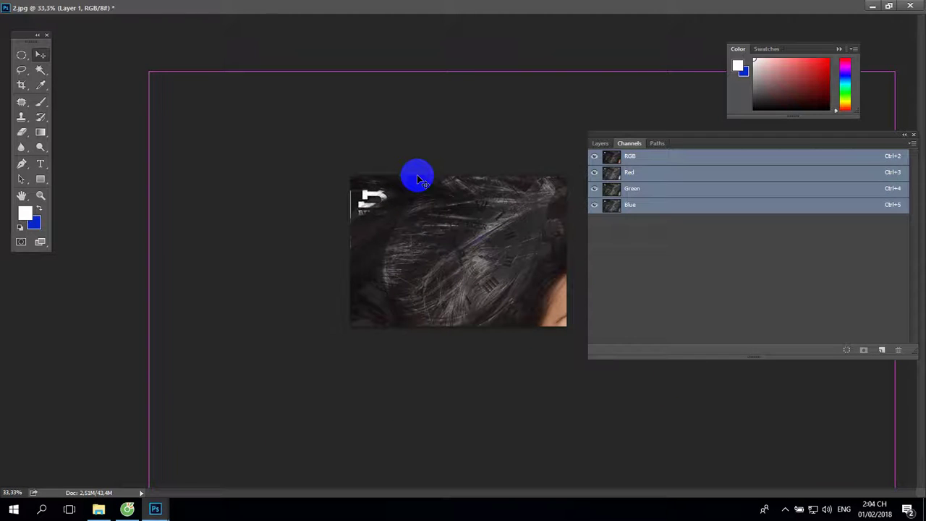
Scale and place the woman at the ad's lower left, then close 2.jpg unsaved.
{"action": "key", "text": "ctrl+t"}
{"action": "mouse_move", "coordinate": [148, 72]}
{"action": "left_mouse_down"}
{"action": "mouse_move", "coordinate": [301, 205]}
{"action": "mouse_move", "coordinate": [177, 115]}
{"action": "mouse_move", "coordinate": [443, 309]}
{"action": "left_mouse_up"}
{"action": "mouse_move", "coordinate": [504, 315]}
{"action": "left_mouse_down"}
{"action": "mouse_move", "coordinate": [462, 259]}
{"action": "mouse_move", "coordinate": [511, 246]}
{"action": "left_mouse_up"}
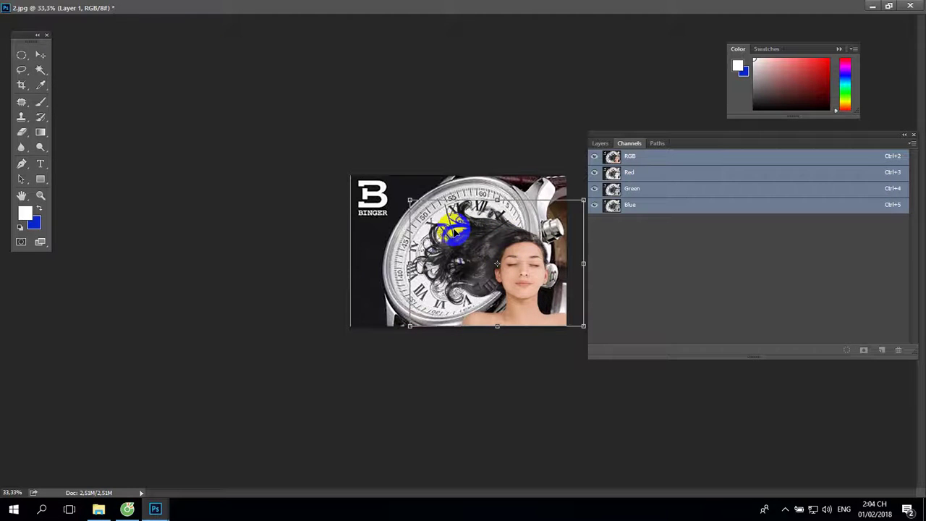
{"action": "left_click_drag", "start_coordinate": [409, 199], "coordinate": [471, 241]}
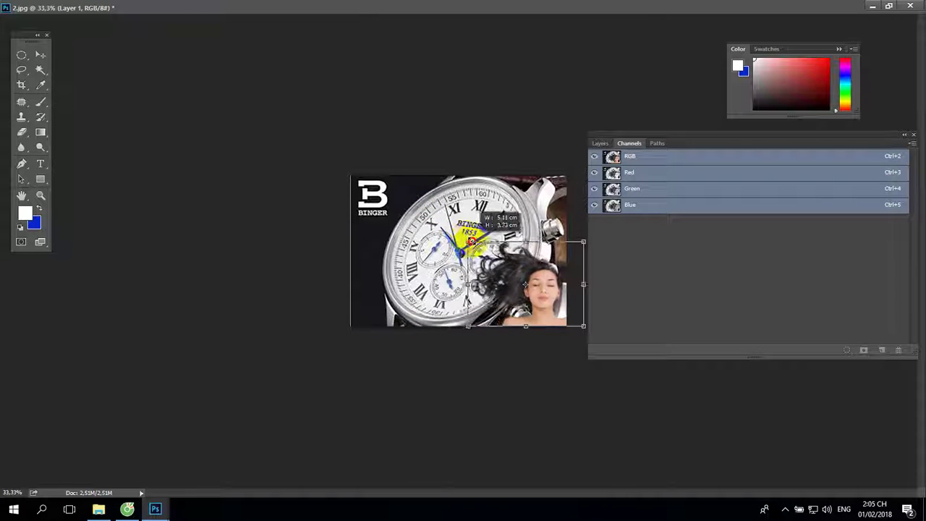
{"action": "left_click_drag", "start_coordinate": [526, 284], "coordinate": [387, 280]}
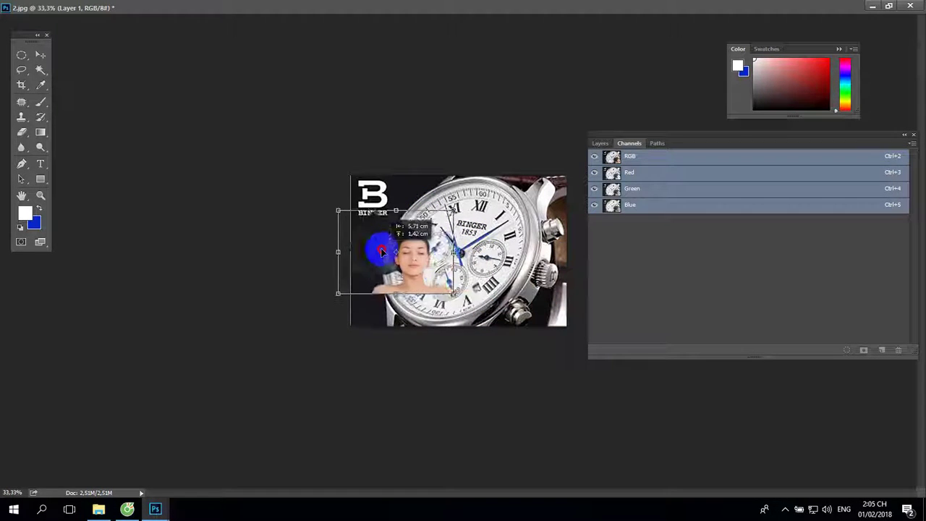
{"action": "left_click_drag", "start_coordinate": [457, 243], "coordinate": [491, 217]}
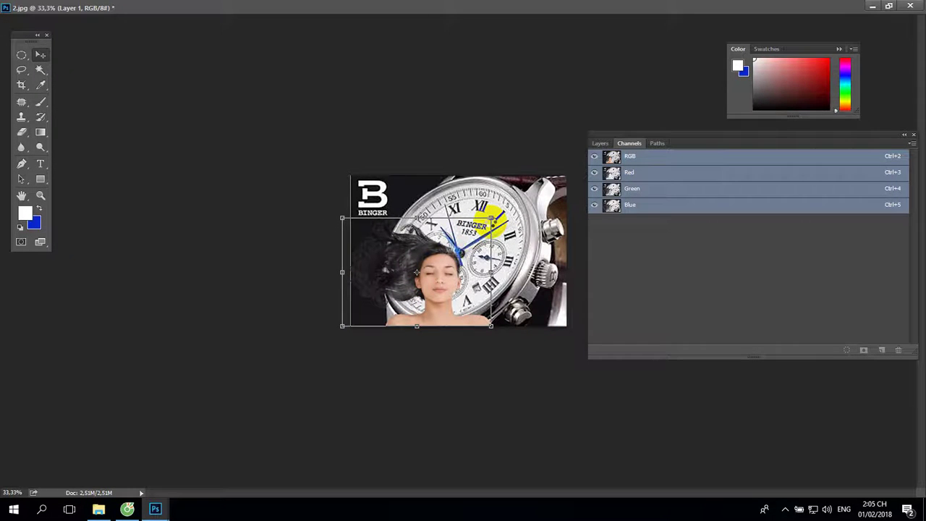
{"action": "scroll", "coordinate": [497, 229], "scroll_direction": "up", "scroll_amount": 4}
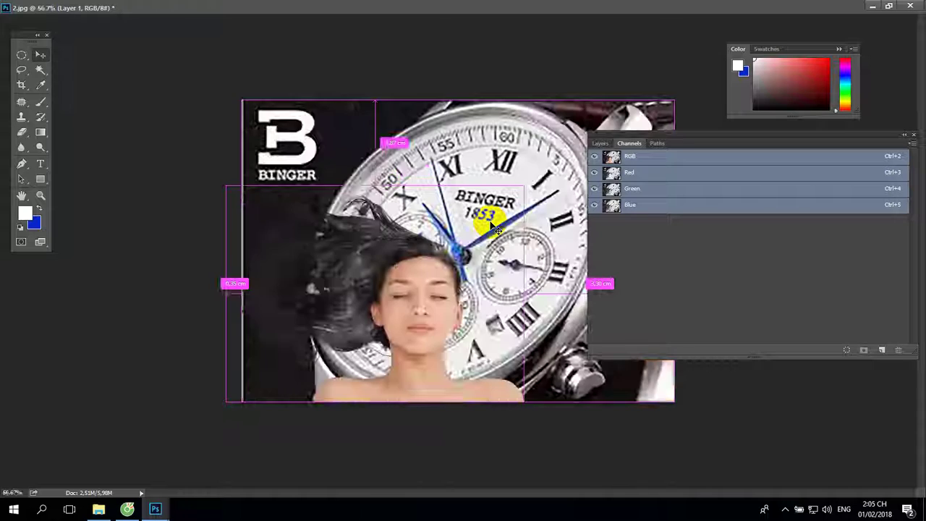
{"action": "scroll", "coordinate": [496, 229], "scroll_direction": "up", "scroll_amount": 1}
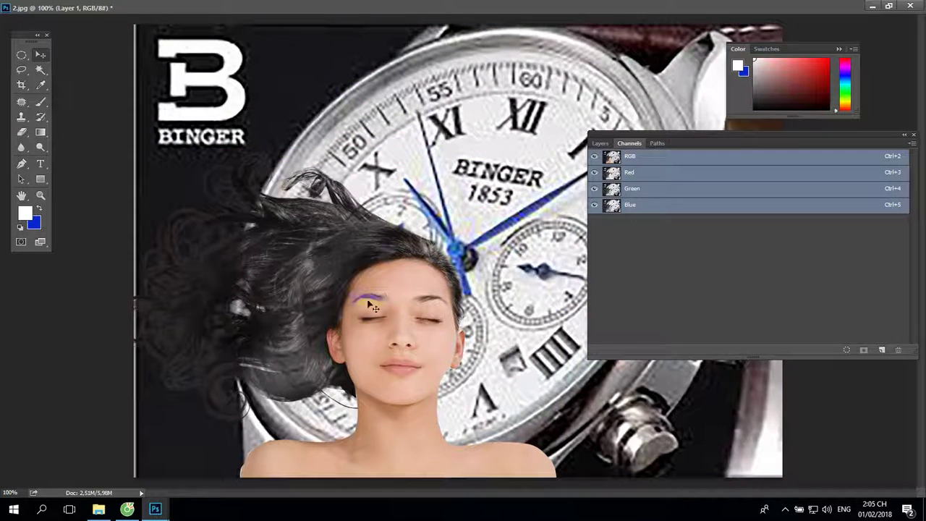
{"action": "left_click_drag", "start_coordinate": [364, 312], "coordinate": [366, 311]}
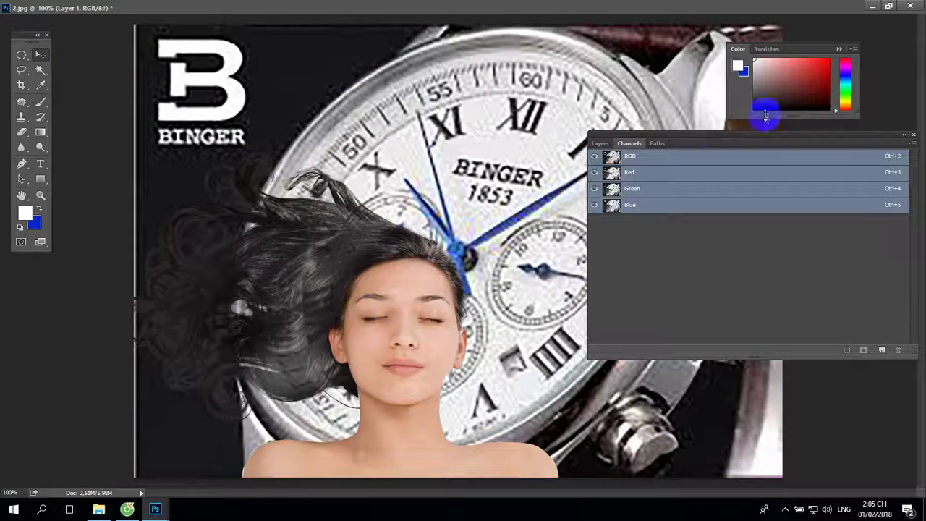
{"action": "left_click_drag", "start_coordinate": [706, 139], "coordinate": [713, 141]}
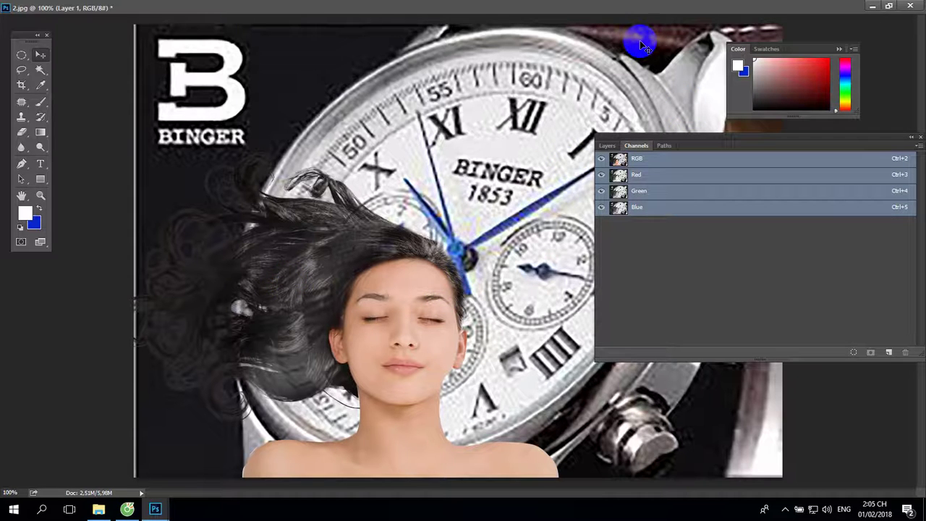
{"action": "left_click", "coordinate": [914, 7]}
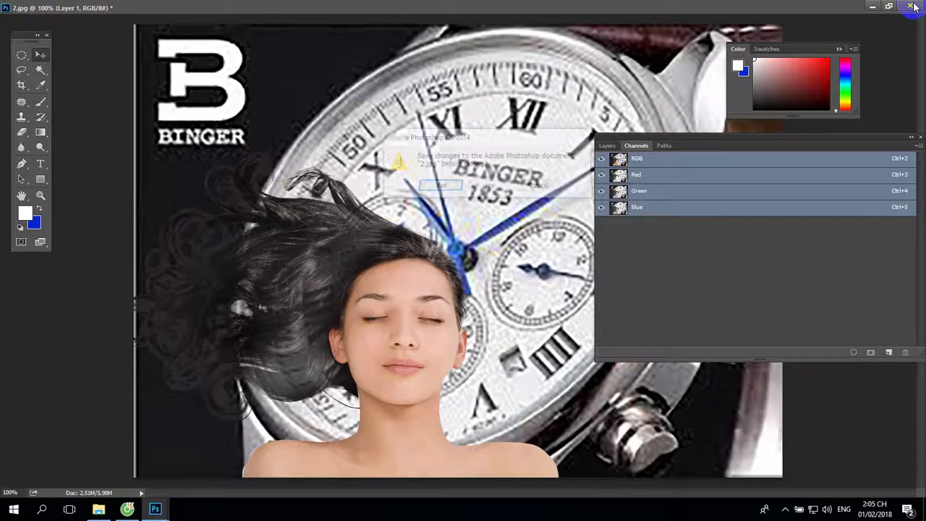
{"action": "left_click", "coordinate": [491, 184]}
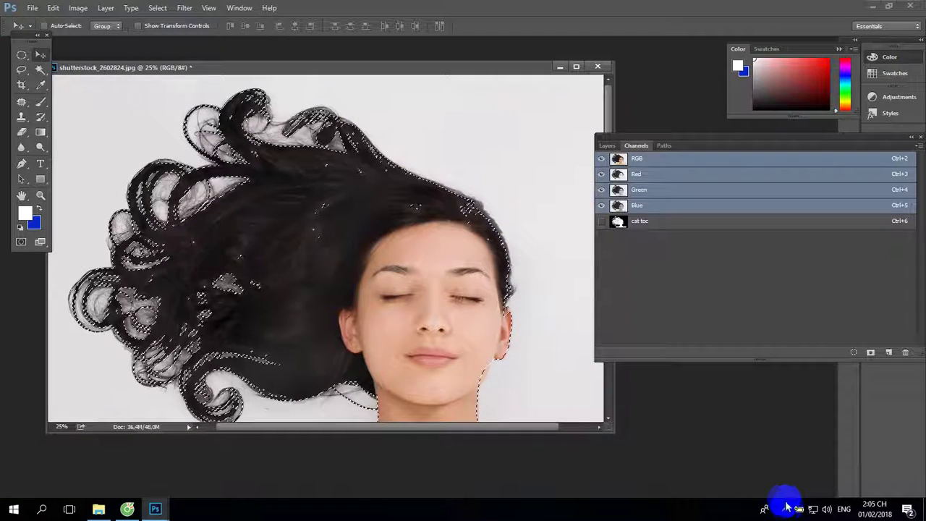